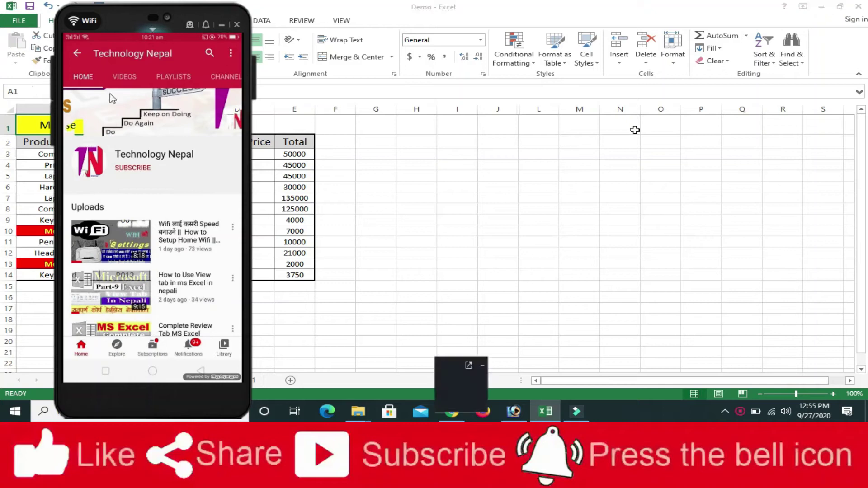
Open the Technology Nepal channel's list of uploaded videos
scroll(128, 187, down, 2)
scroll(185, 186, down, 2)
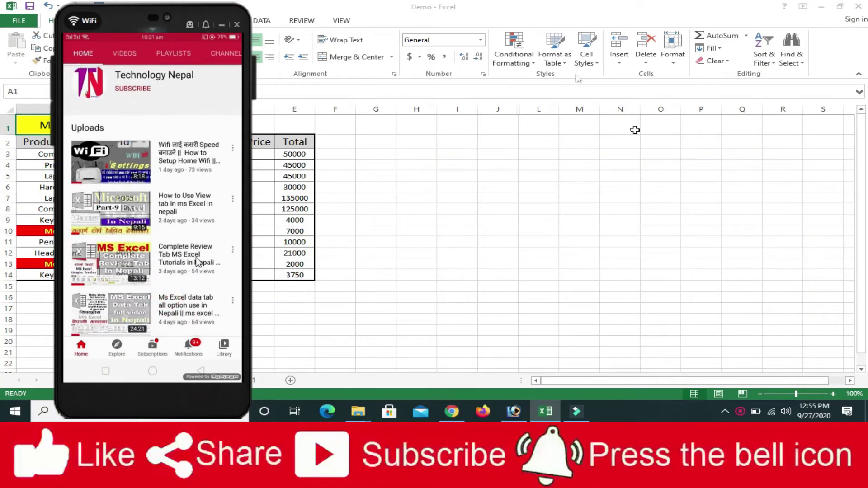
scroll(189, 124, up, 2)
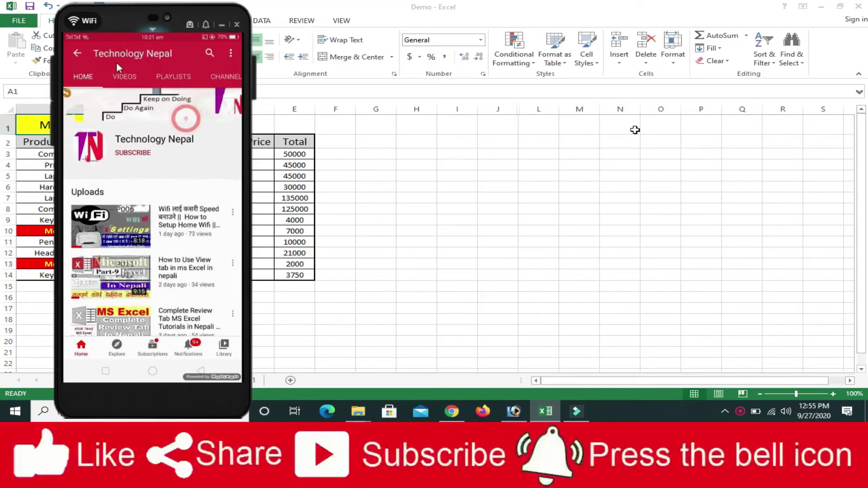
click(123, 73)
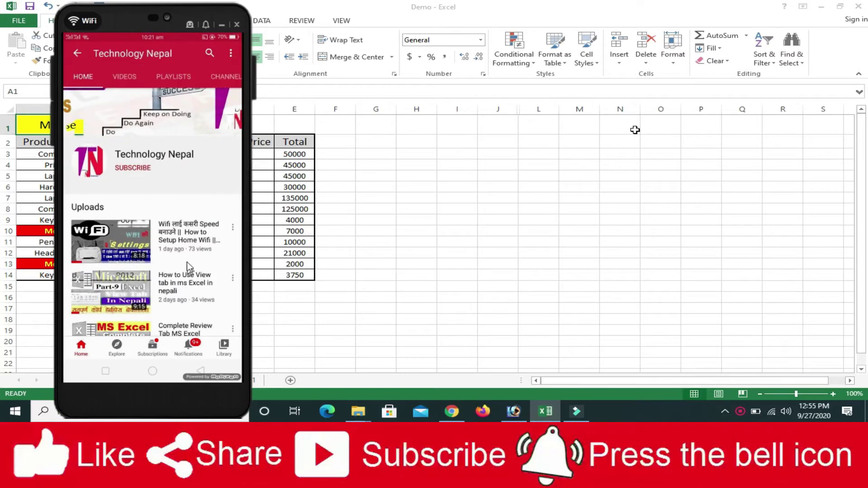
click(126, 78)
Scroll through the channel's uploads, then move on to its playlists
scroll(153, 281, down, 2)
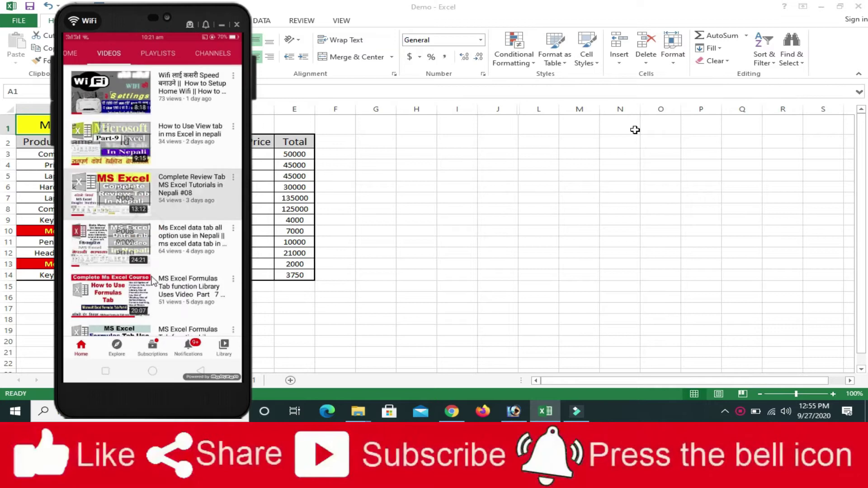
scroll(153, 281, down, 5)
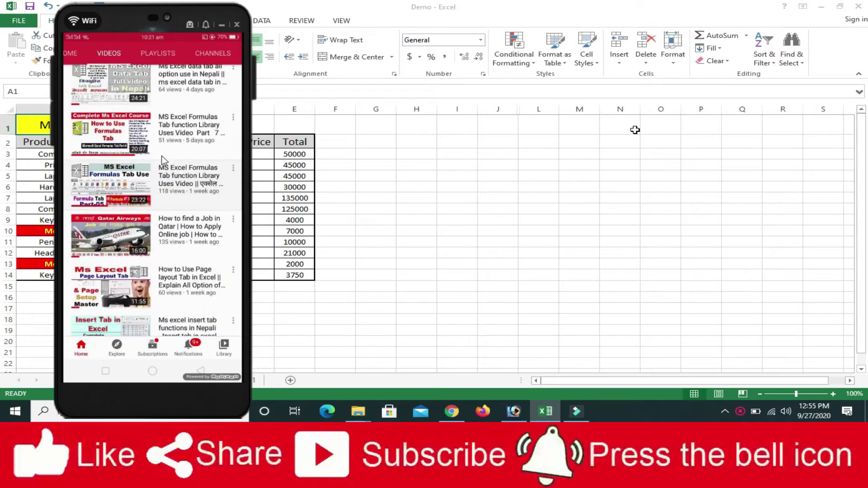
scroll(167, 163, up, 5)
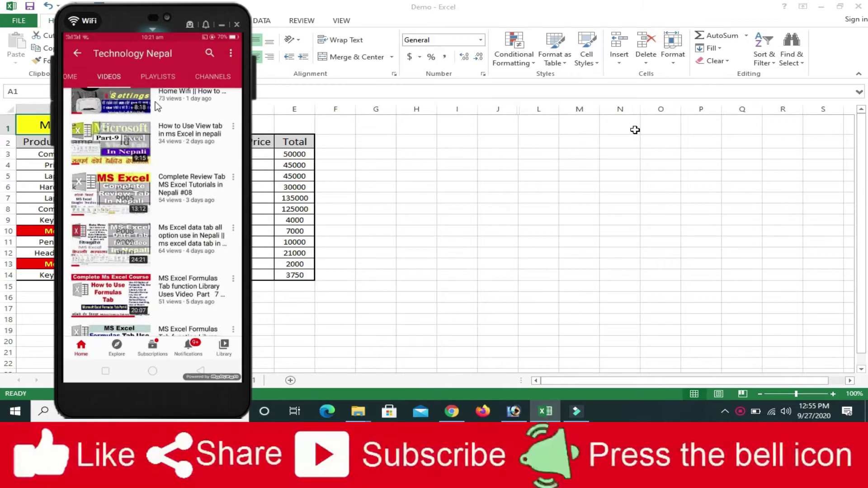
click(157, 77)
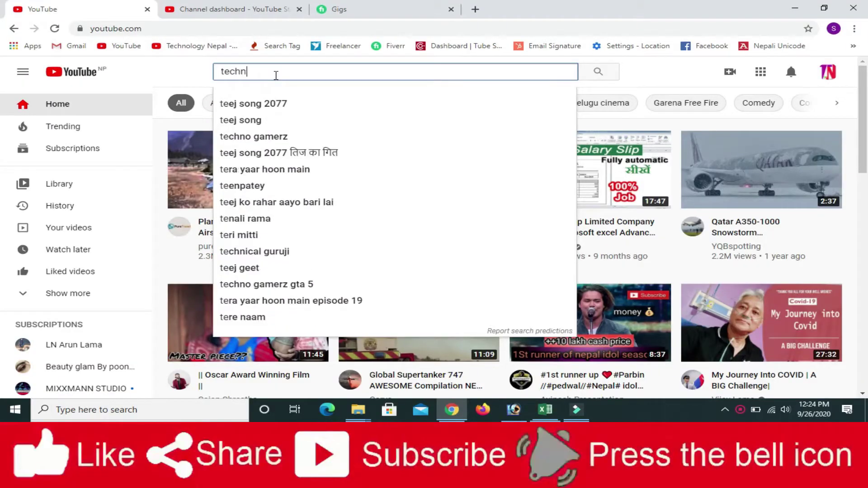
Search for 'technology nepal' and open the Technology Nepal channel page
text(ology nepal)
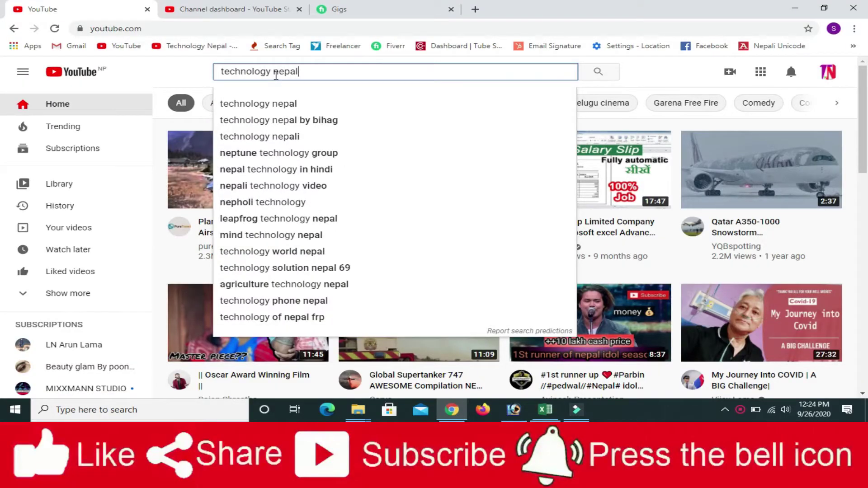
key(Return)
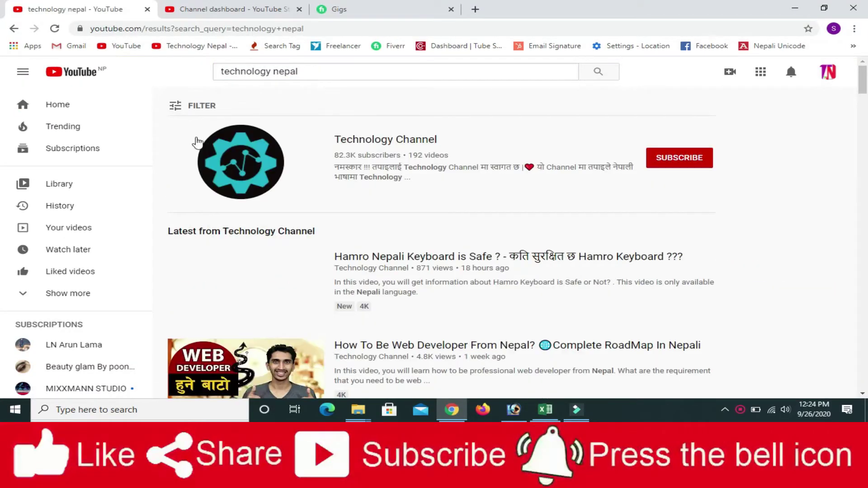
drag(864, 86, 845, 120)
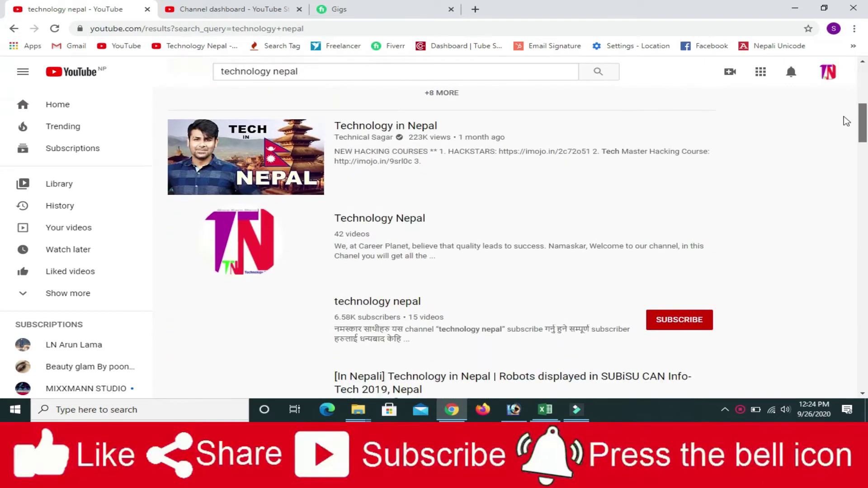
click(246, 240)
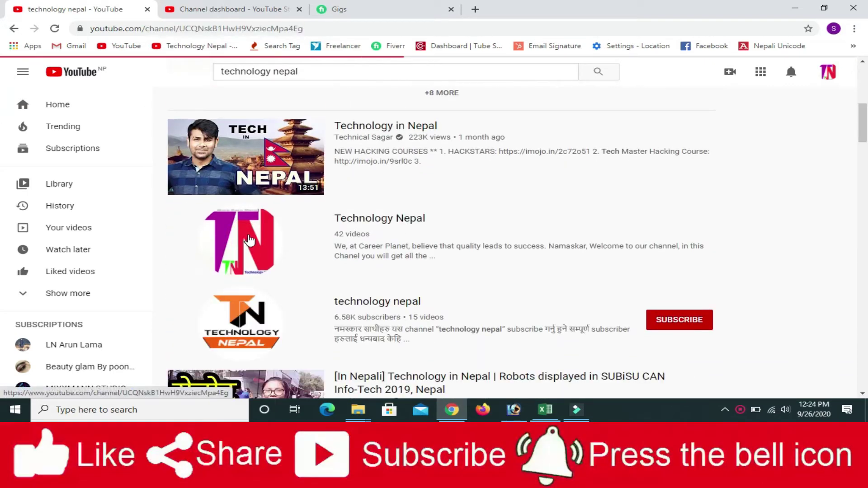
Play the Qatar Army and Police job video from the Job Vacancy playlist
mouse_move(864, 166)
mouse_down()
mouse_move(865, 185)
mouse_move(864, 163)
mouse_up()
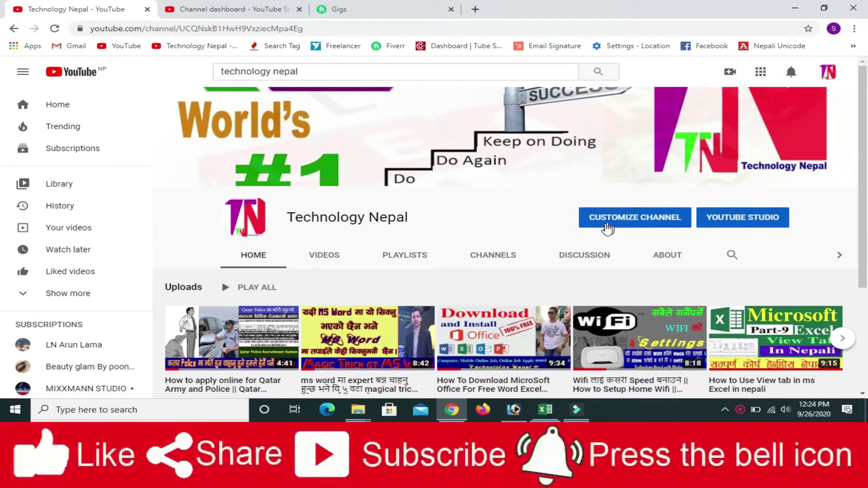
mouse_move(658, 194)
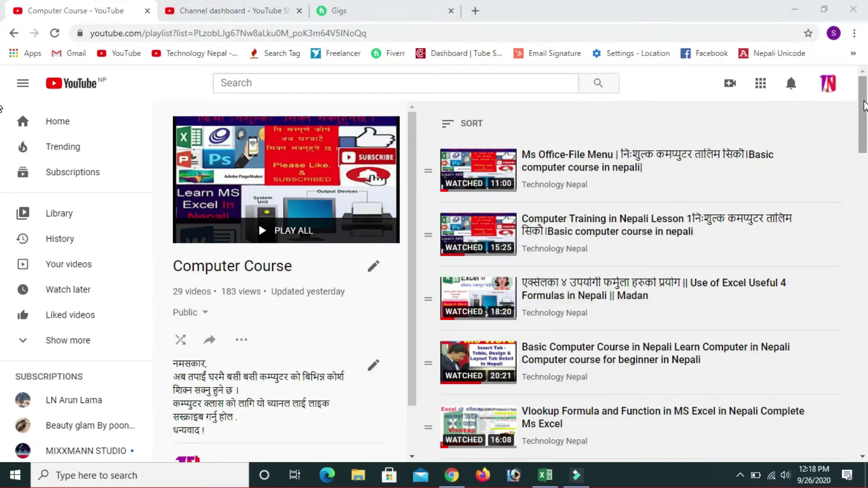
mouse_move(865, 104)
mouse_down()
mouse_move(865, 185)
mouse_move(864, 107)
mouse_up()
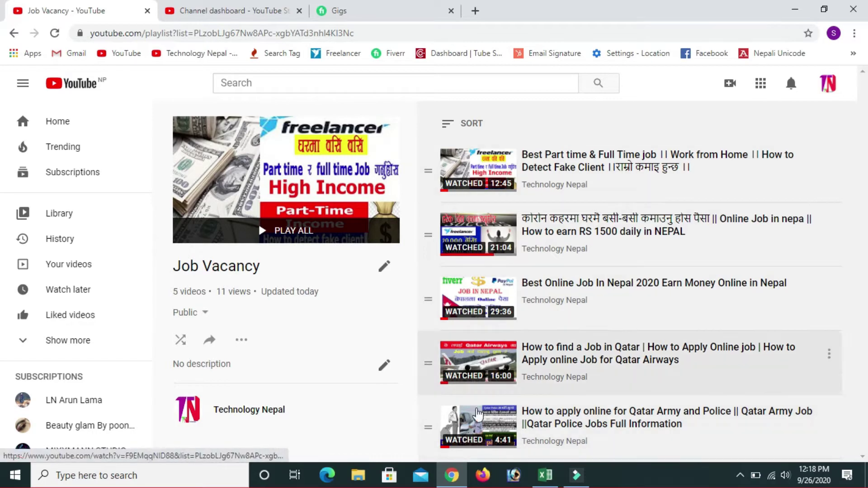
click(480, 433)
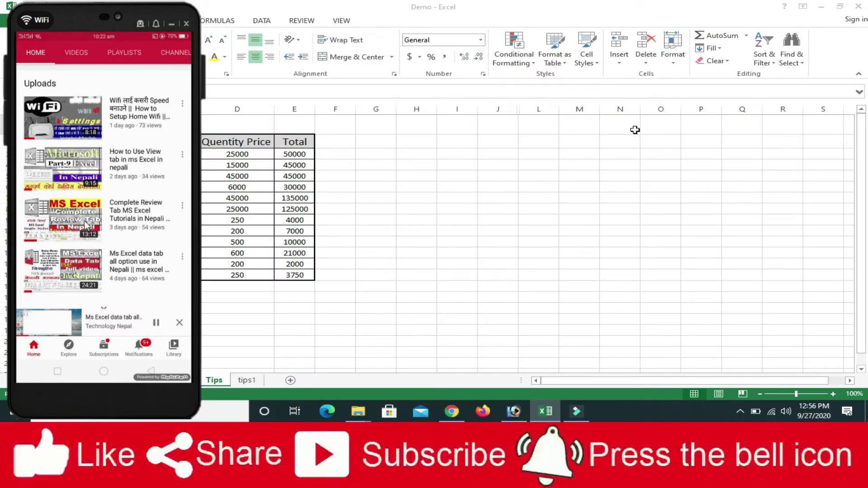
Play the MS Excel Complete Review Tab video, subscribe to Technology Nepal, and show its bell notification options
click(84, 225)
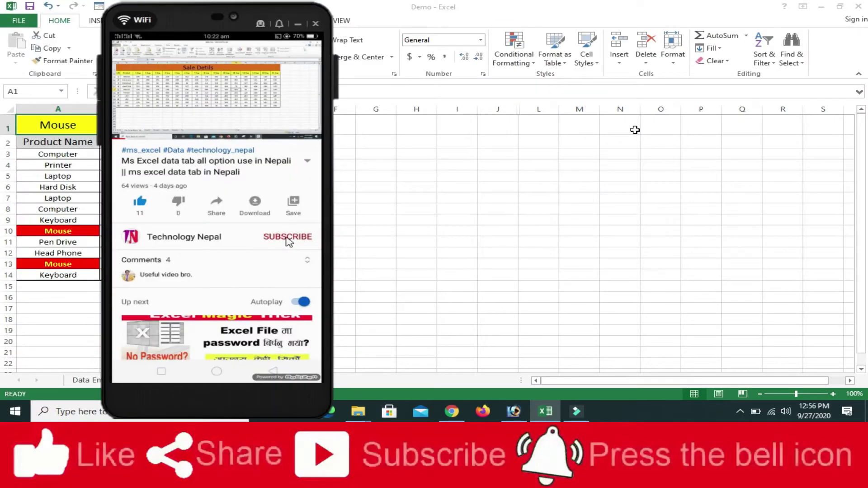
click(287, 237)
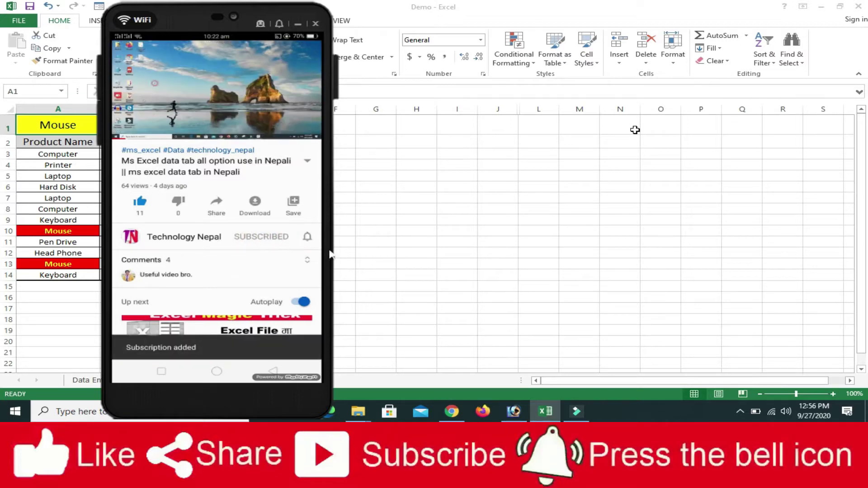
click(308, 236)
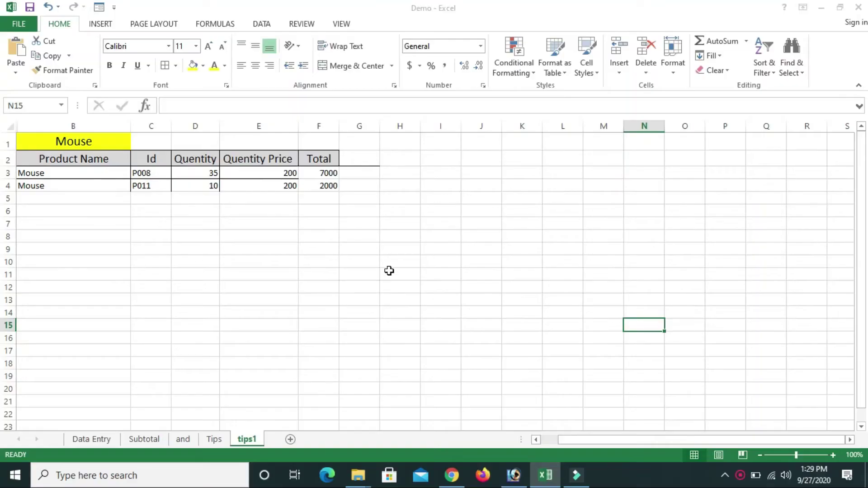
On the Tips sheet, hide the helper column A
click(389, 273)
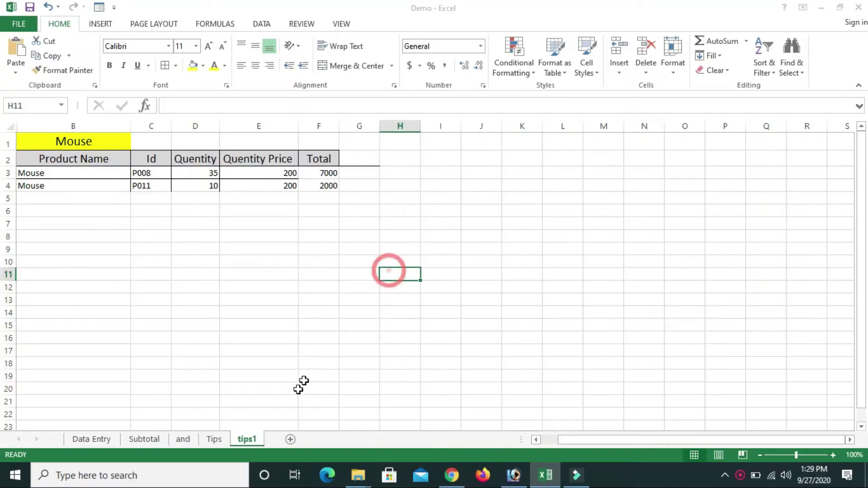
click(214, 439)
click(222, 343)
click(156, 215)
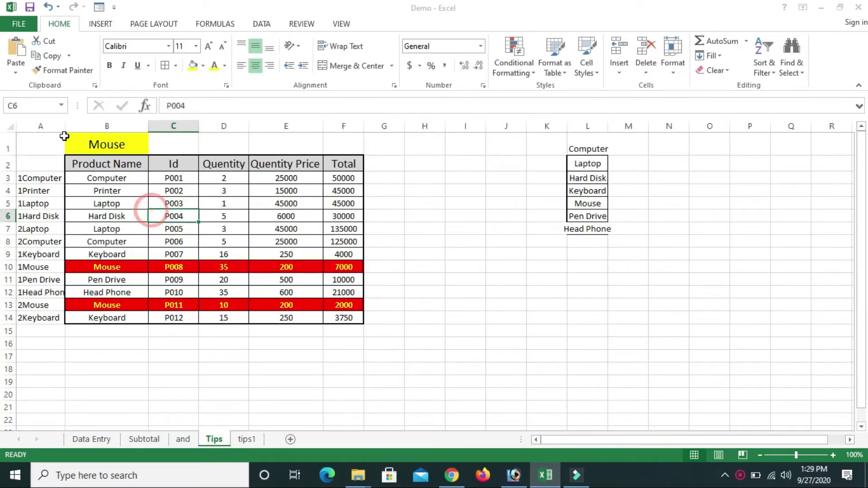
click(50, 127)
right_click(50, 126)
click(70, 288)
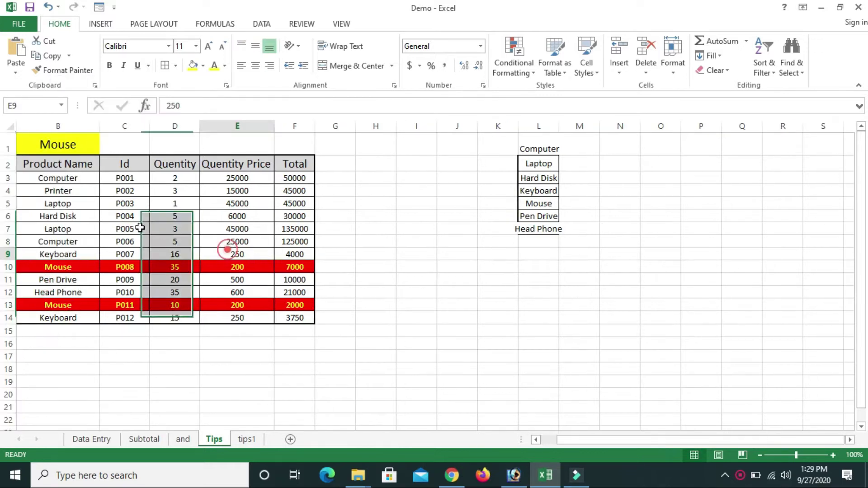
Check the product cells B3, B10, B13 and B4, then choose Computer in the B1 dropdown
click(138, 224)
click(74, 180)
click(59, 268)
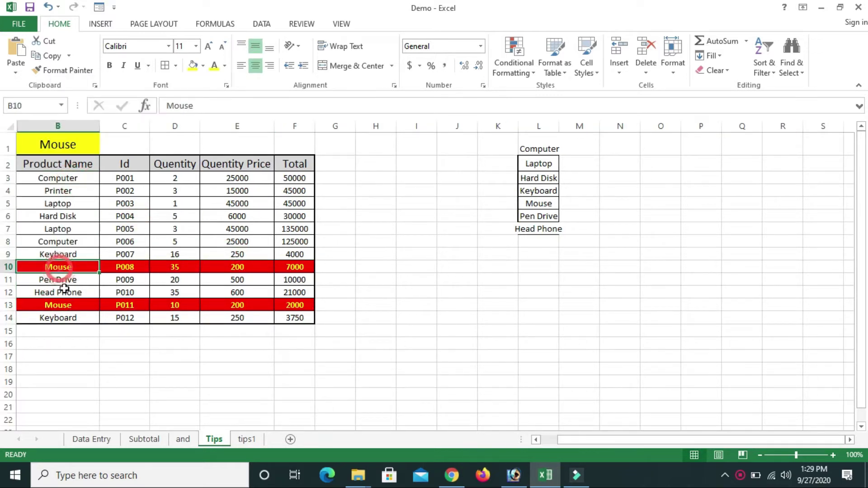
click(70, 304)
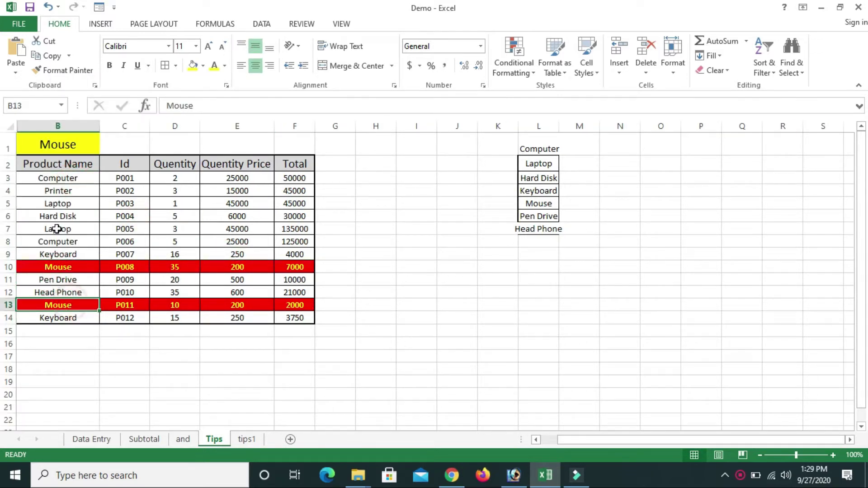
click(65, 177)
click(67, 193)
click(62, 143)
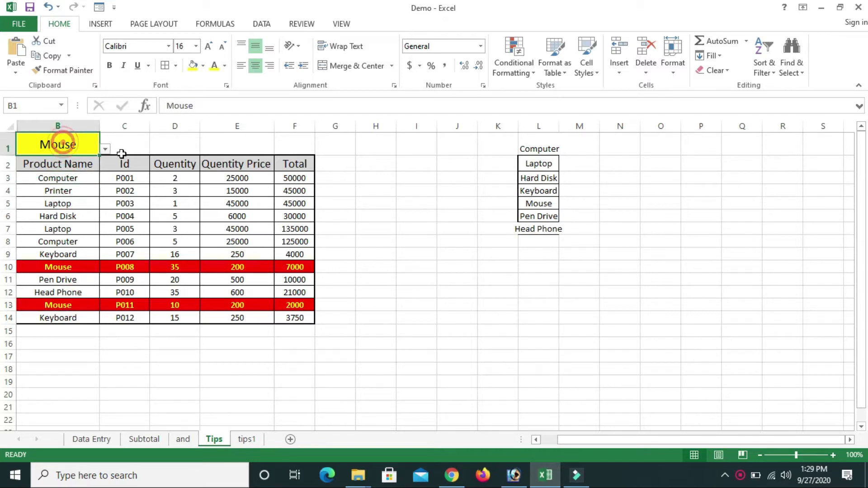
click(105, 150)
click(45, 160)
Switch the B1 product to Laptop so the Laptop rows P003 and P005 turn red
click(121, 229)
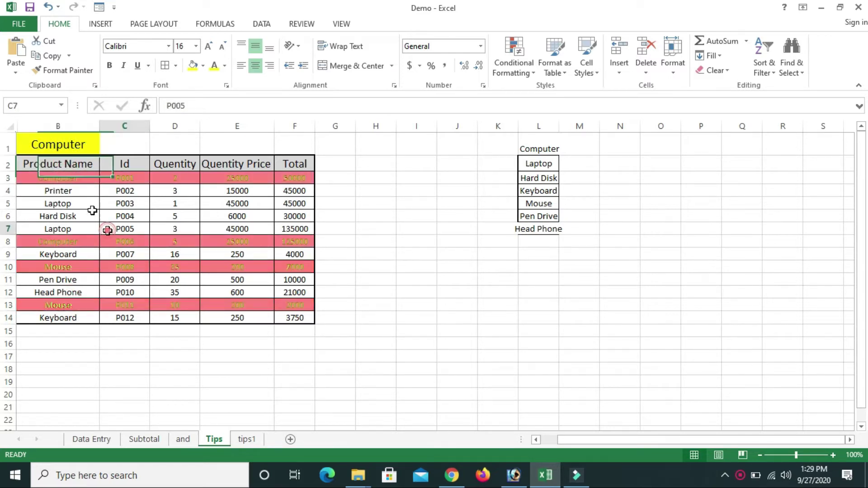
click(70, 181)
click(63, 203)
click(73, 144)
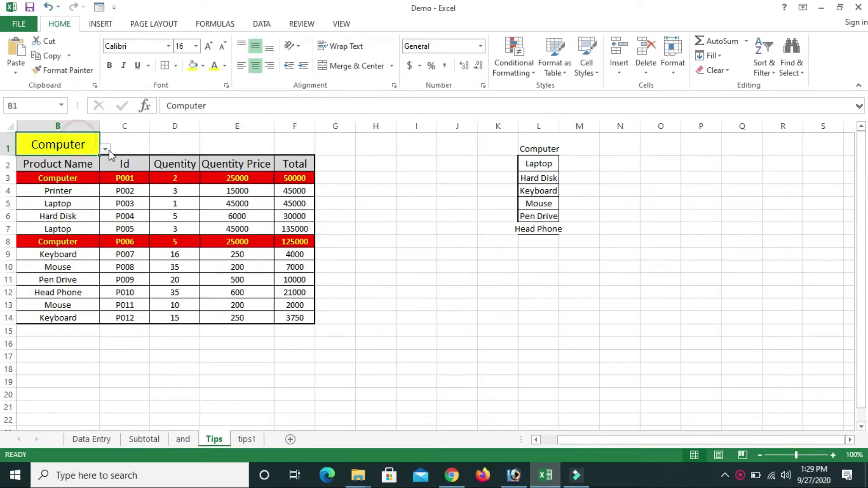
click(106, 148)
click(73, 168)
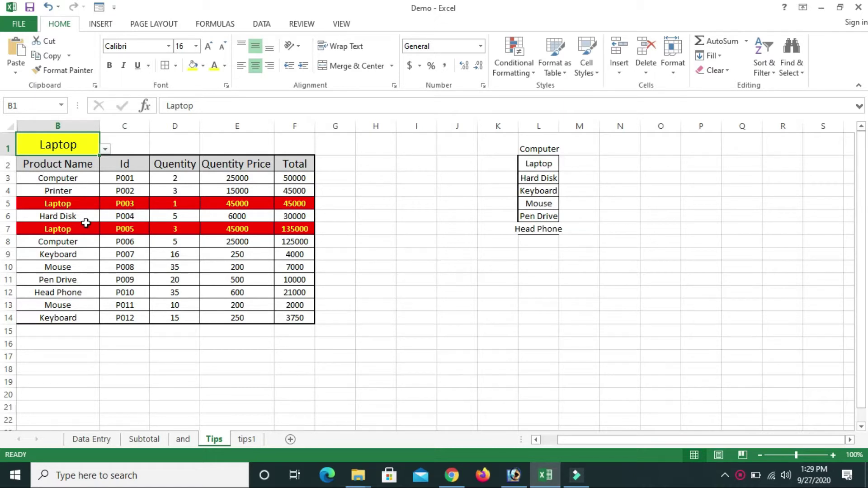
click(92, 342)
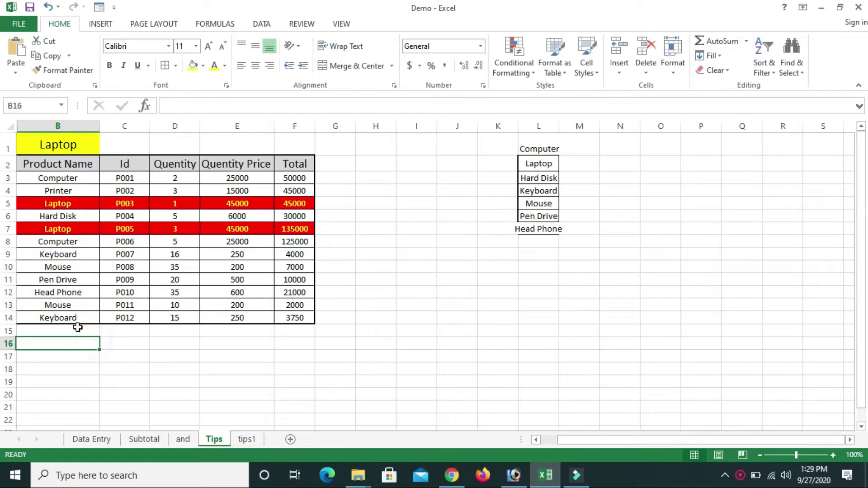
click(85, 163)
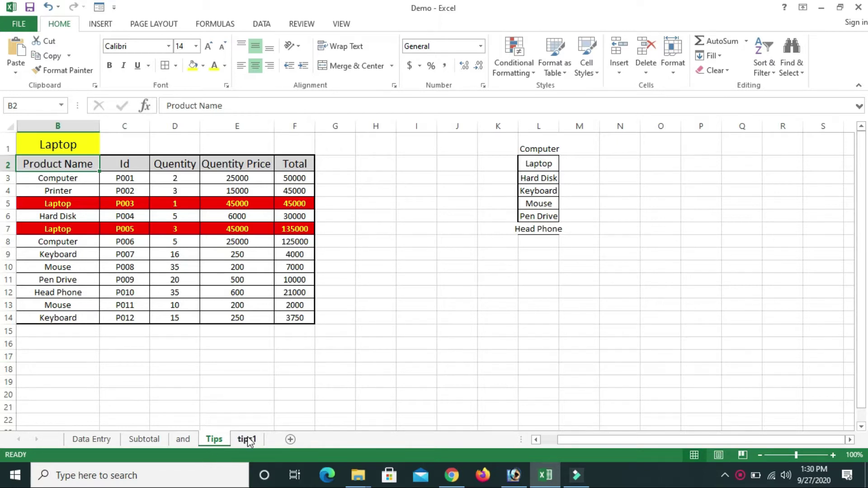
Go to the tips1 sheet and inspect the lookup formula in its result rows
click(247, 439)
click(117, 388)
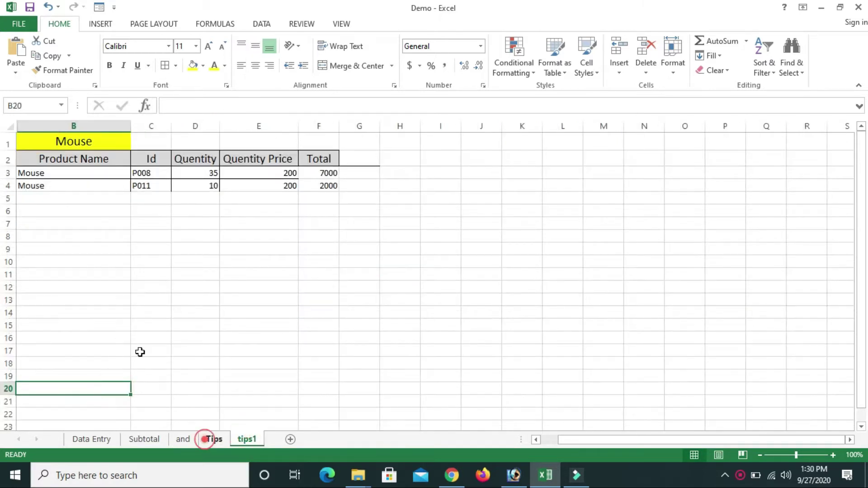
click(205, 439)
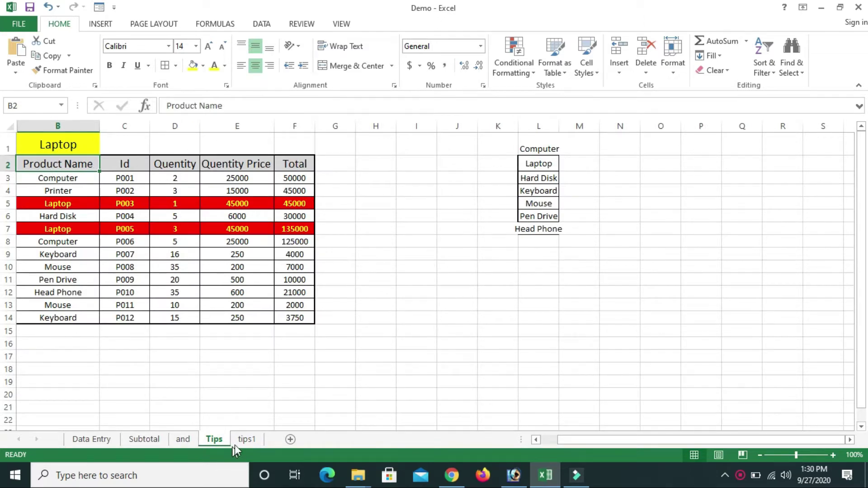
click(247, 440)
click(192, 325)
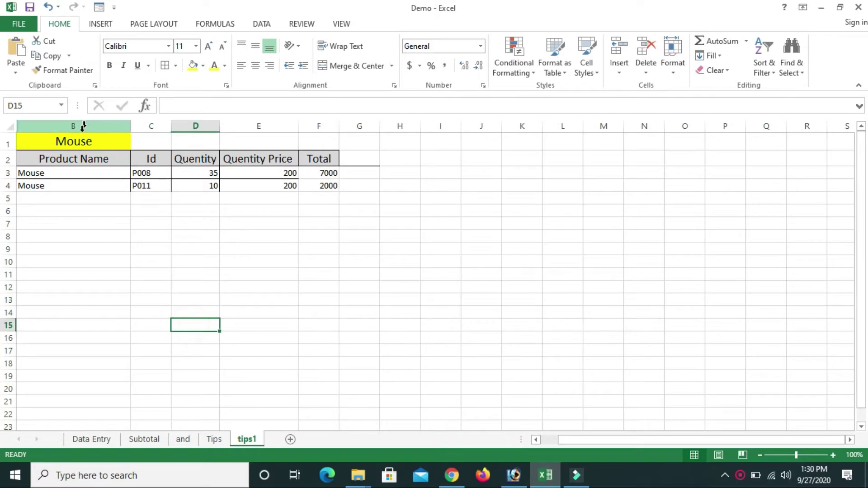
click(89, 144)
click(80, 225)
click(52, 177)
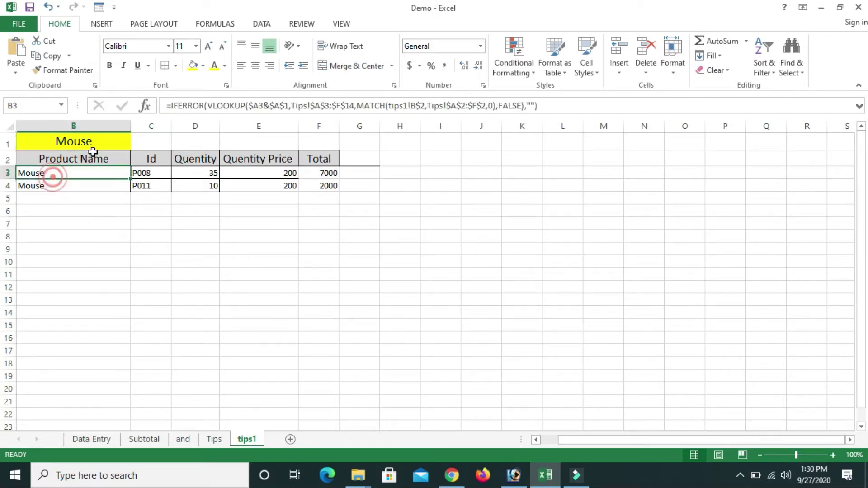
click(95, 142)
Set the tips1 product picker to Head Phone and review its B3:F3 result row
click(136, 144)
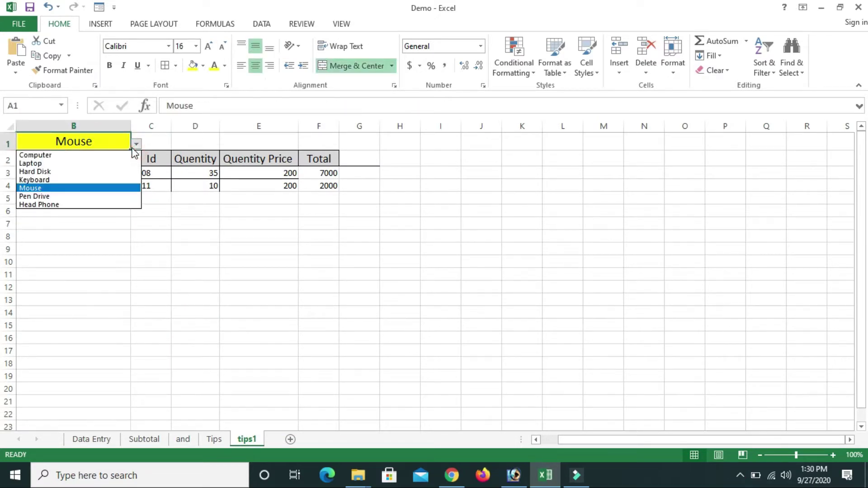
click(78, 209)
click(136, 144)
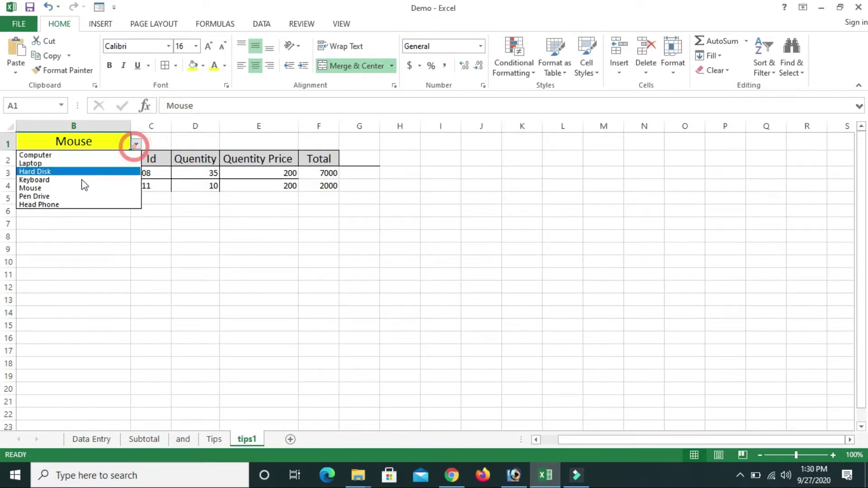
click(55, 203)
click(138, 221)
click(306, 194)
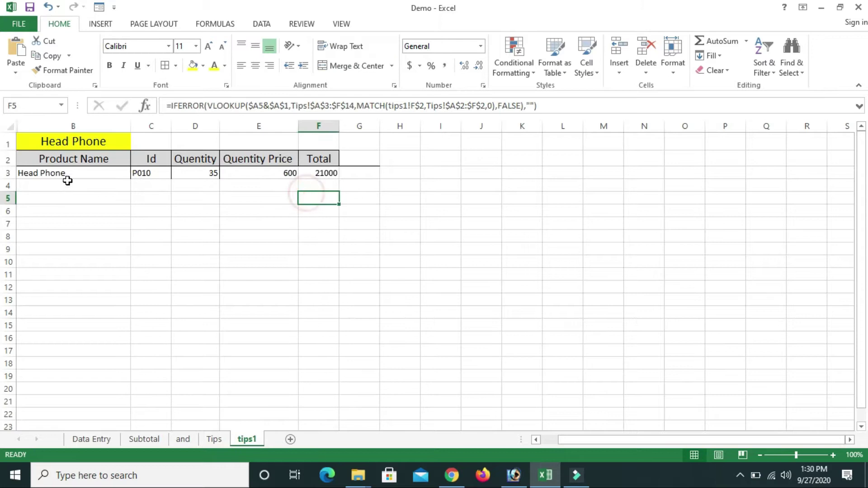
drag(43, 175, 312, 176)
click(297, 273)
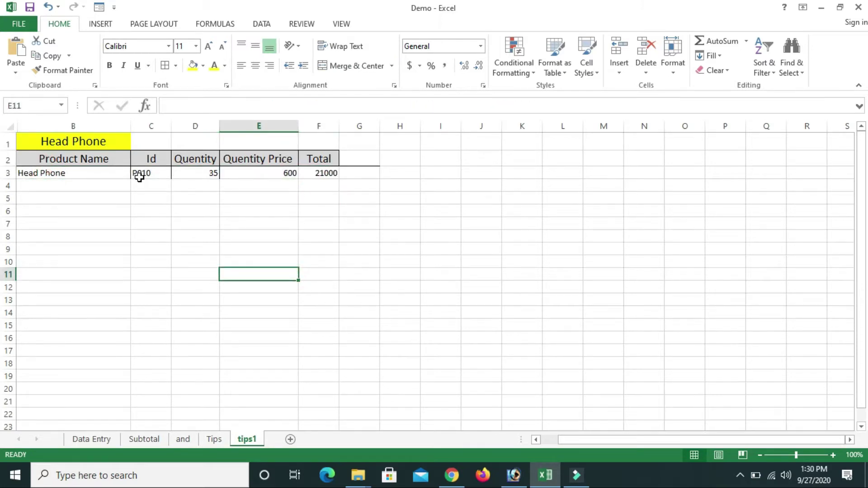
Change the picker to Computer, then Hard Disk, leaving only row P004 (quantity 5, total 30000)
click(109, 154)
click(116, 141)
click(136, 144)
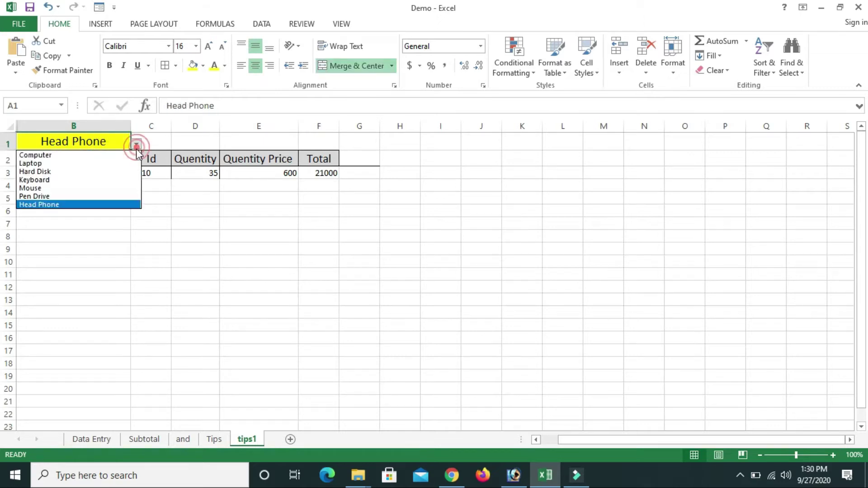
click(108, 155)
click(357, 249)
click(115, 143)
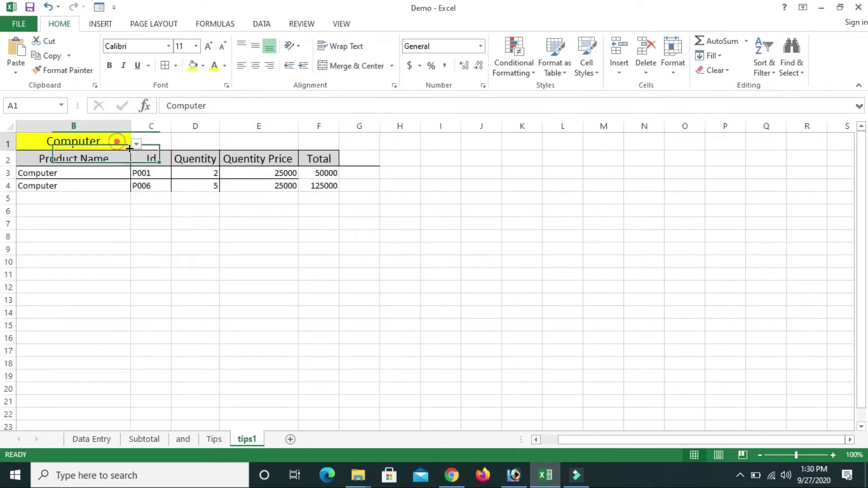
click(138, 145)
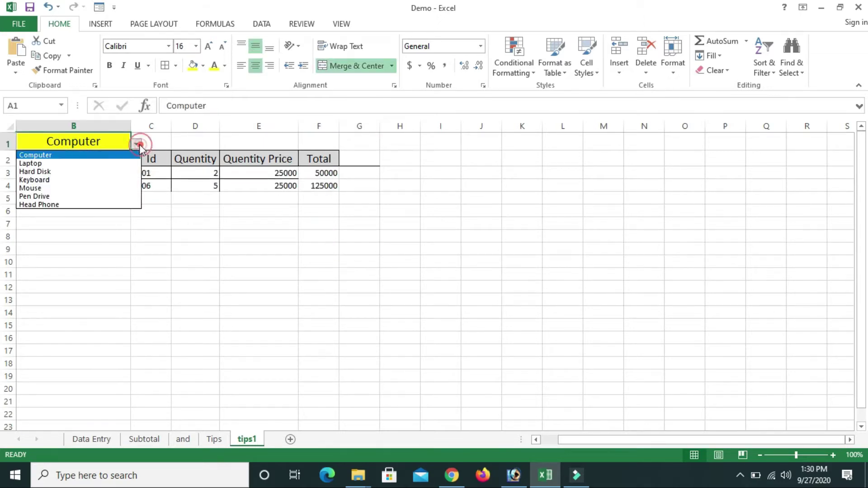
click(71, 171)
click(150, 224)
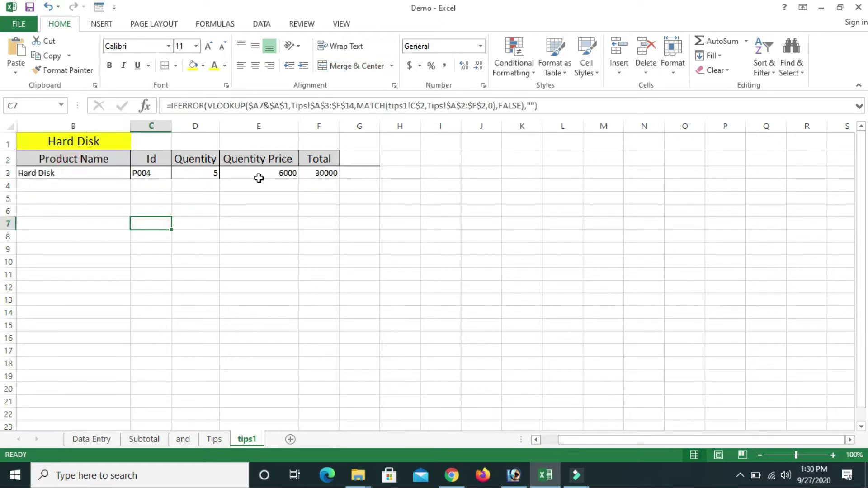
click(77, 127)
right_click(44, 123)
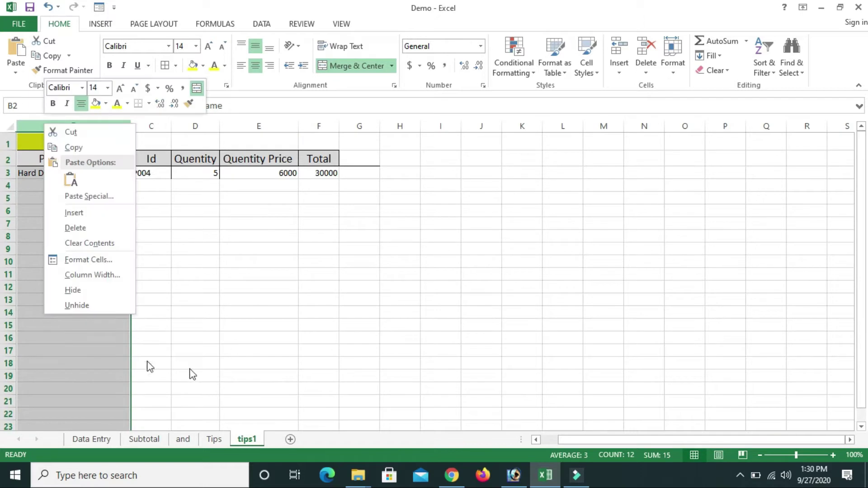
Unhide column A on tips1 and look over its helper numbers in A3:A8
click(98, 304)
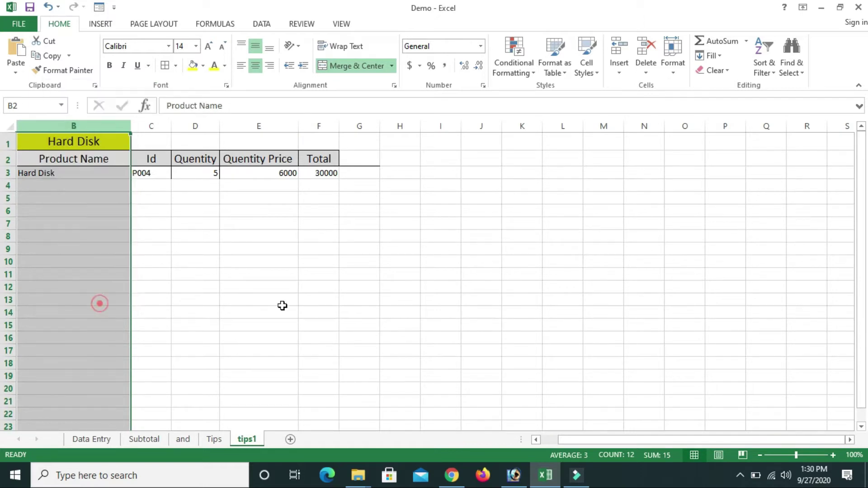
click(394, 273)
click(50, 176)
click(25, 174)
drag(32, 237, 47, 252)
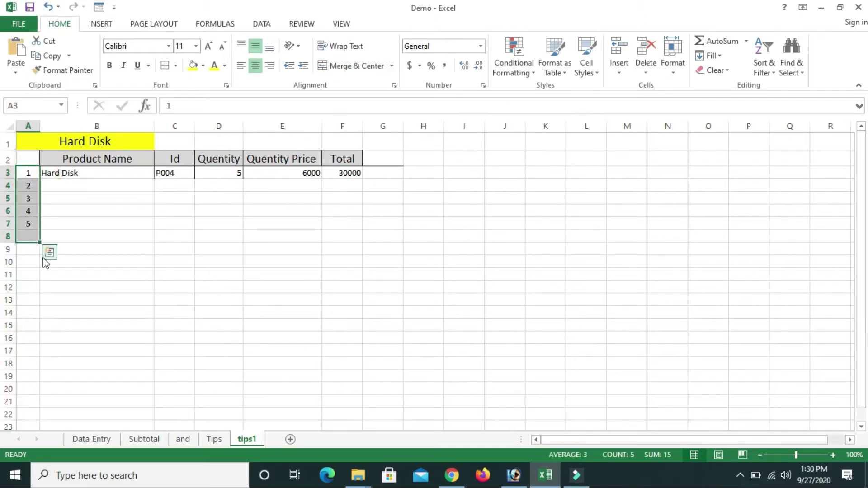
click(174, 248)
On the Tips sheet, unhide column A and select its helper values from A3 downward
click(214, 439)
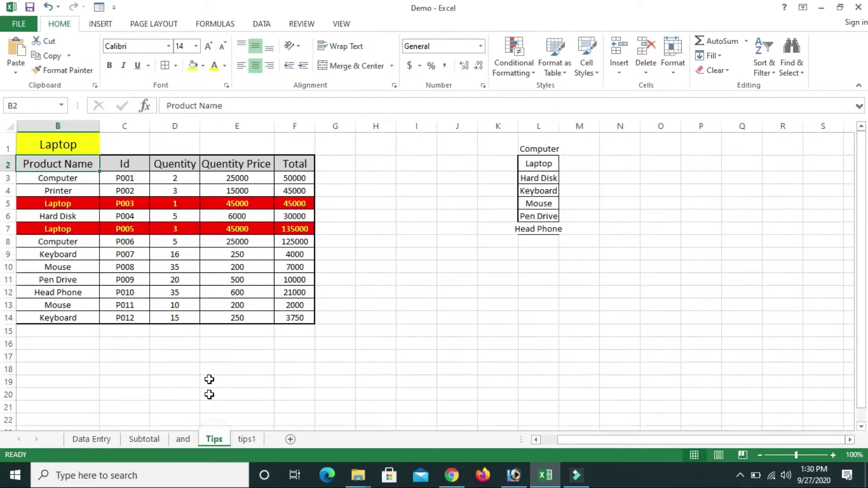
click(210, 369)
click(49, 121)
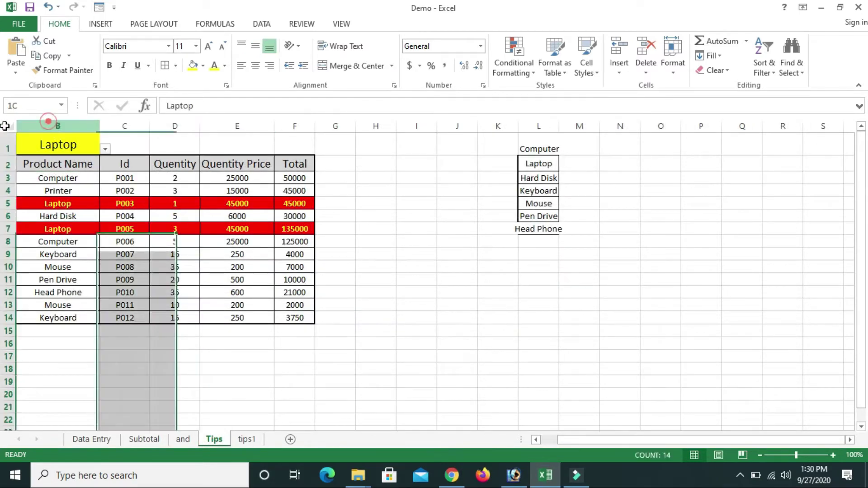
right_click(38, 126)
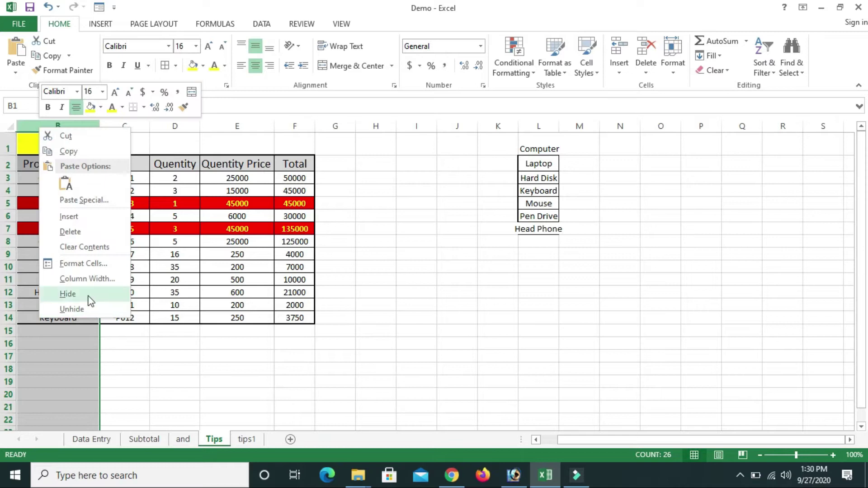
click(87, 308)
click(208, 262)
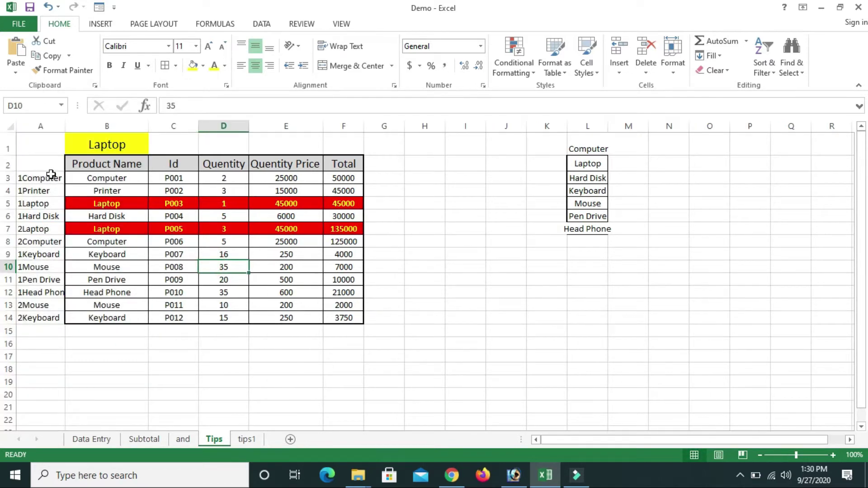
click(47, 174)
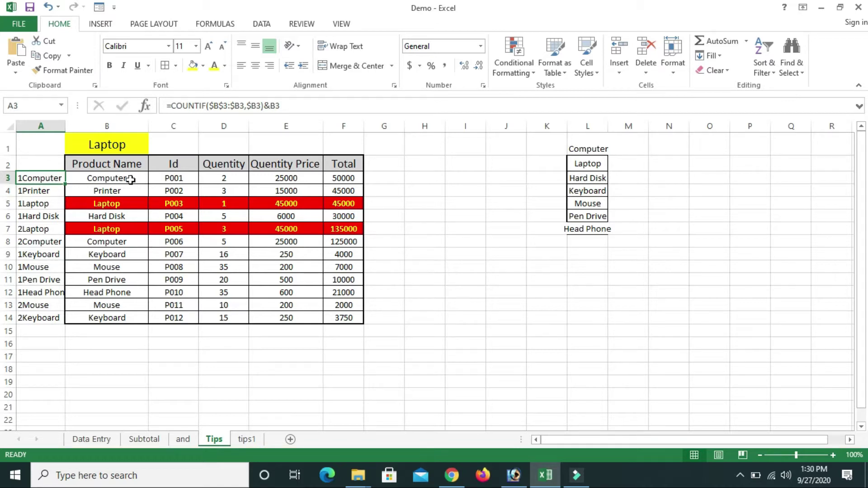
drag(50, 180, 55, 340)
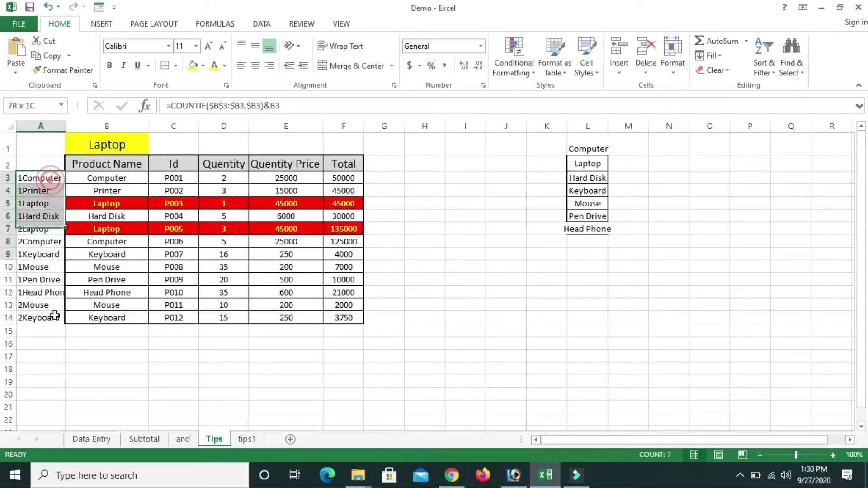
Delete the old helper values and start a COUNTIF formula in A3 referencing B3
key(Delete)
click(47, 175)
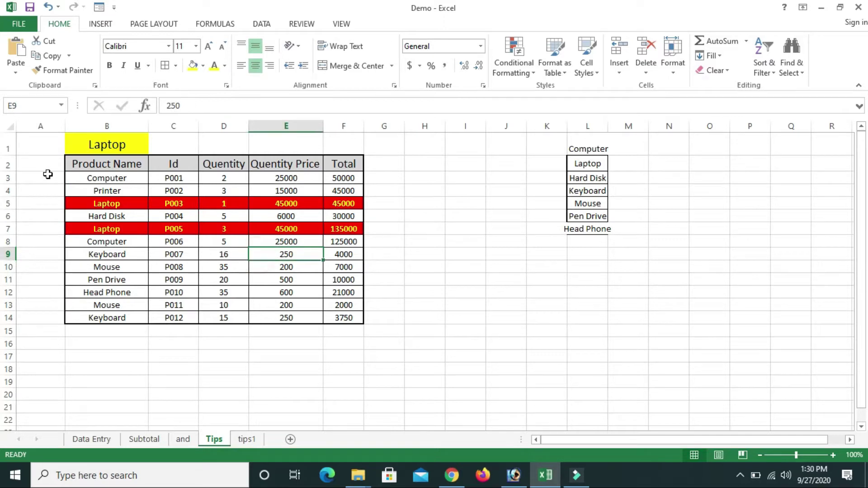
text(=)
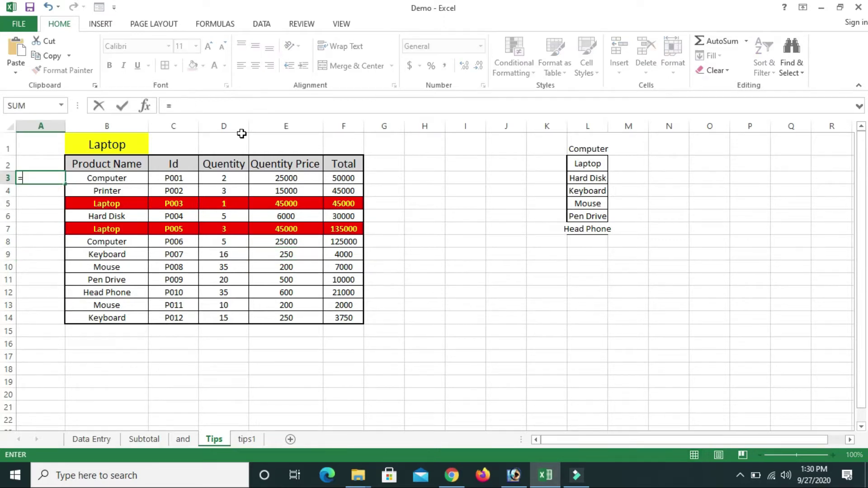
text(countif()
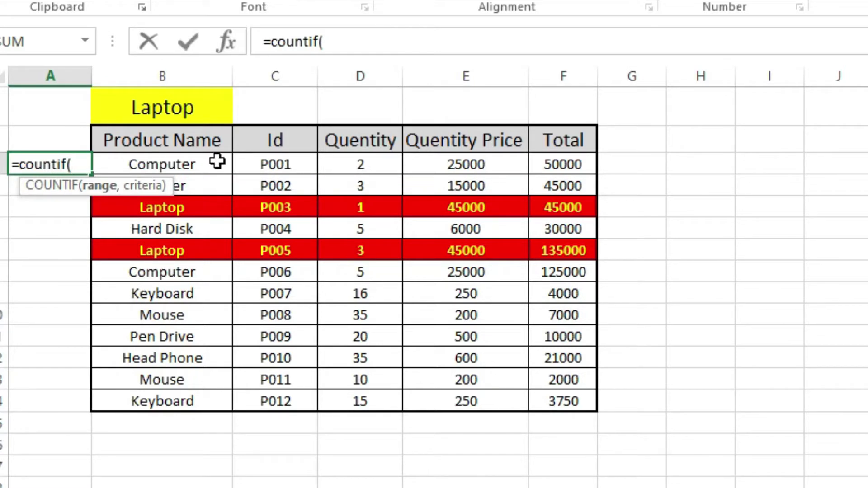
click(217, 161)
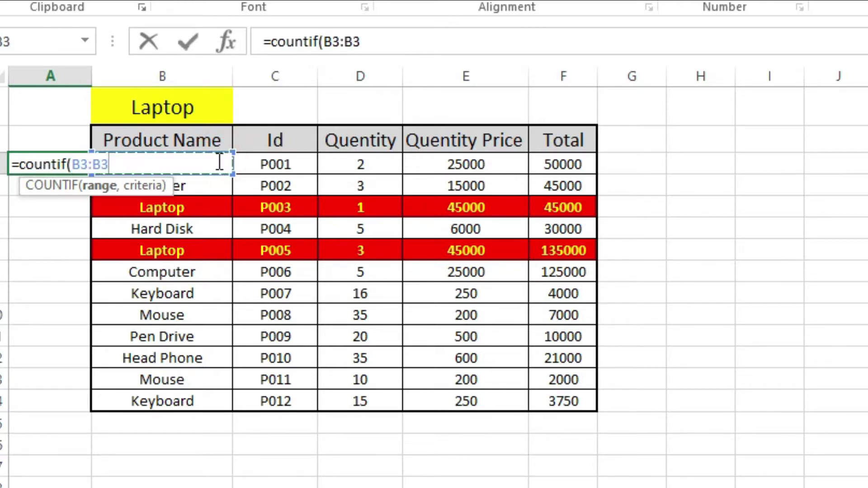
Complete A3 as =COUNTIF($B$3:$B3,$B3) with F4-locked references, returning 1
click(329, 48)
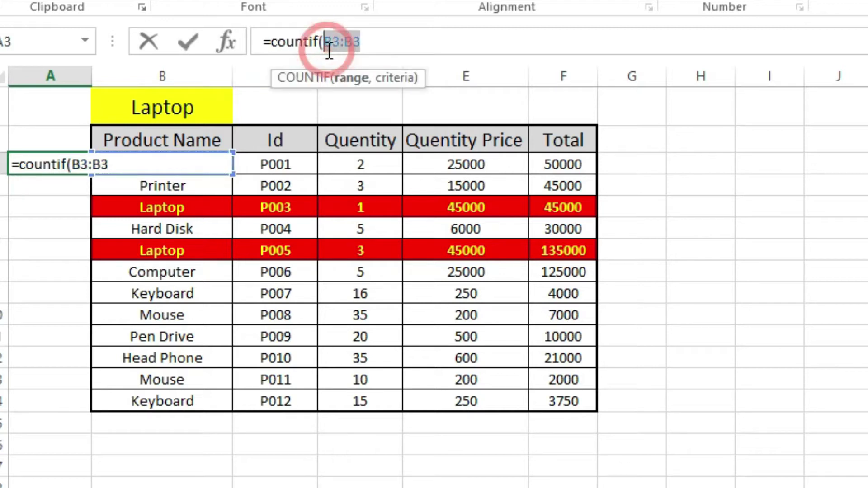
key(F4)
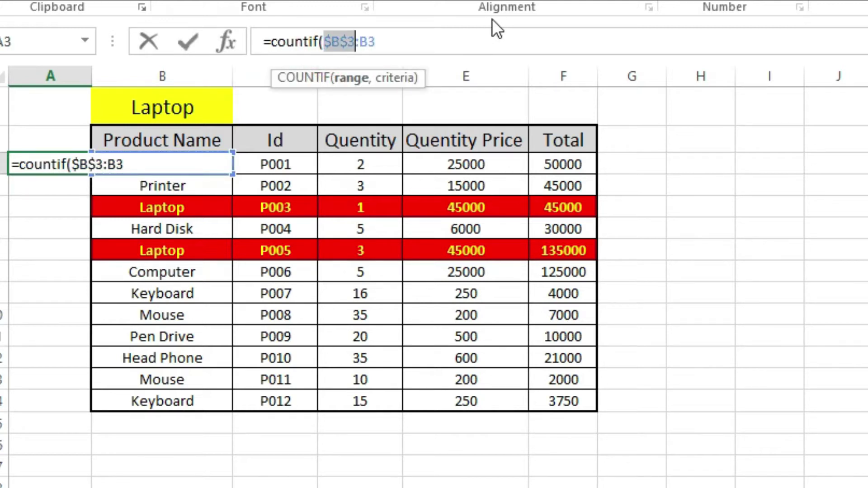
click(371, 42)
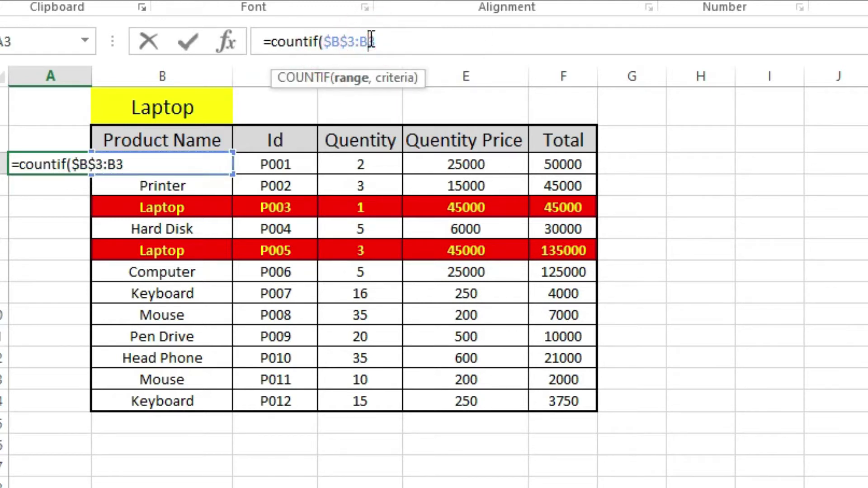
key(F4)
click(406, 48)
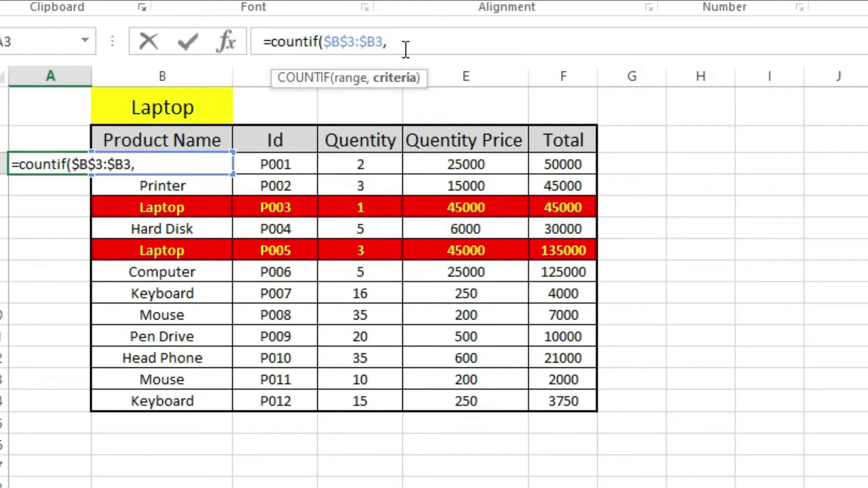
text(b3)
key(F4)
key(F4)
key(F4)
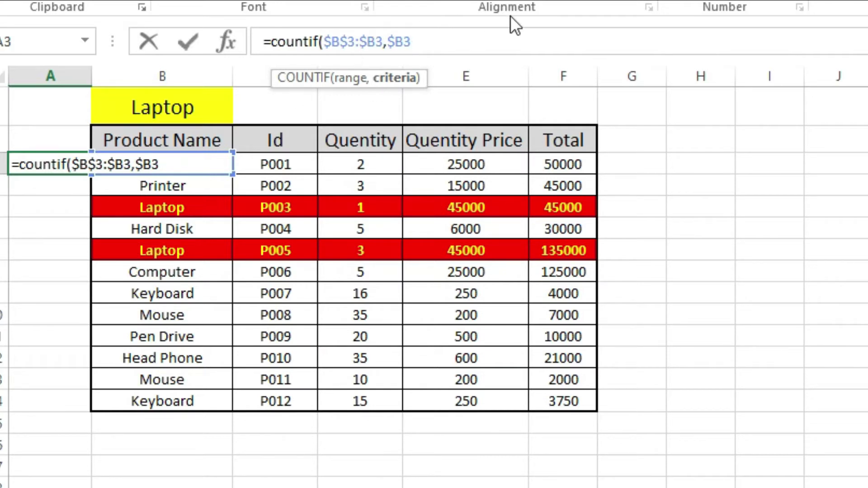
text())
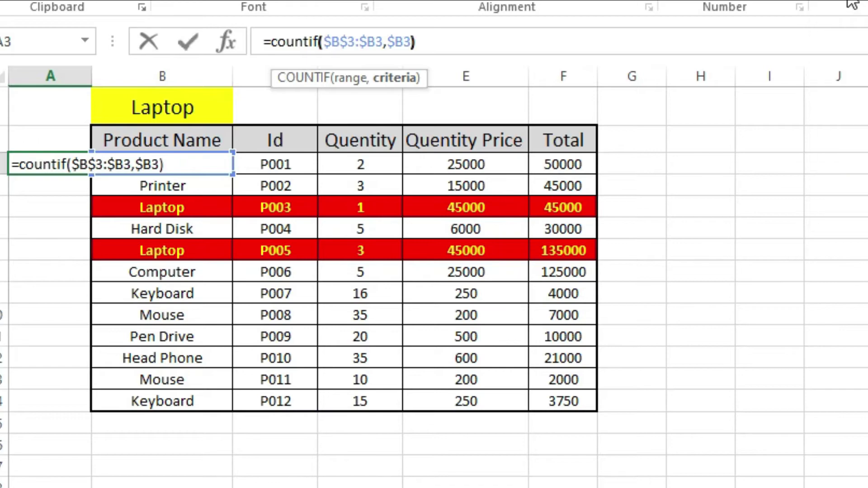
key(Return)
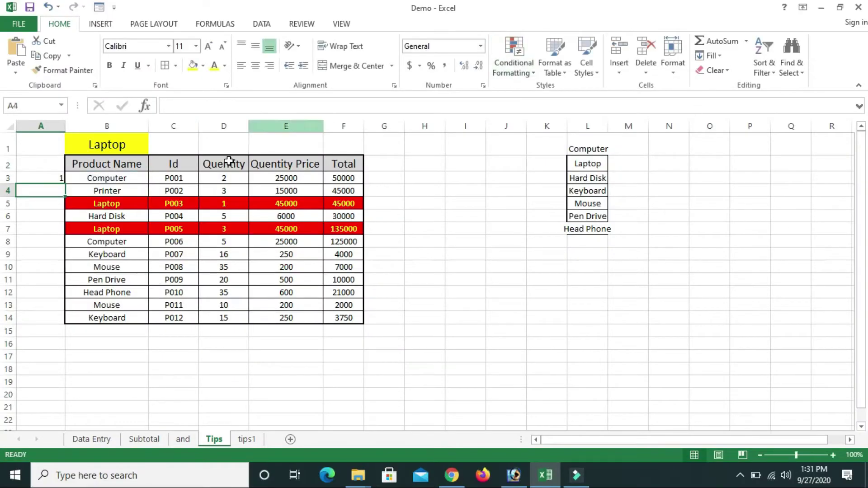
Fill the A3 running-count formula down column A to row 14, checking the copy in A4
click(85, 177)
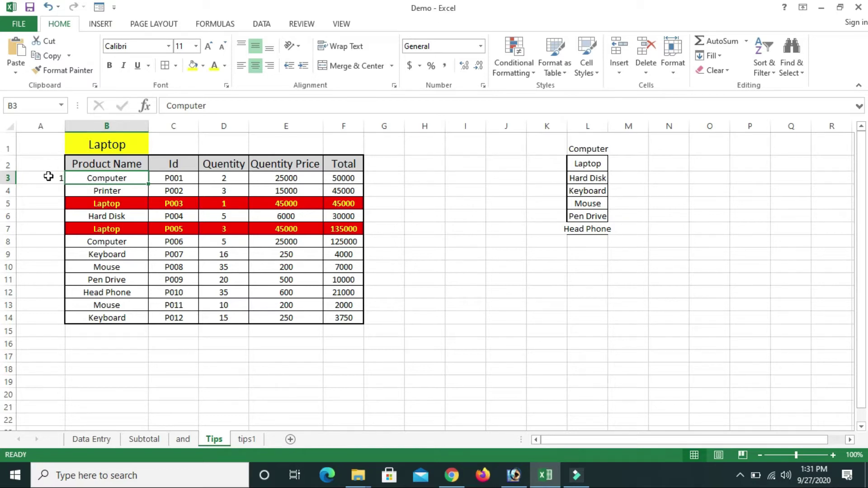
click(49, 178)
drag(67, 186, 57, 337)
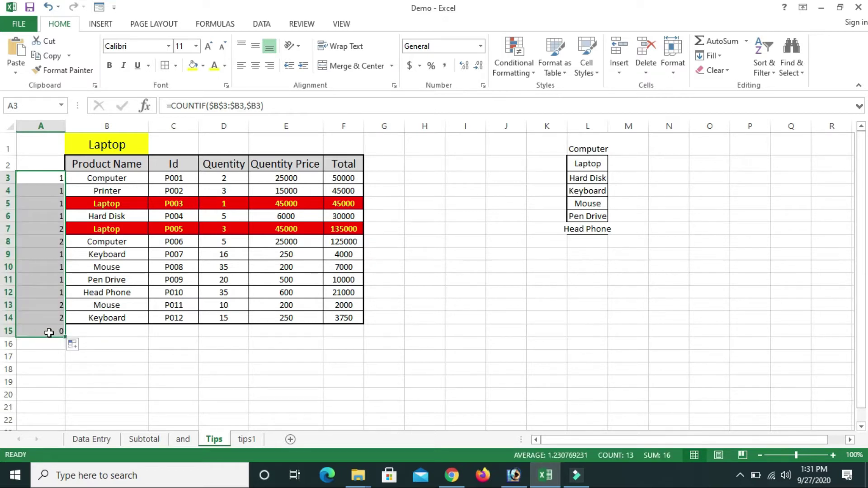
click(48, 332)
click(106, 279)
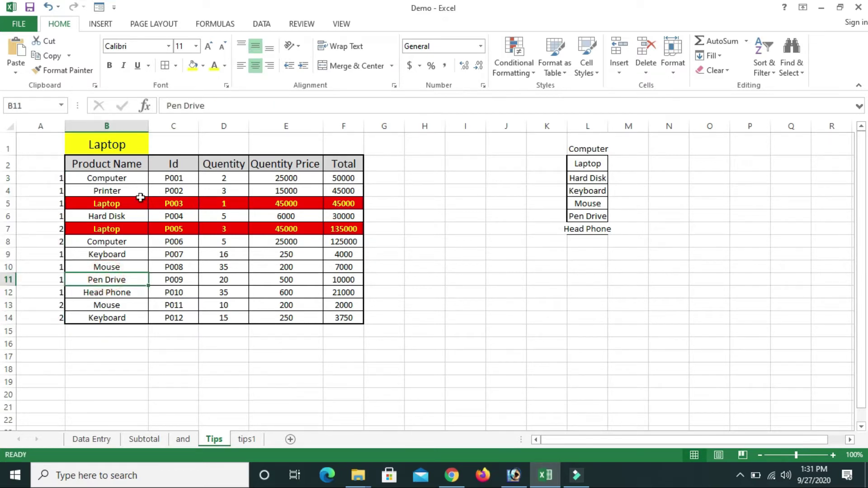
click(49, 191)
click(265, 106)
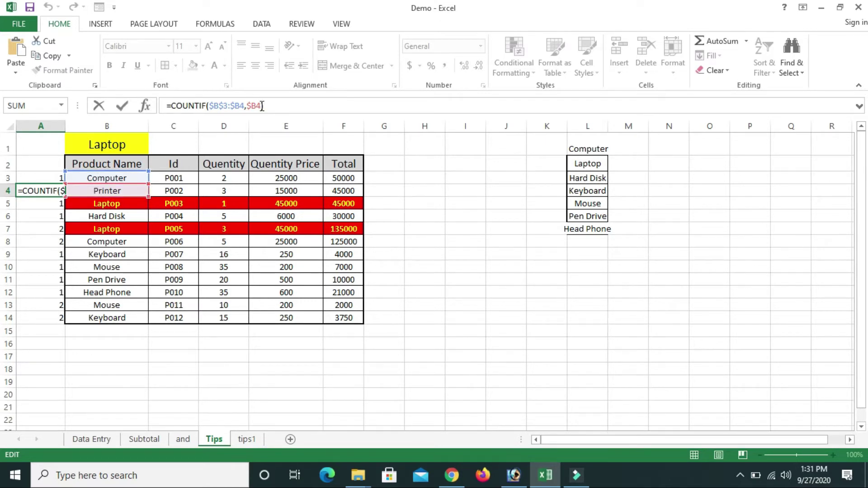
key(Return)
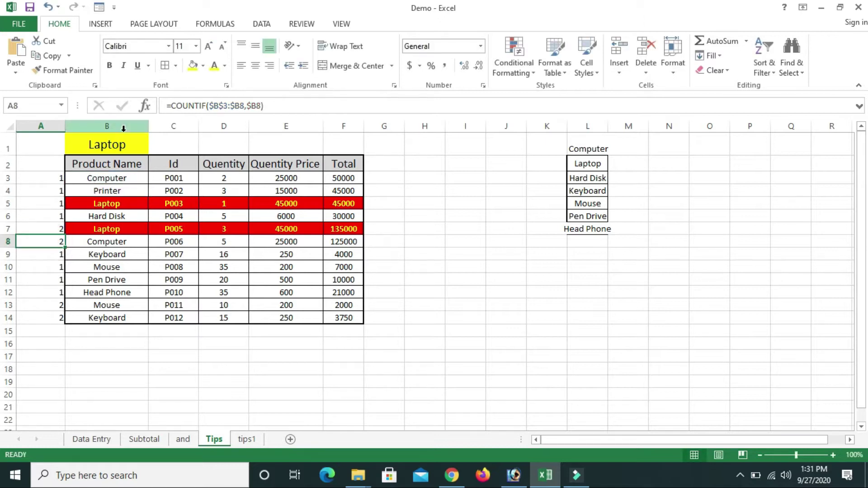
click(129, 144)
click(160, 149)
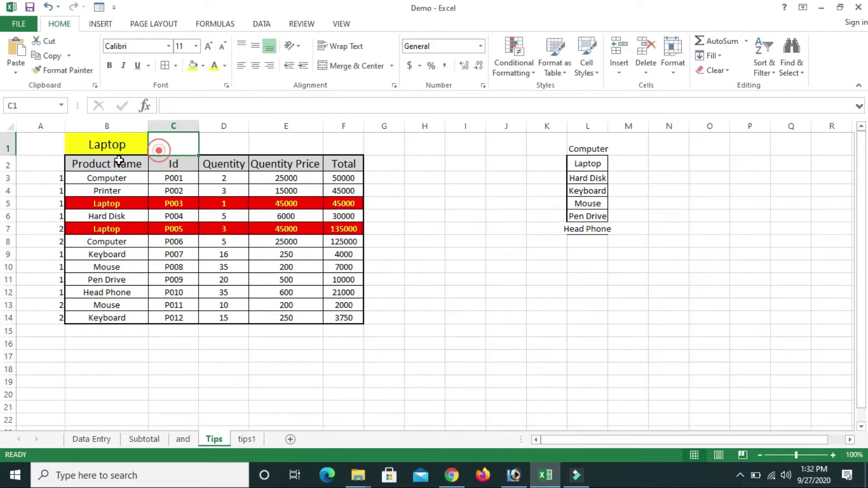
Pick Computer from the B1 product dropdown
click(140, 147)
click(152, 148)
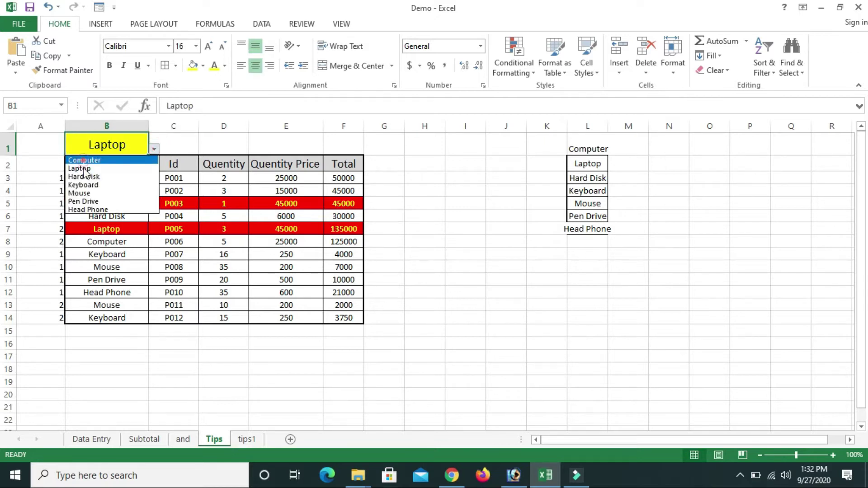
click(77, 160)
Review the count formulas, confirming A8's =COUNTIF($B$3:$B8,$B8) returns 2 for the second Computer
click(59, 178)
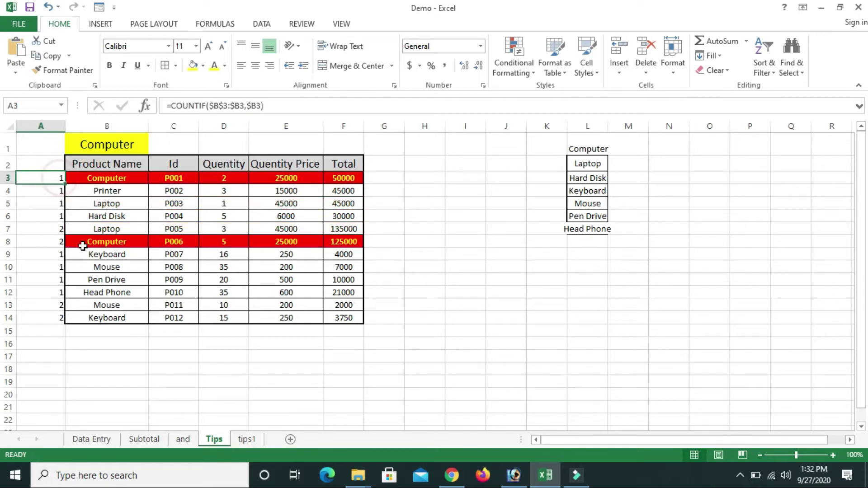
click(59, 239)
click(233, 106)
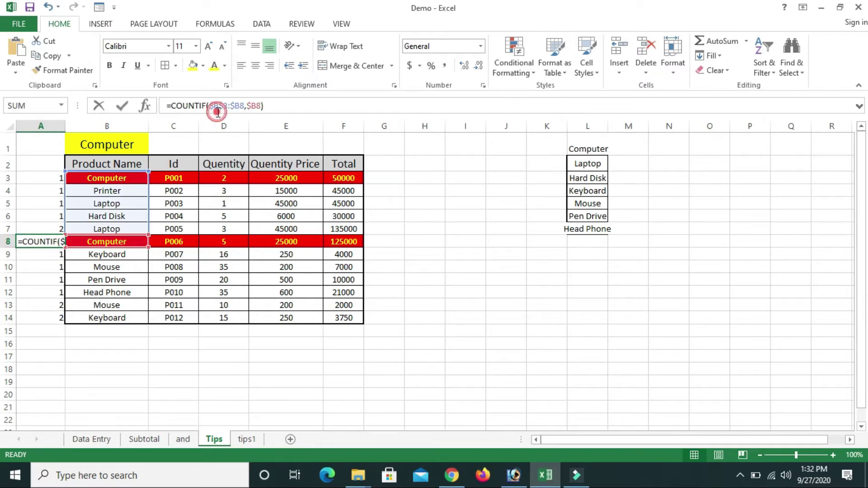
click(241, 106)
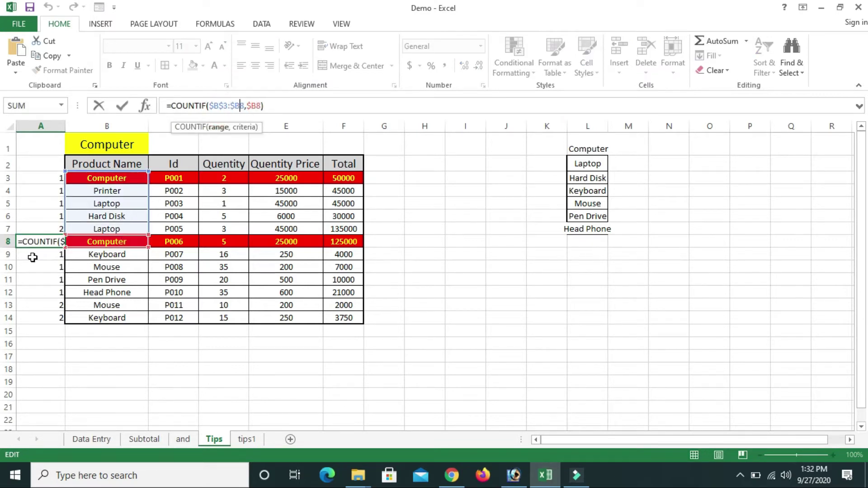
key(Return)
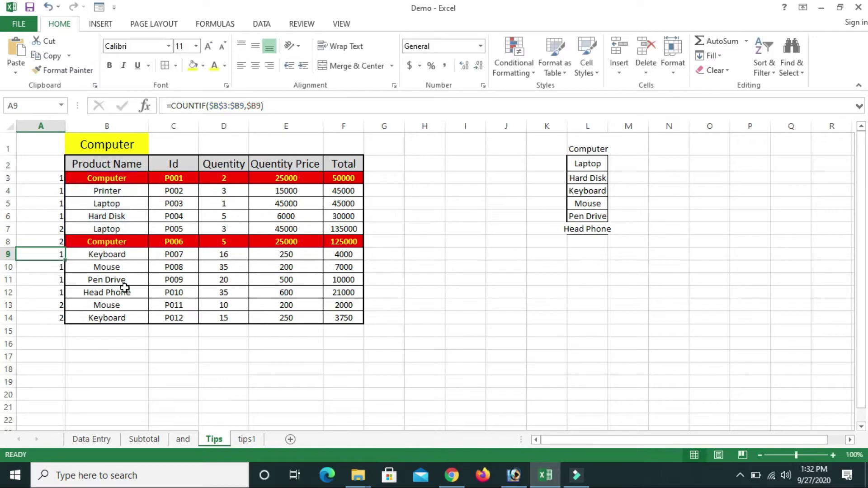
click(124, 289)
click(56, 244)
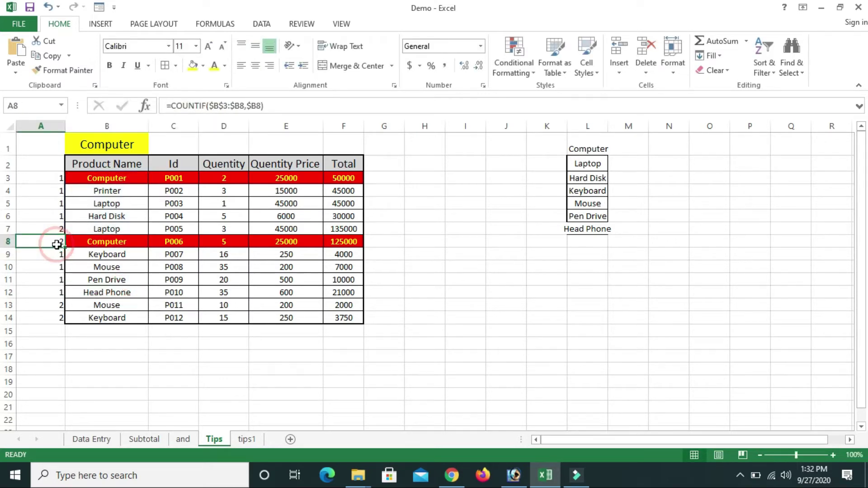
click(56, 181)
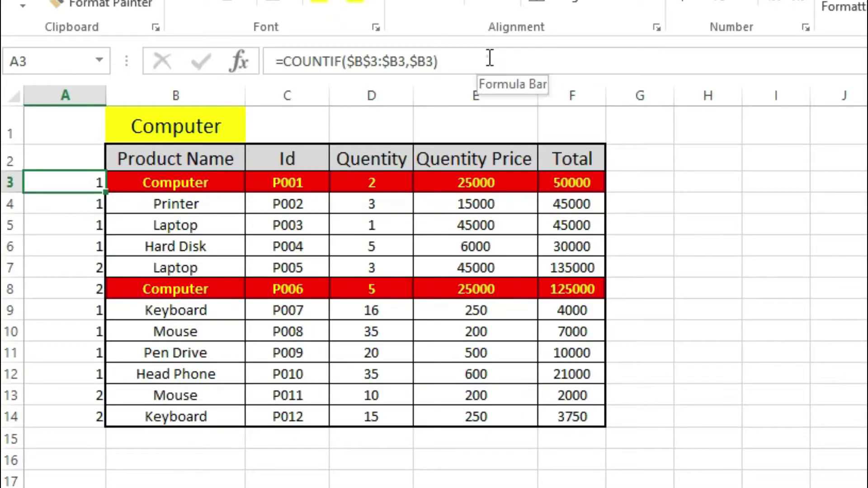
Append &$B3 to A3's COUNTIF formula so it displays the key 1Computer
click(295, 104)
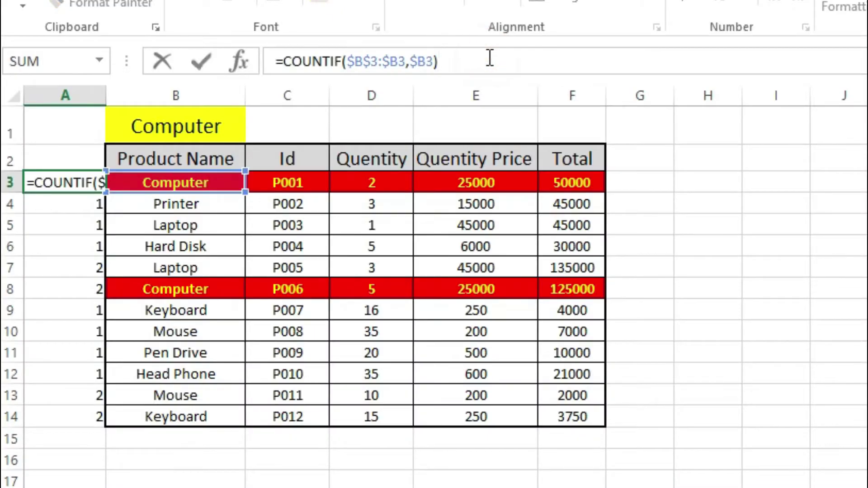
text(&)
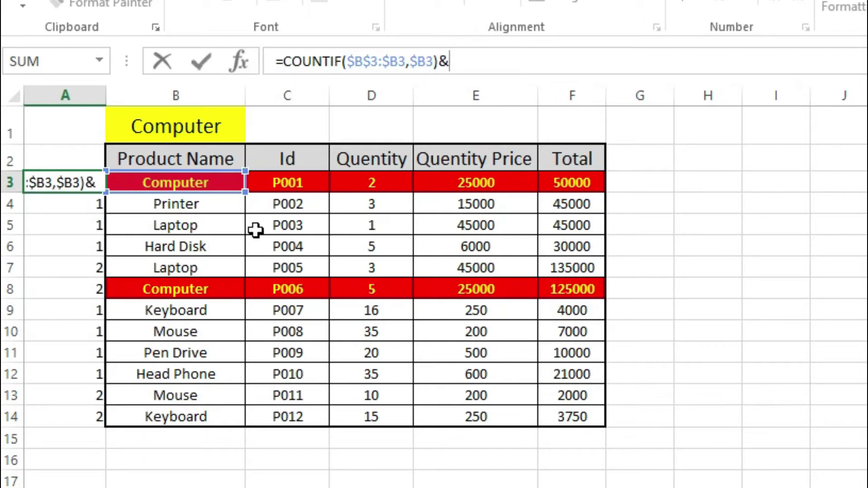
click(183, 185)
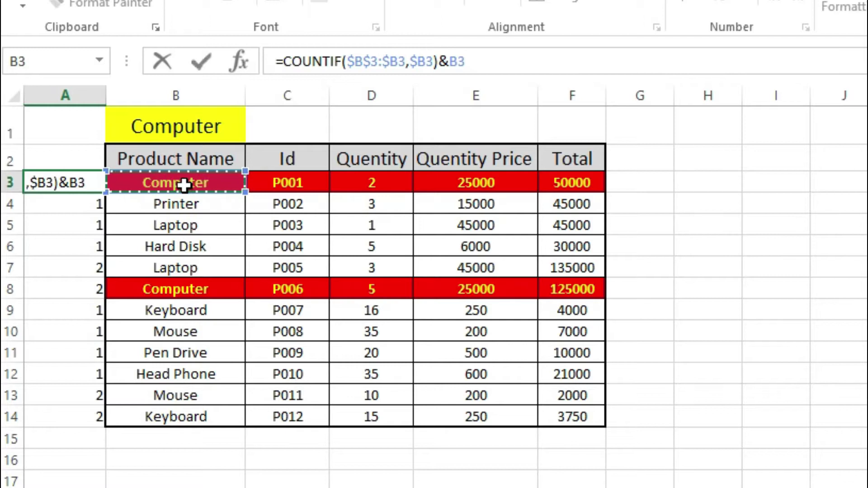
key(F4)
key(F4)
key(F4)
key(Return)
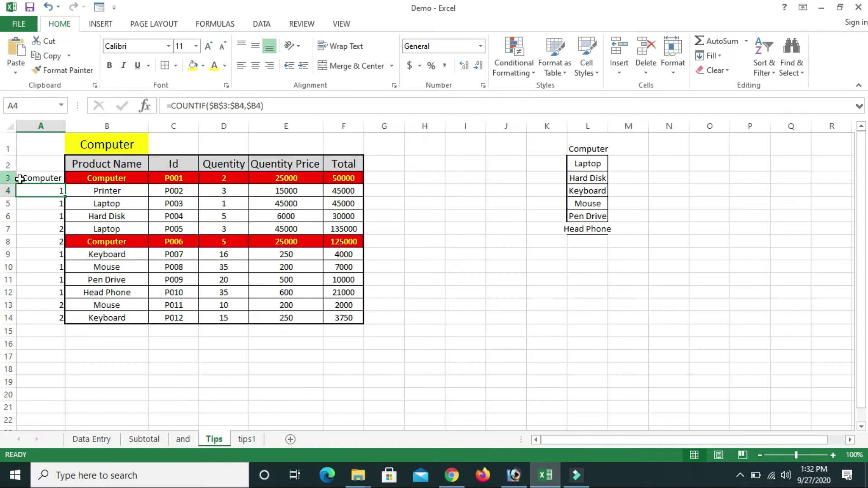
click(27, 179)
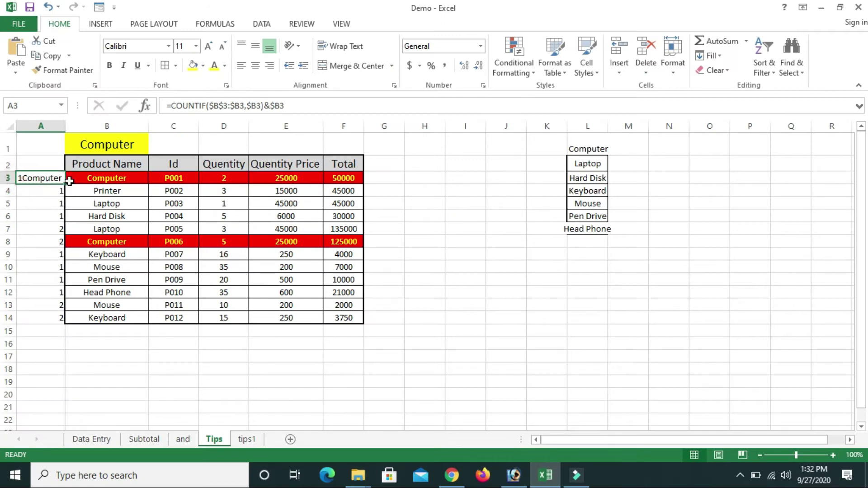
Fill the A3 key formula down to row 14, giving keys like 2Computer, 2Keyboard and 2Laptop
mouse_move(66, 182)
mouse_down()
mouse_move(63, 334)
mouse_move(58, 319)
mouse_up()
click(113, 305)
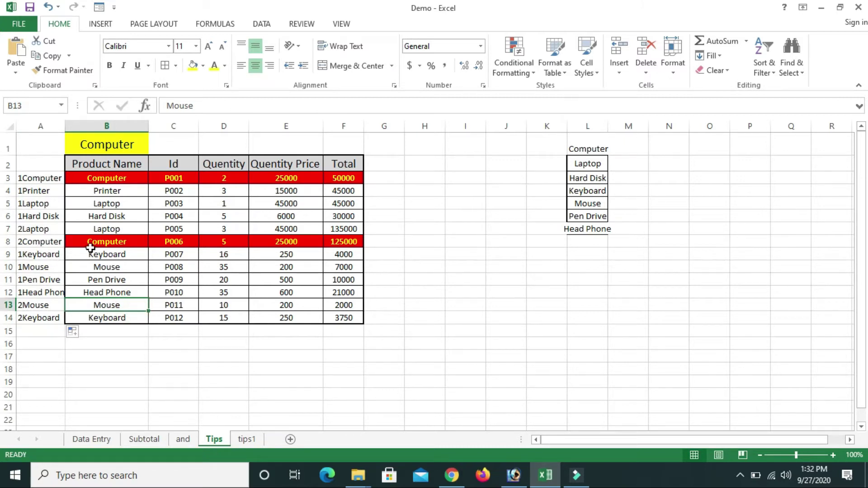
click(90, 249)
click(85, 241)
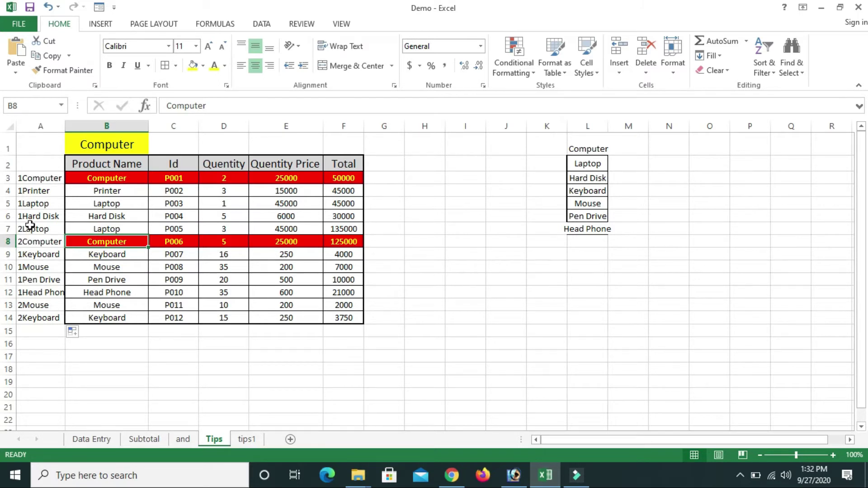
On the tips1 sheet, select the Hard Disk entry in B3:F3
click(253, 440)
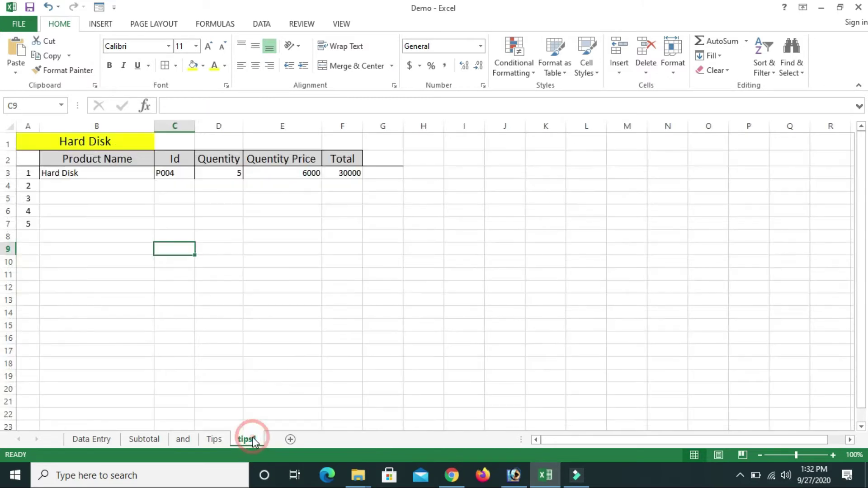
text(1)
click(222, 321)
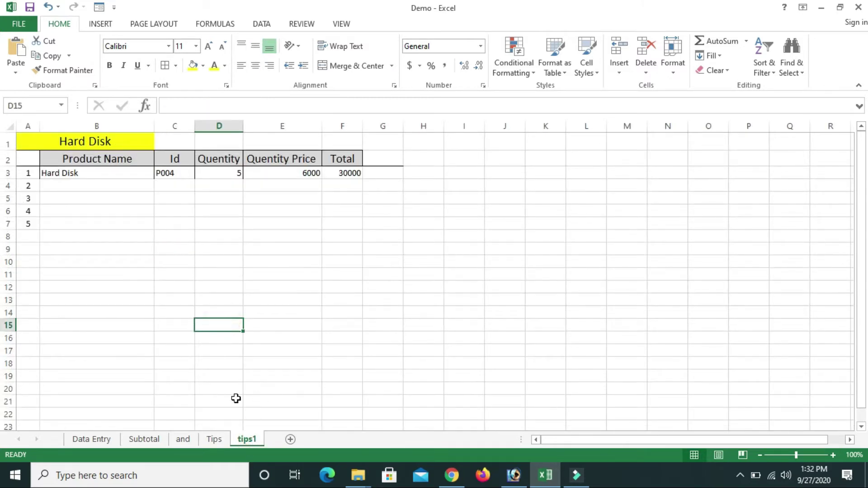
click(26, 174)
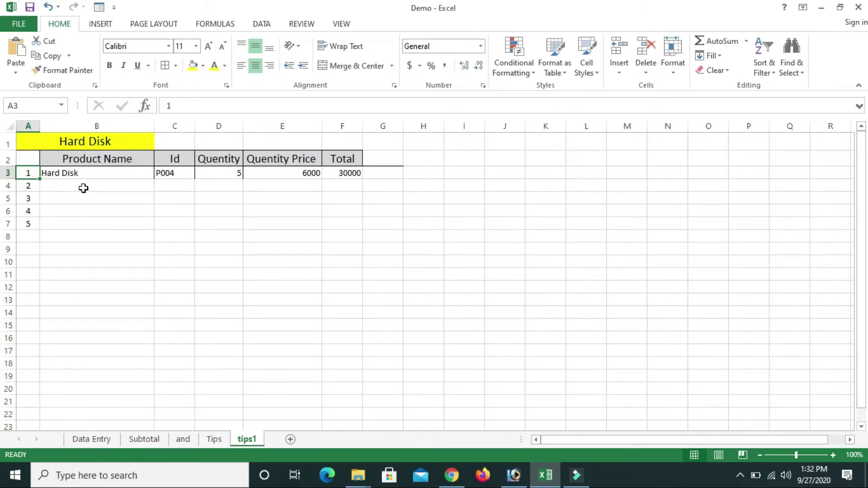
drag(85, 178, 374, 169)
Clear the Hard Disk entry, then start B3's formula as =VLOOKUP($A3&$A$1,
key(Delete)
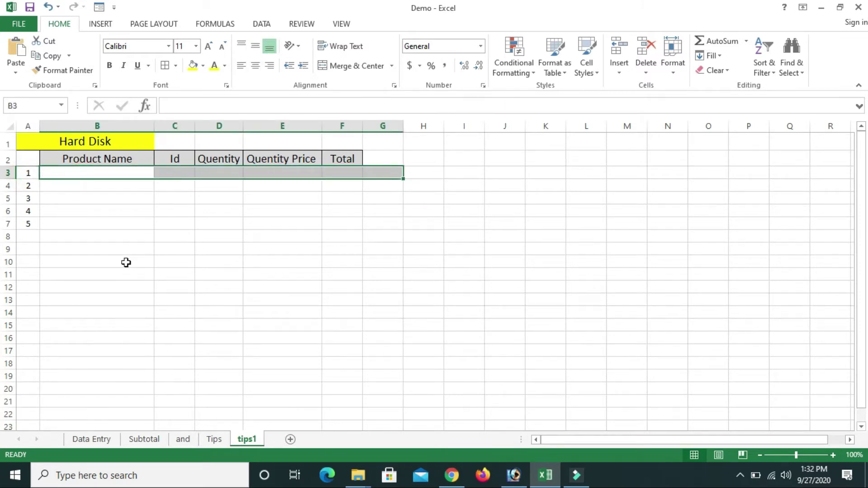
click(127, 261)
click(102, 174)
text(=)
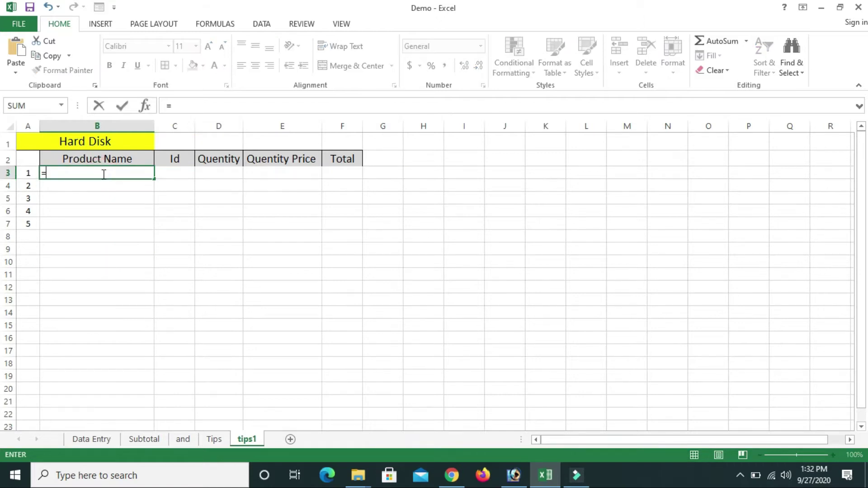
text(vloo)
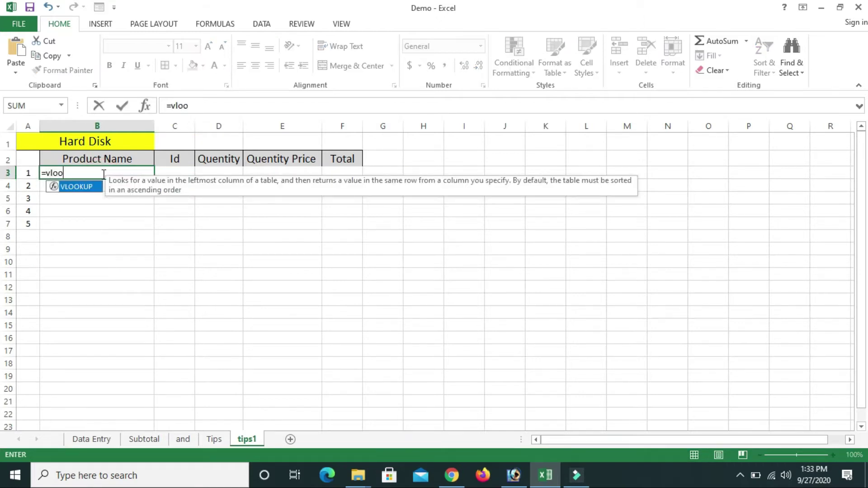
text(()
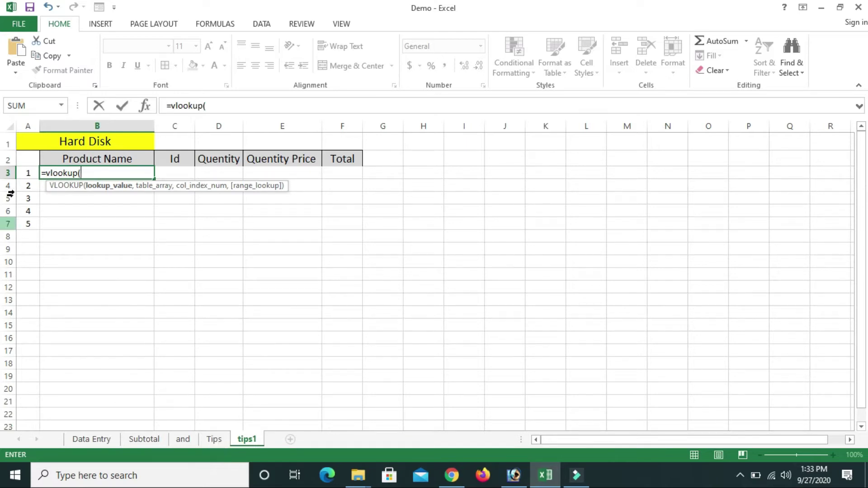
click(32, 171)
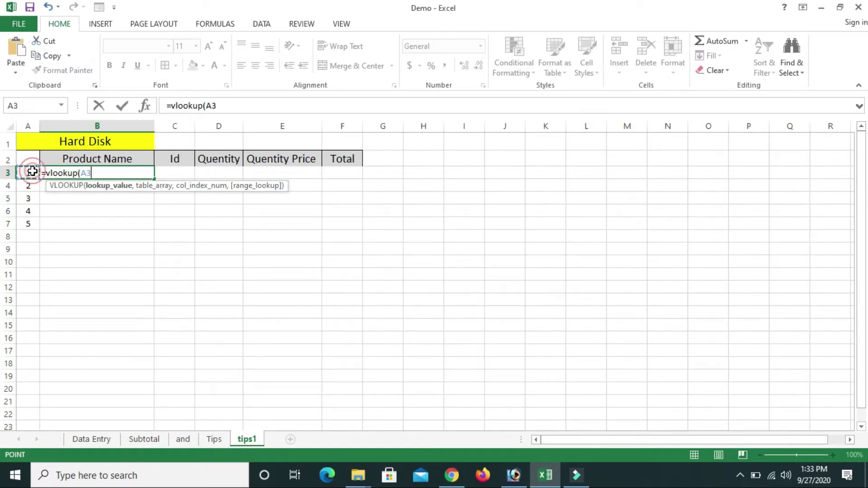
key(F4)
key(F4)
key(F4)
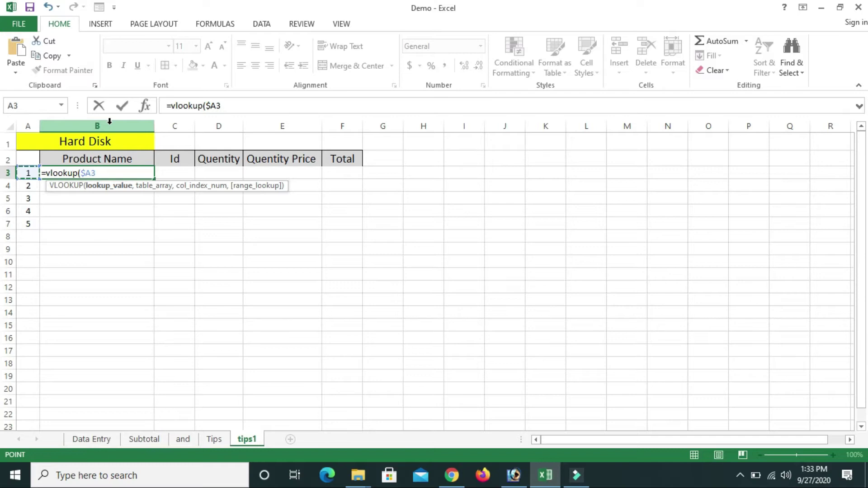
text(&)
click(100, 144)
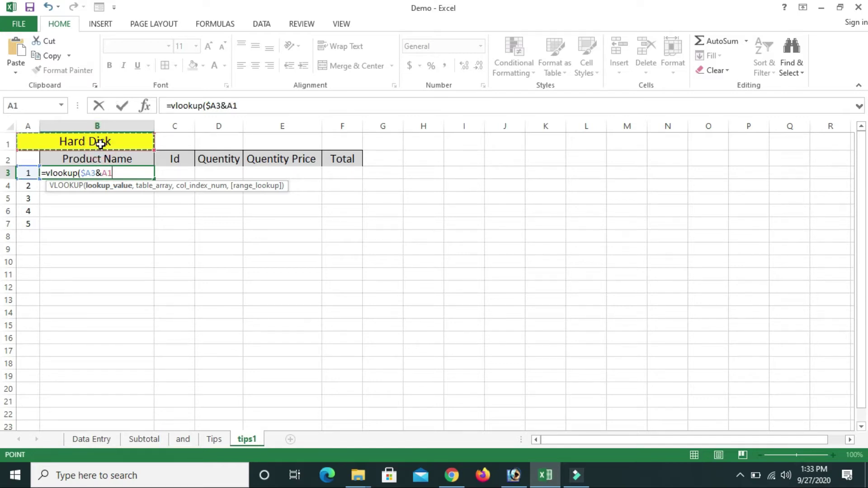
key(F4)
Complete B3's formula as =VLOOKUP($A3&$A$1,Tips!$A$3:$F$14,2,FALSE)
text($A$1,)
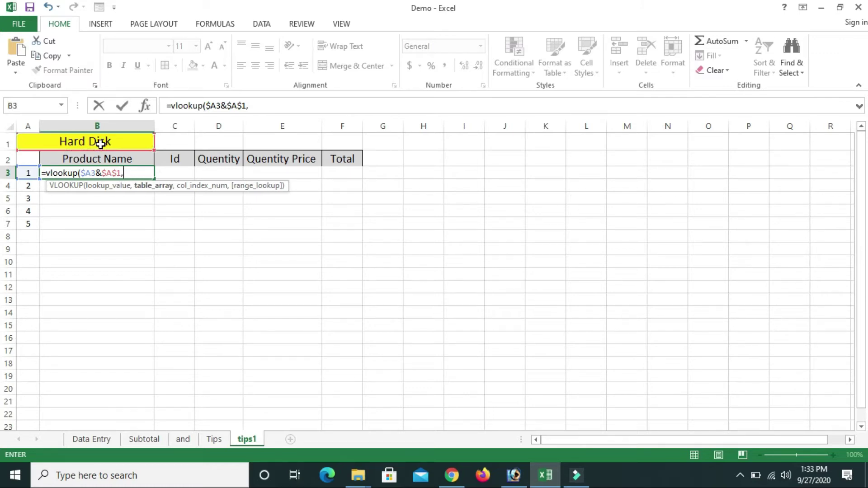
click(214, 439)
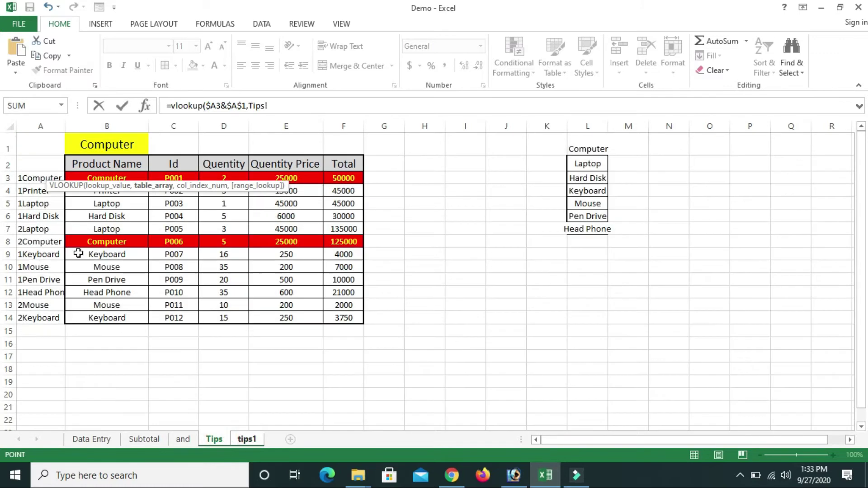
mouse_move(22, 179)
mouse_down()
mouse_move(348, 269)
mouse_move(349, 318)
mouse_up()
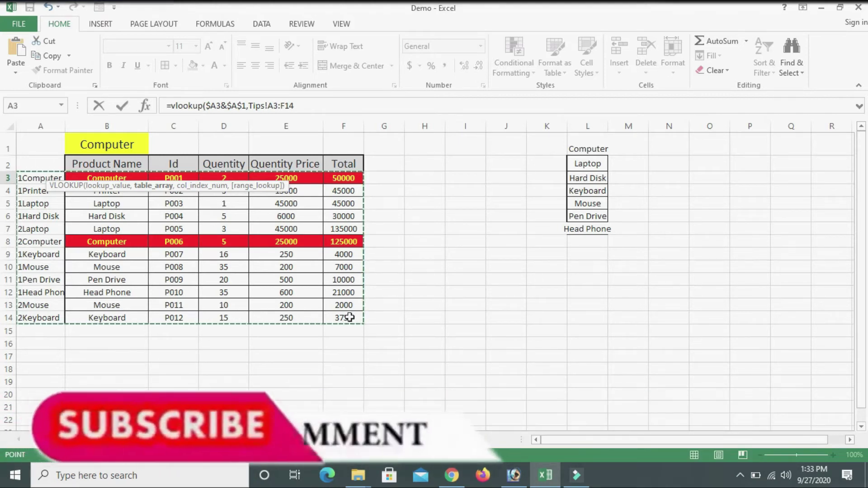
key(F4)
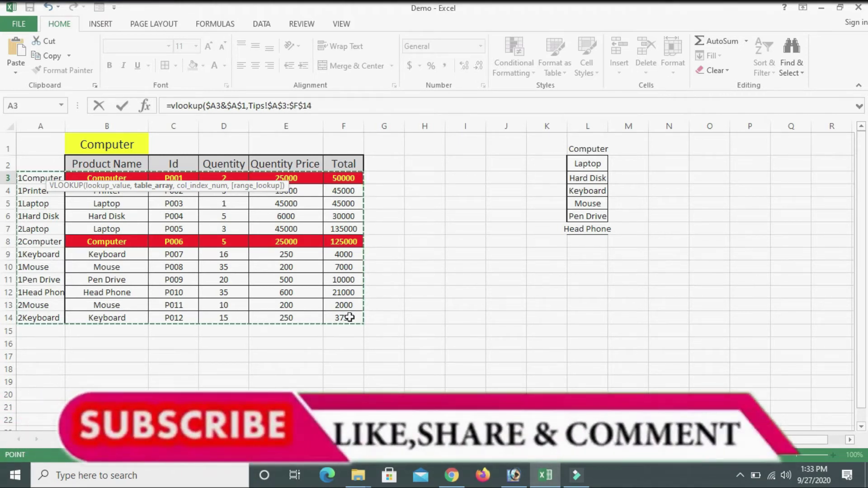
text(,)
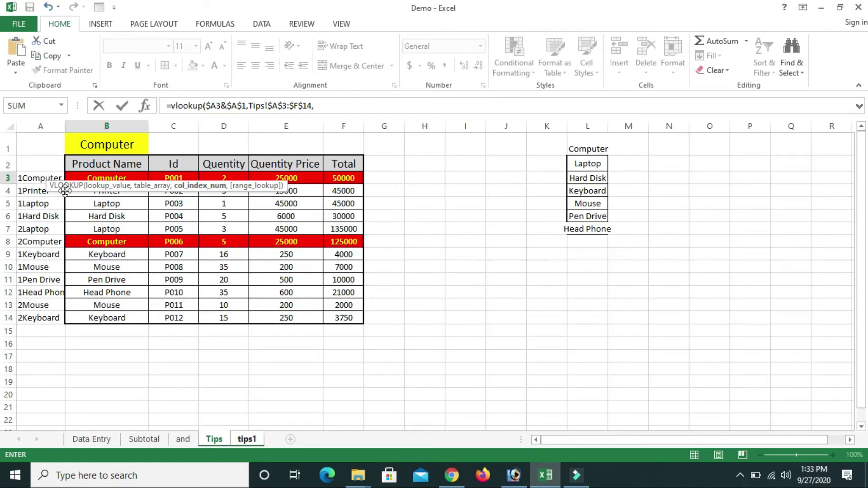
text(,2)
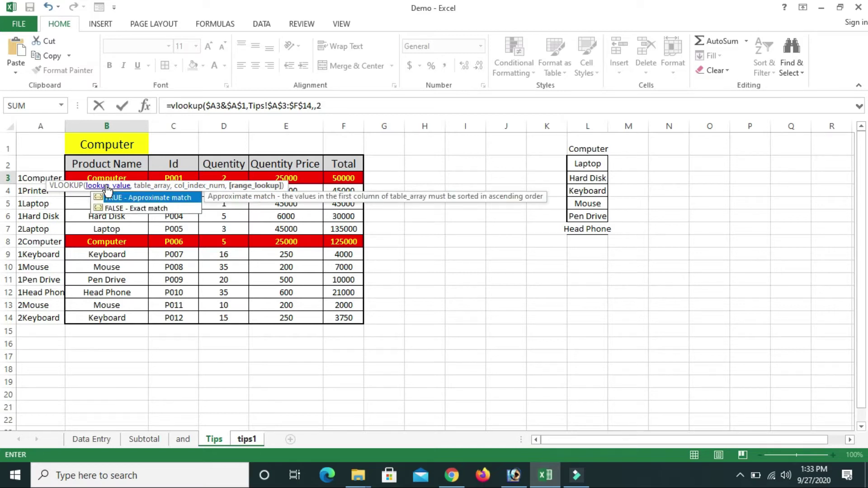
key(BackSpace)
key(BackSpace)
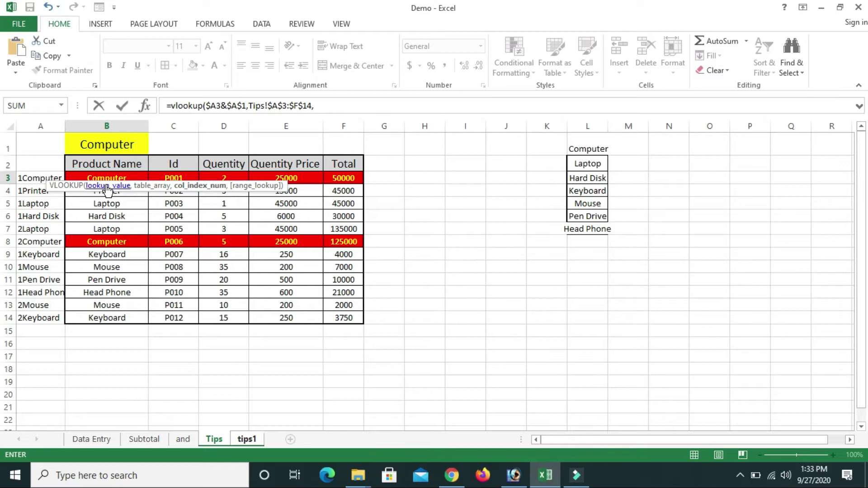
text(,fa)
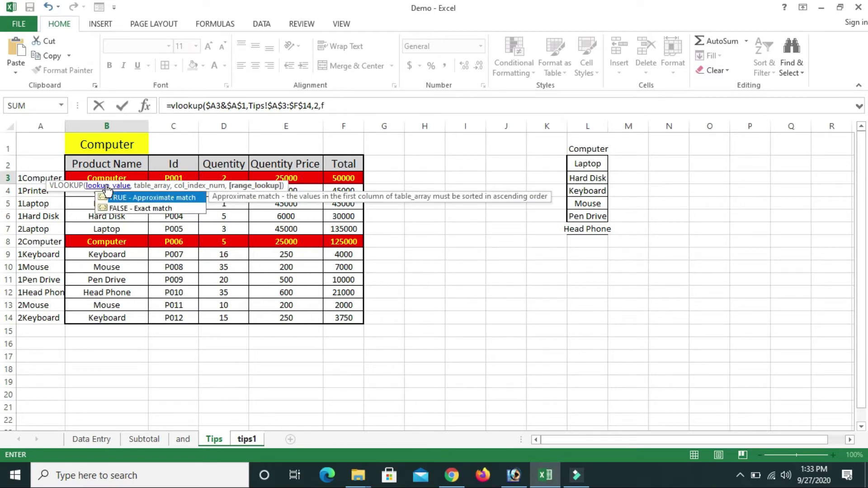
double_click(129, 209)
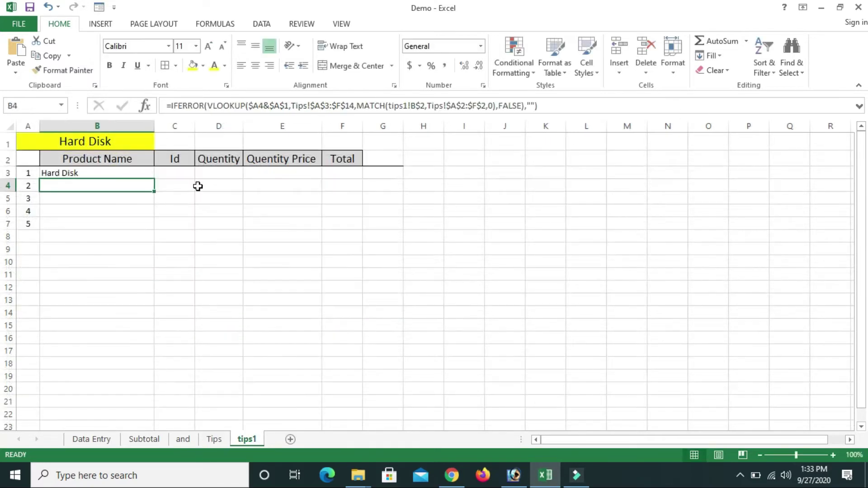
Copy B3's lookup down to B9
click(198, 186)
click(78, 175)
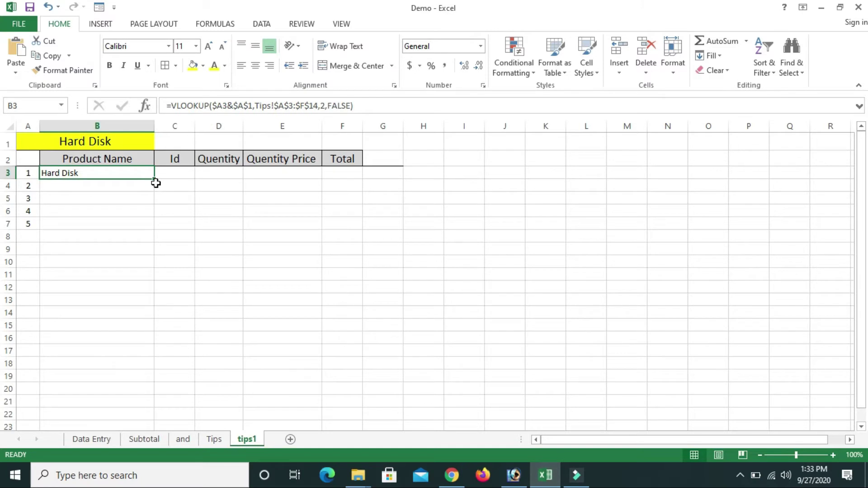
drag(157, 180, 155, 254)
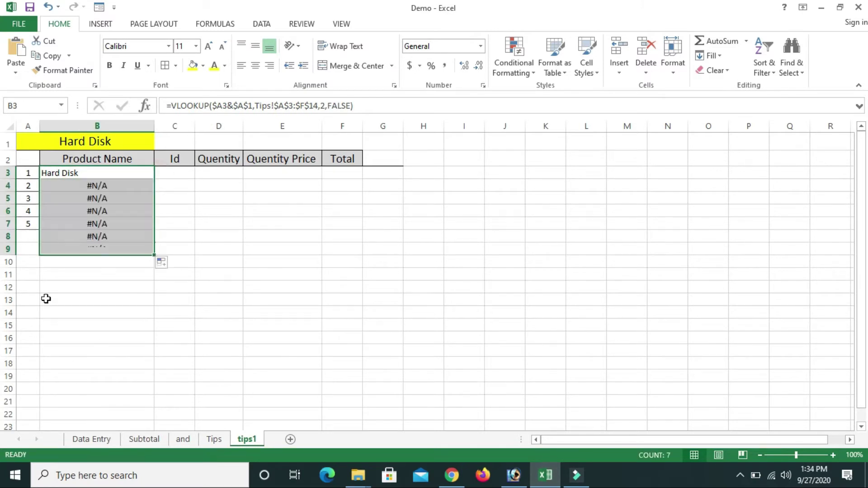
click(80, 213)
Choose Computer in the A1 product dropdown and check the resulting lookups
click(111, 142)
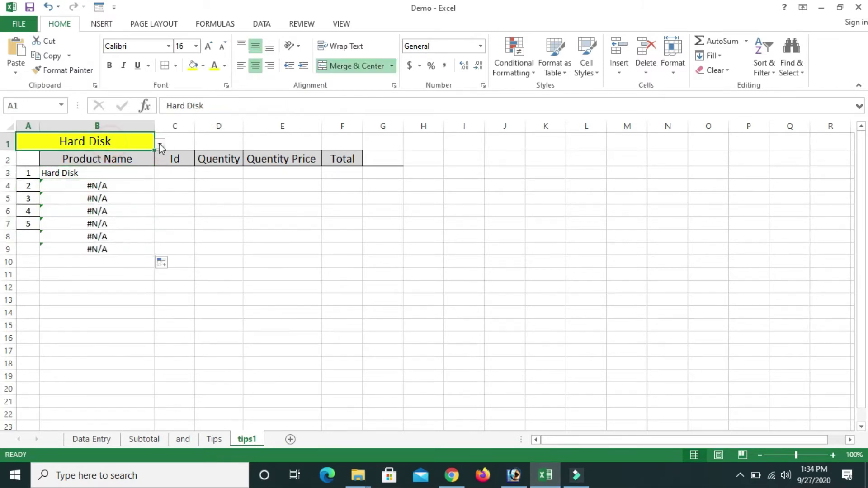
click(160, 143)
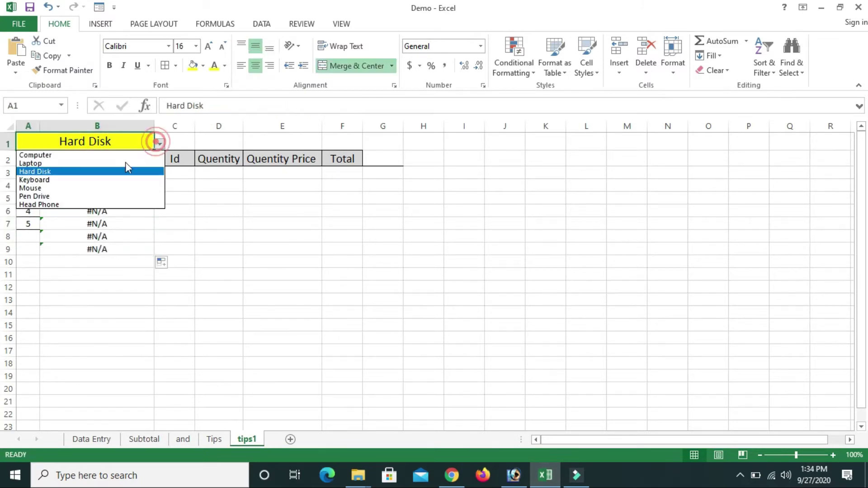
click(68, 156)
click(88, 224)
click(77, 199)
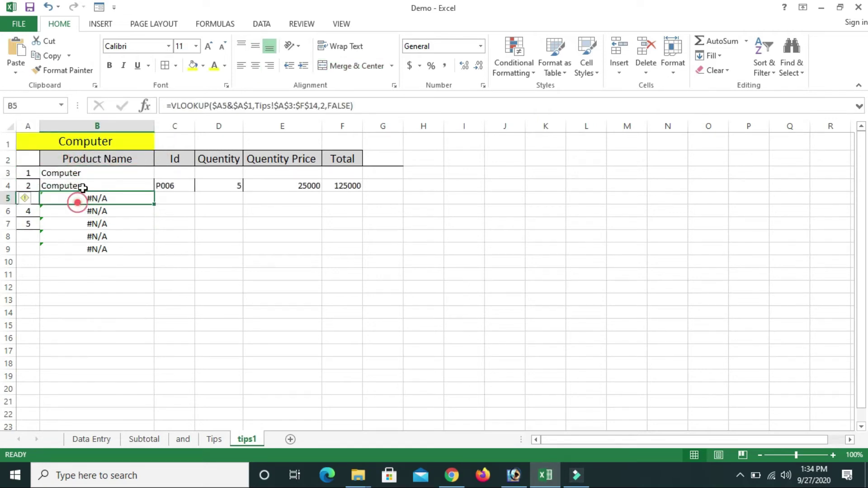
click(85, 175)
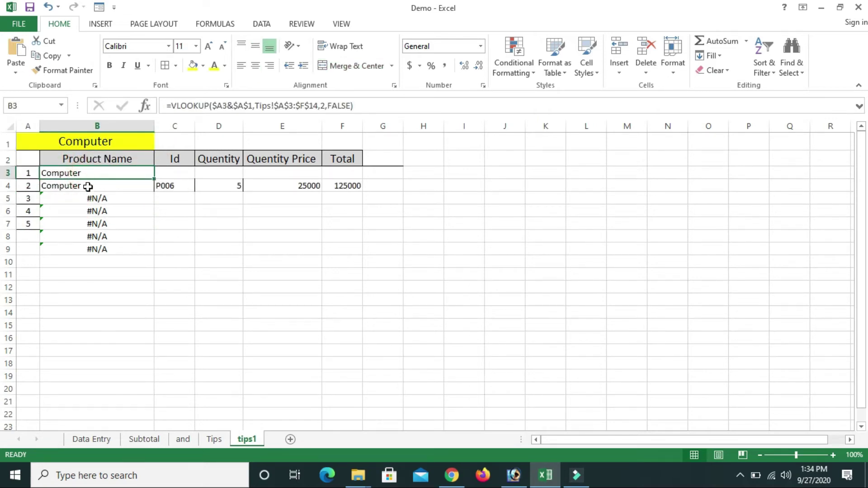
Clear the trial copies in B4:G15, keeping only B3's lookup
mouse_move(90, 188)
mouse_down()
mouse_move(360, 257)
mouse_move(388, 324)
mouse_up()
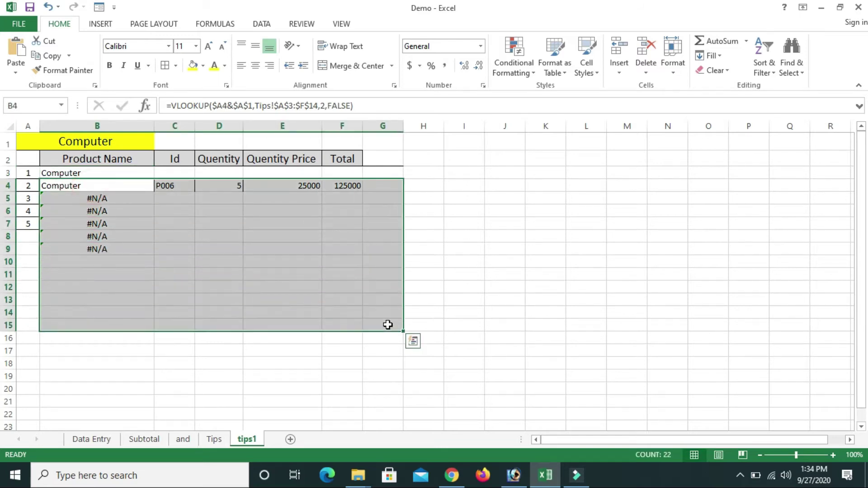
key(Delete)
click(52, 255)
click(72, 174)
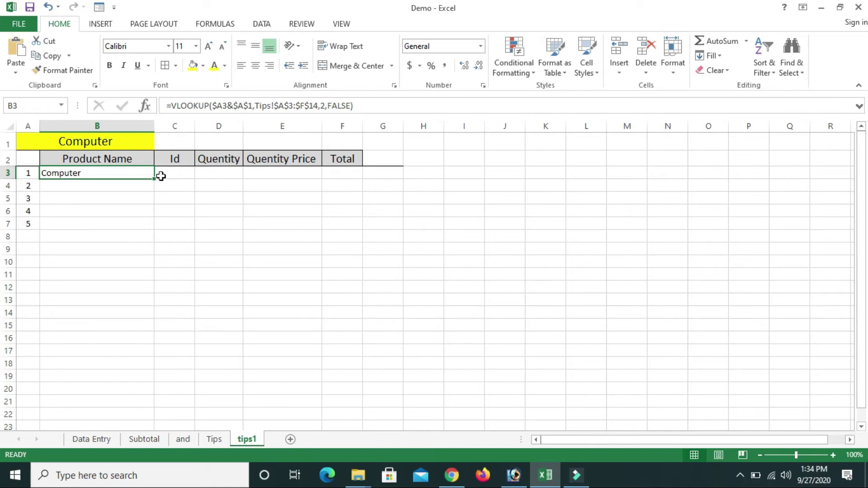
Copy B3's lookup across to F3 and change C3's column index to 1 so it returns P001
drag(156, 178, 346, 171)
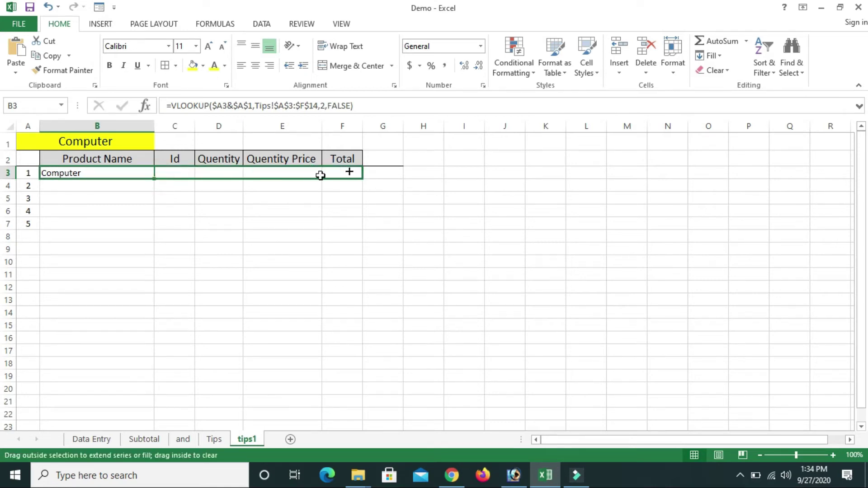
click(171, 173)
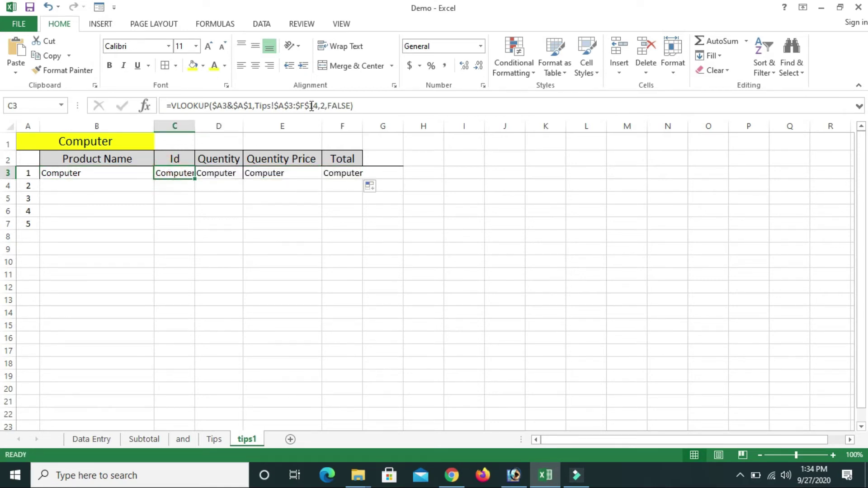
click(326, 106)
key(BackSpace)
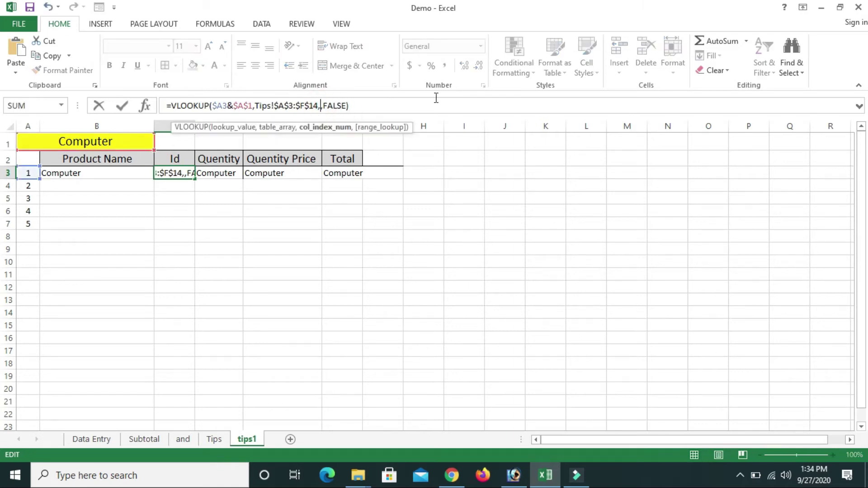
text(1)
click(189, 257)
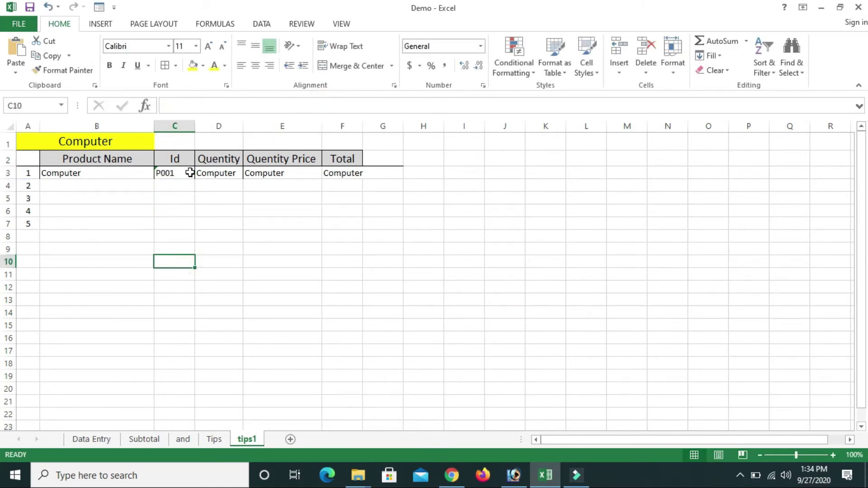
click(121, 172)
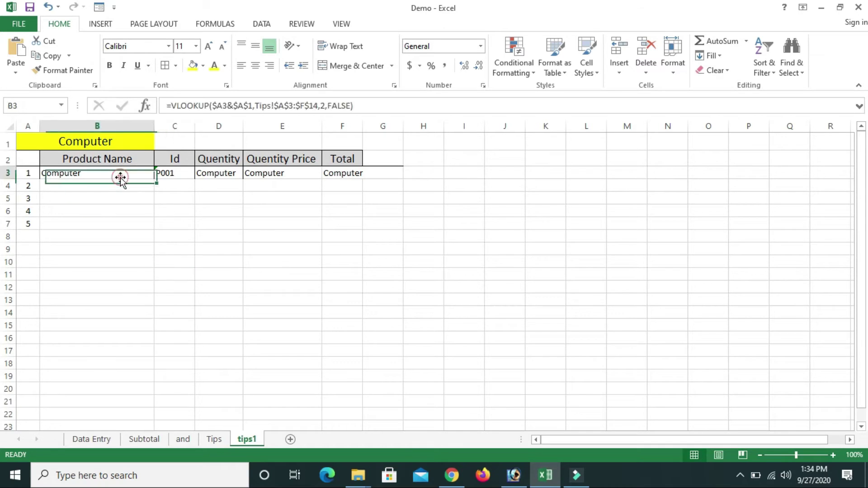
double_click(322, 106)
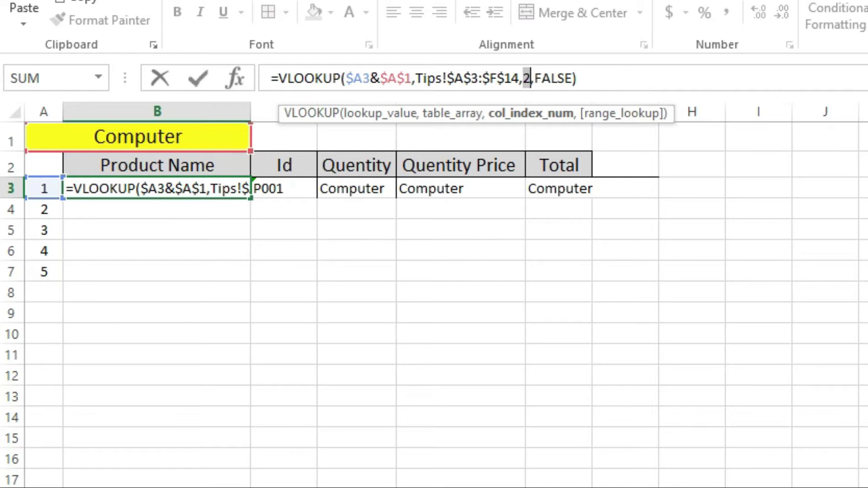
Replace B3's column index 2 with MATCH(B$2,Tips!$A$2:$F$2,0)
text(match)
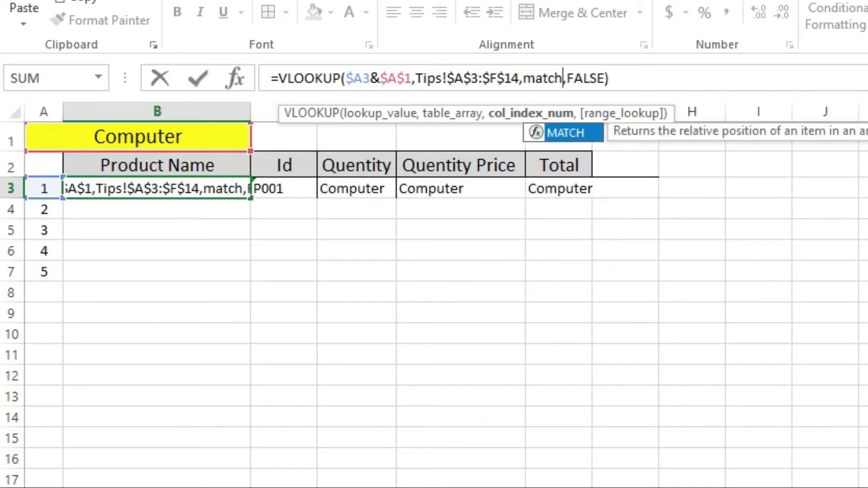
text(()
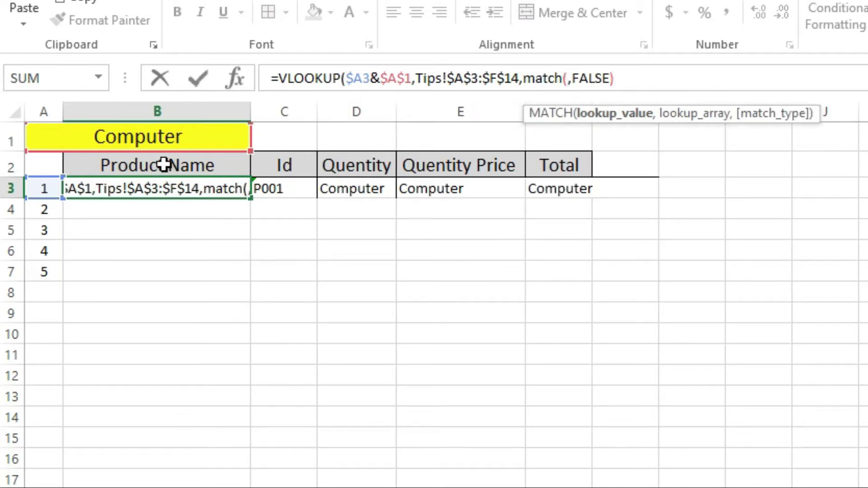
click(166, 166)
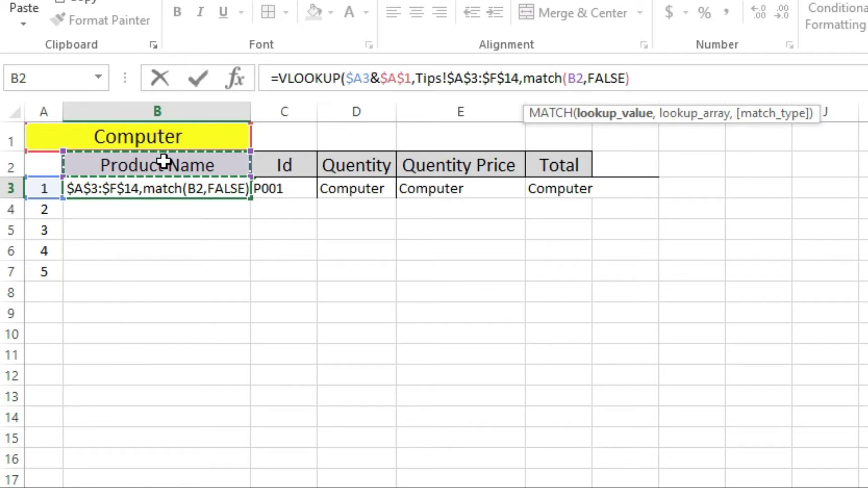
key(F4)
key(F4)
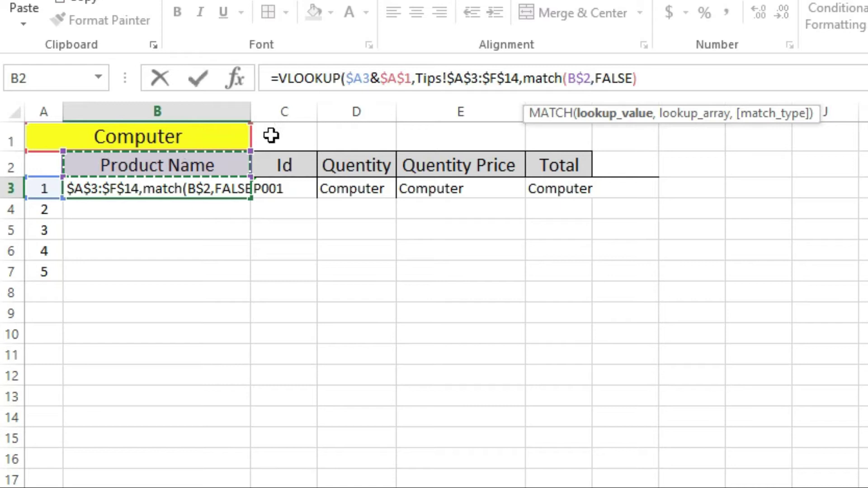
text(,)
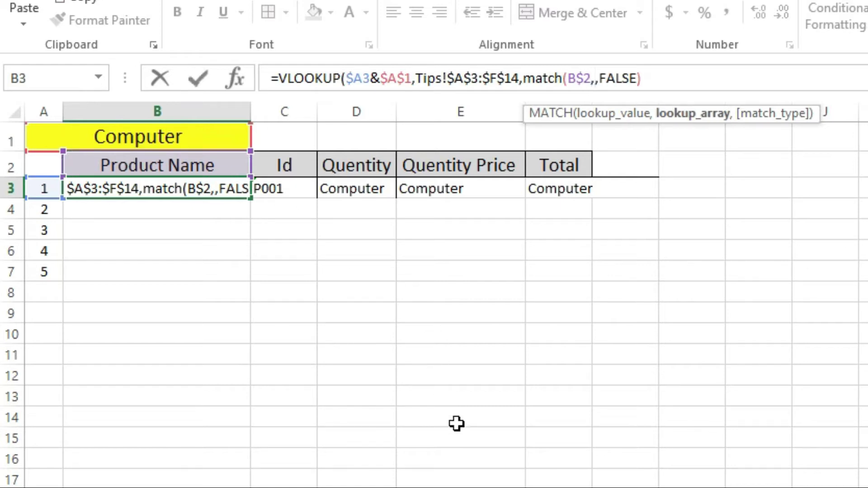
key(ctrl+Page_Down)
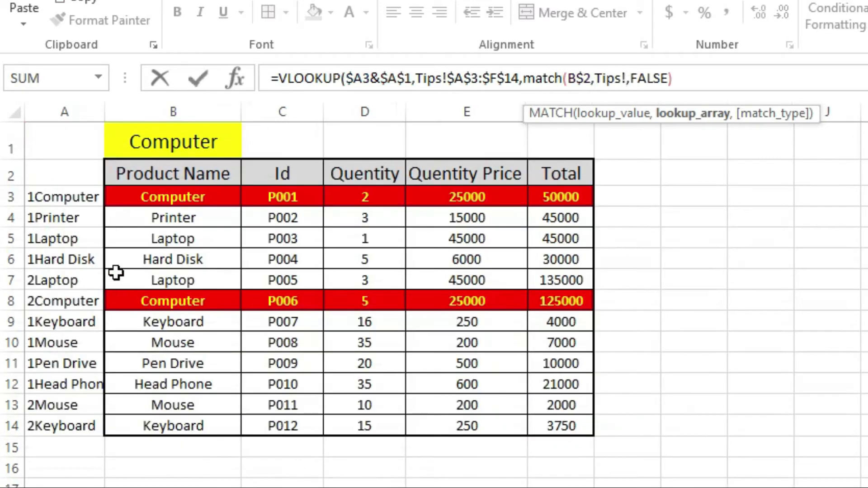
drag(52, 174, 550, 174)
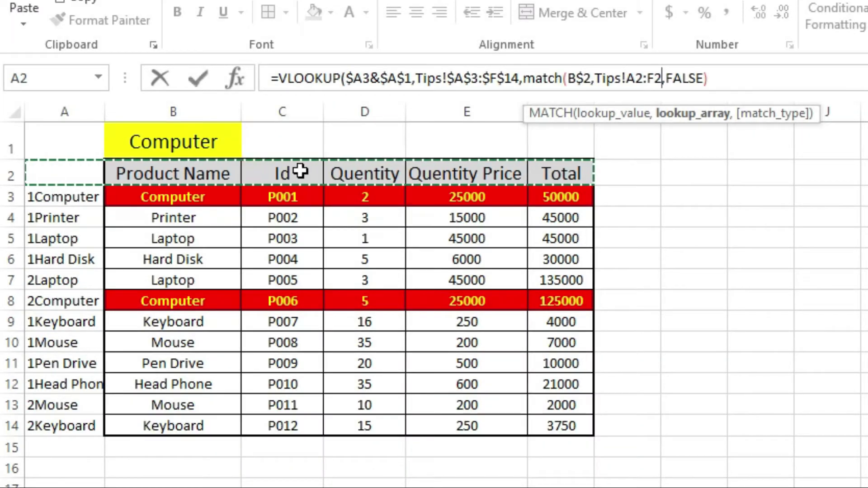
key(F4)
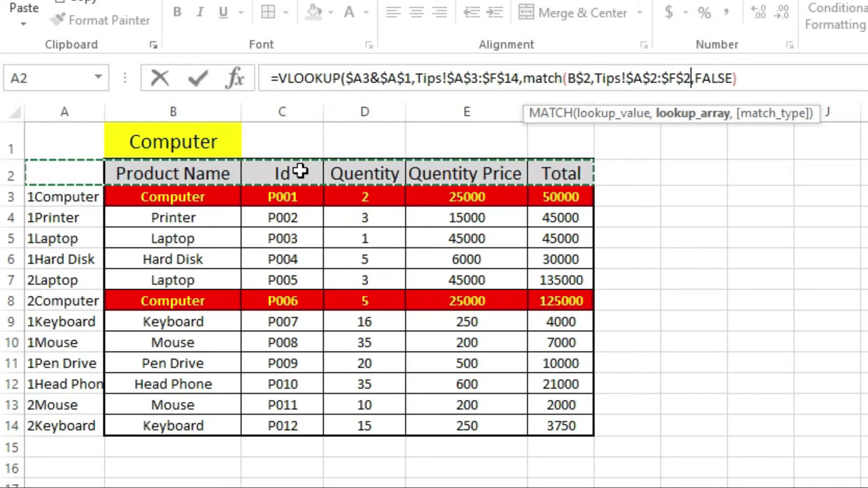
text(,0,)
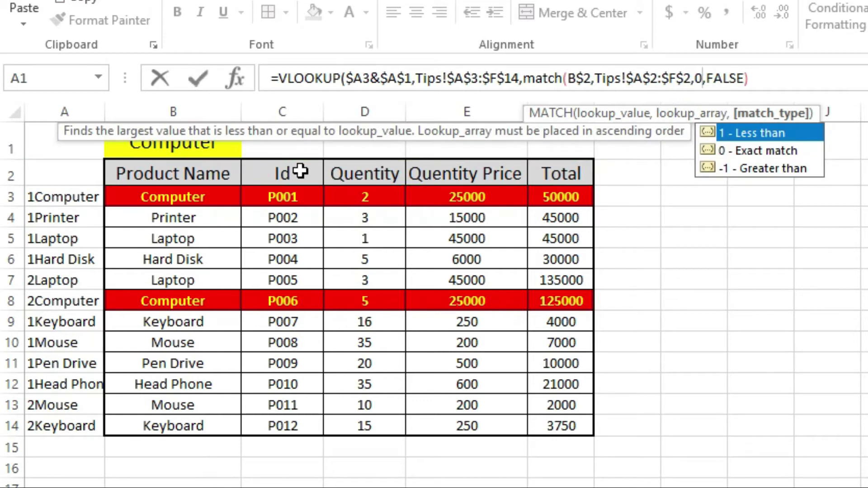
double_click(749, 147)
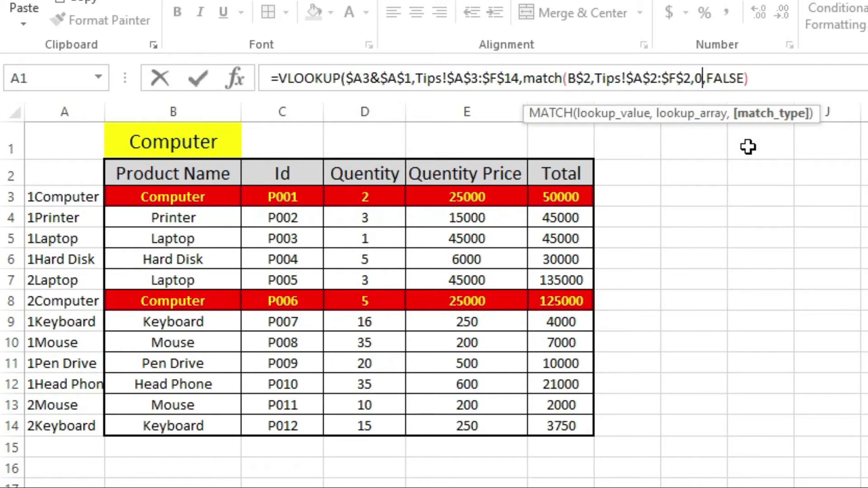
text())
key(Return)
Fill B3's formula across to F3 and down to row 10, showing the second Computer record (P006) and #N/A below
click(116, 318)
click(136, 191)
drag(250, 198, 584, 190)
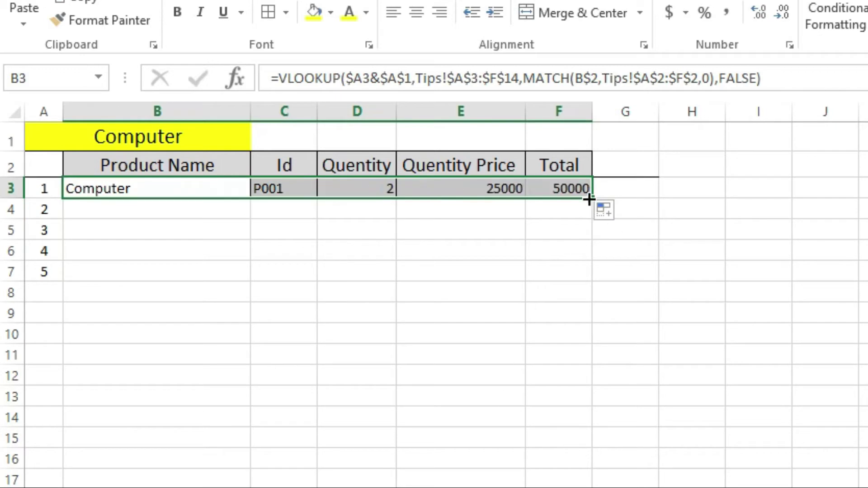
drag(590, 198, 589, 344)
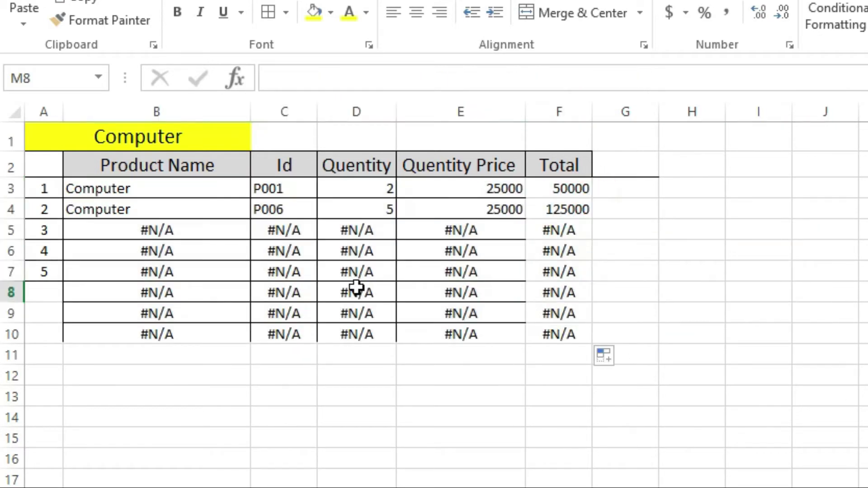
click(663, 231)
click(400, 248)
click(506, 229)
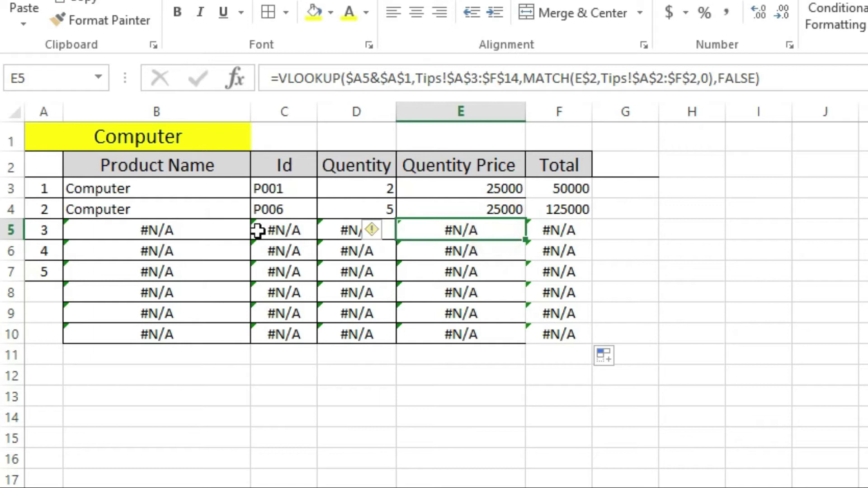
click(155, 190)
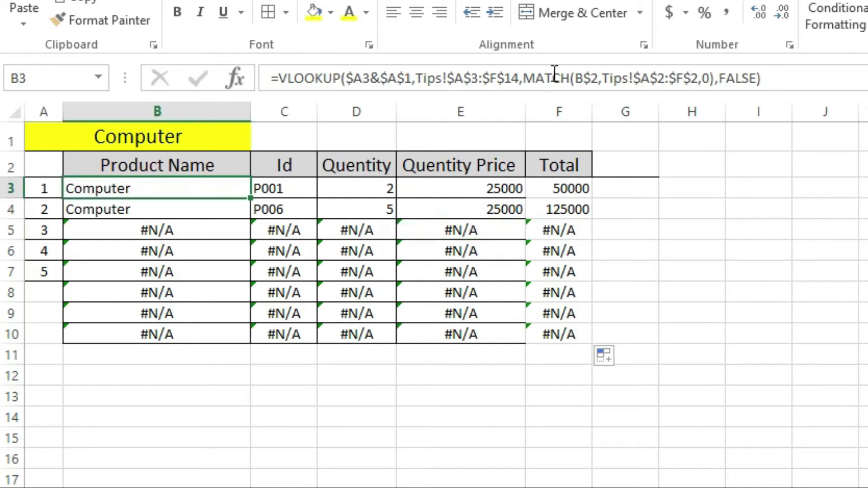
Add the missing comma before 0 in C3's MATCH and copy the Id formula down to C10
click(552, 78)
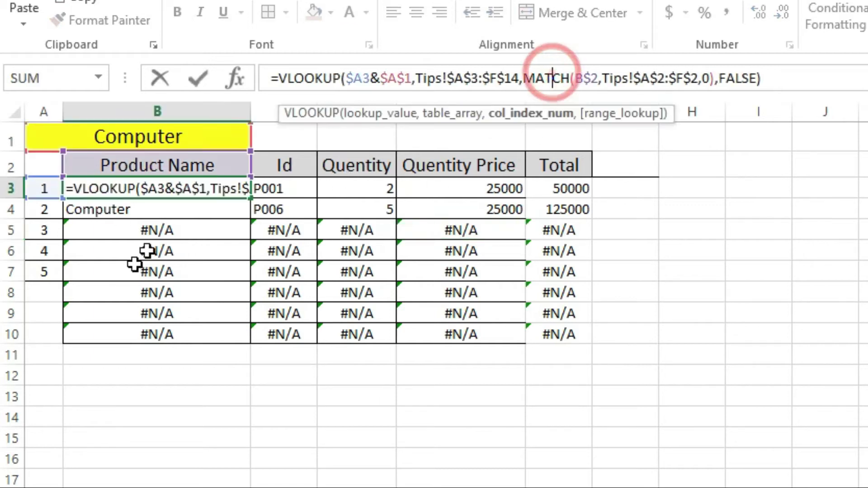
click(289, 184)
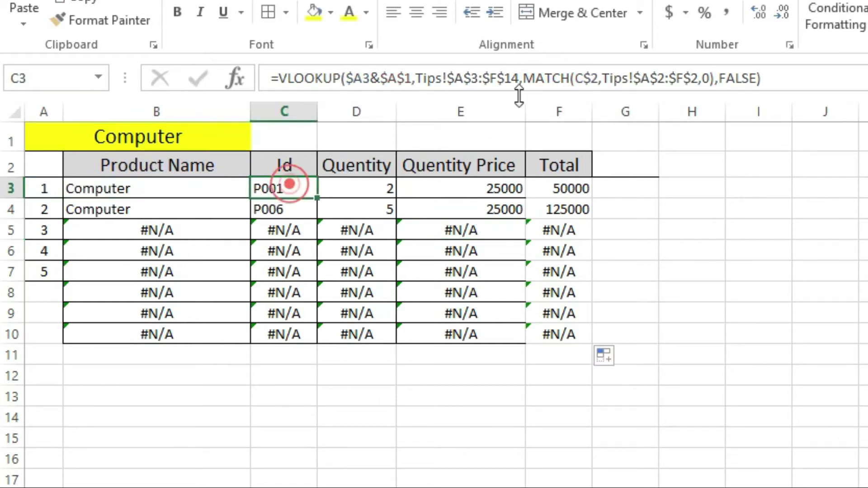
click(699, 79)
text(,)
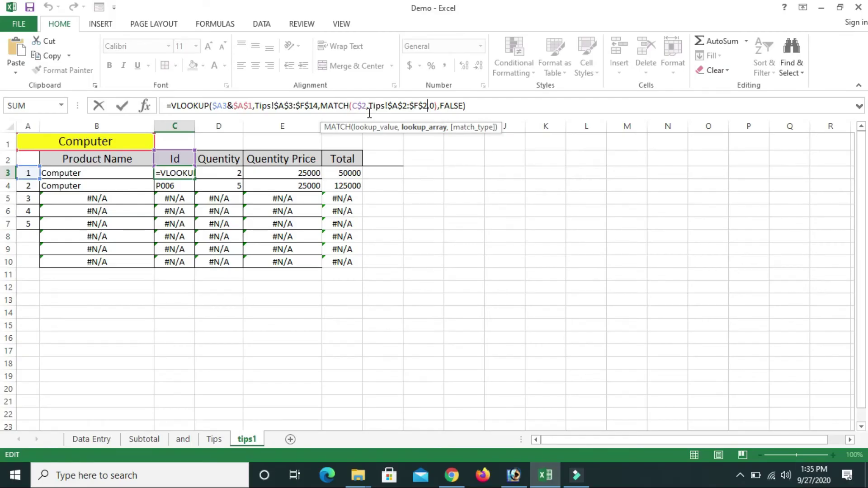
key(ctrl+Return)
drag(195, 179, 174, 267)
Review the filled table: two Computer records followed by #N/A rows
click(159, 261)
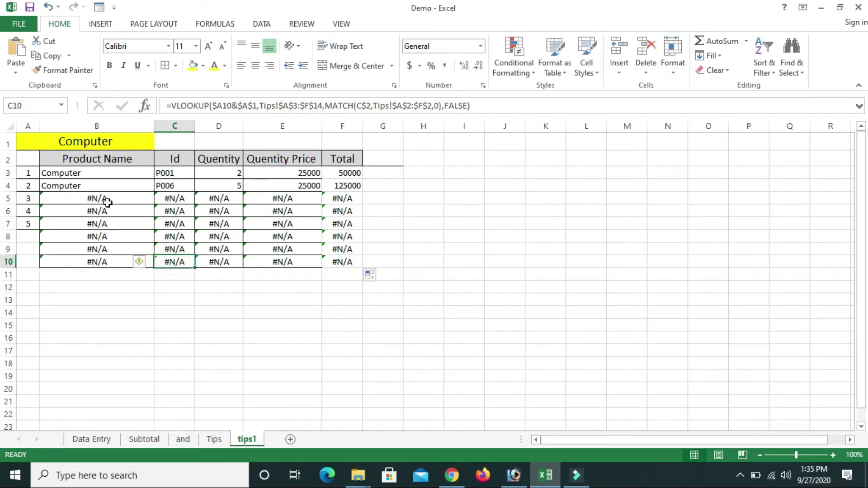
drag(107, 202, 385, 274)
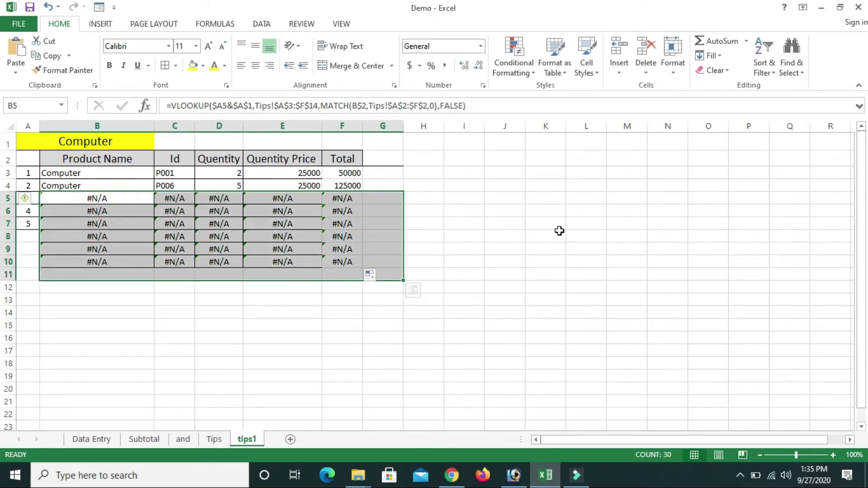
click(559, 230)
click(90, 222)
mouse_move(51, 173)
mouse_down()
mouse_move(60, 189)
mouse_move(358, 270)
mouse_up()
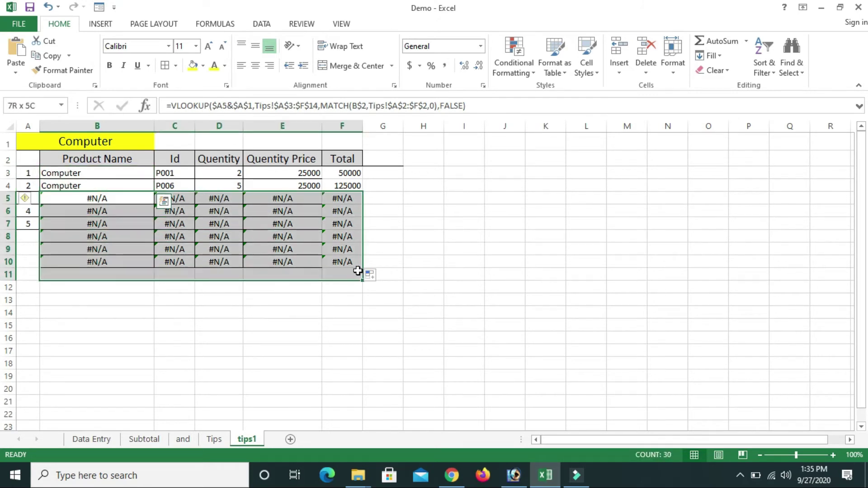
click(104, 211)
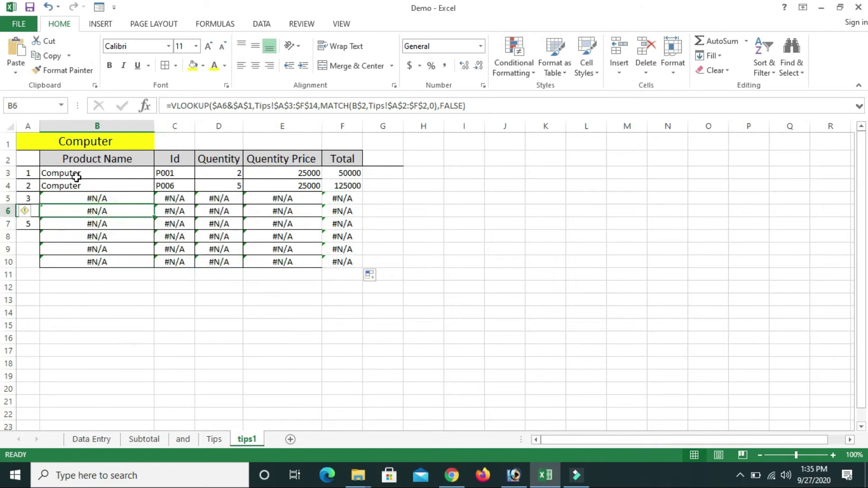
click(77, 176)
Wrap B3's lookup in IFERROR so errors return an empty string ""
click(172, 104)
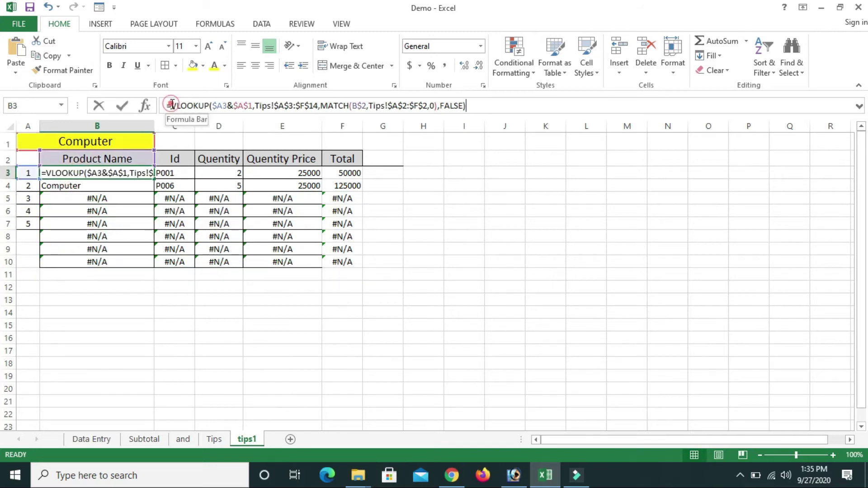
text(iferror()
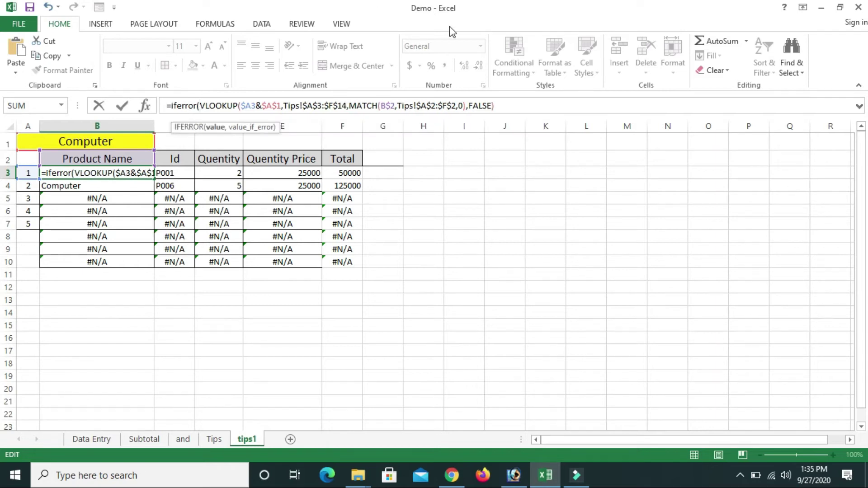
click(516, 109)
text(,)
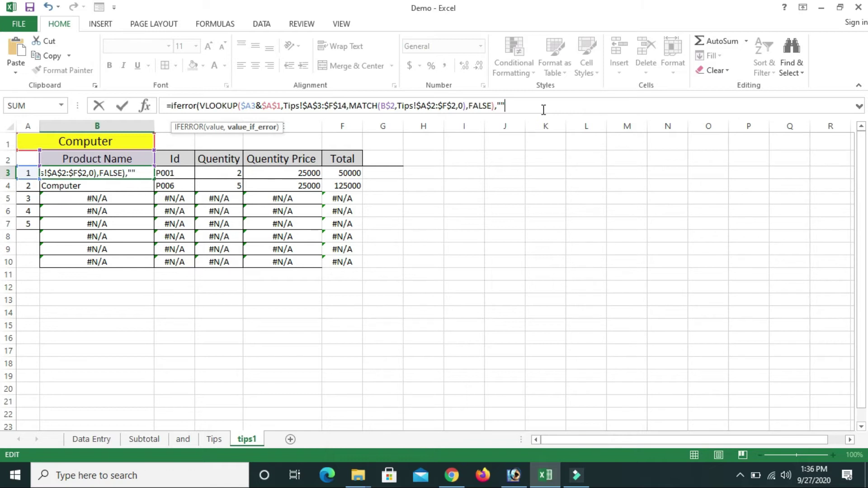
key(Return)
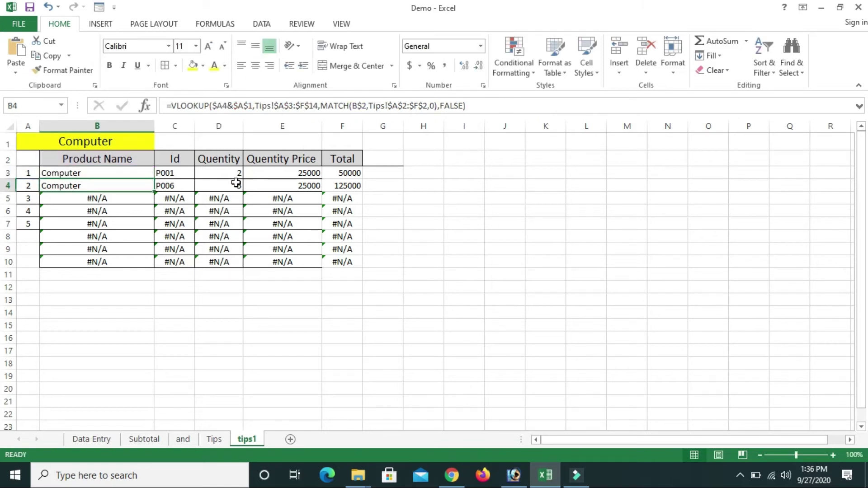
Fill the IFERROR formula across and down the table, confirming unmatched rows now appear blank
click(135, 173)
mouse_move(155, 179)
mouse_down()
mouse_move(379, 190)
mouse_move(522, 233)
mouse_up()
click(520, 233)
click(248, 259)
click(126, 176)
click(333, 280)
click(349, 191)
click(192, 183)
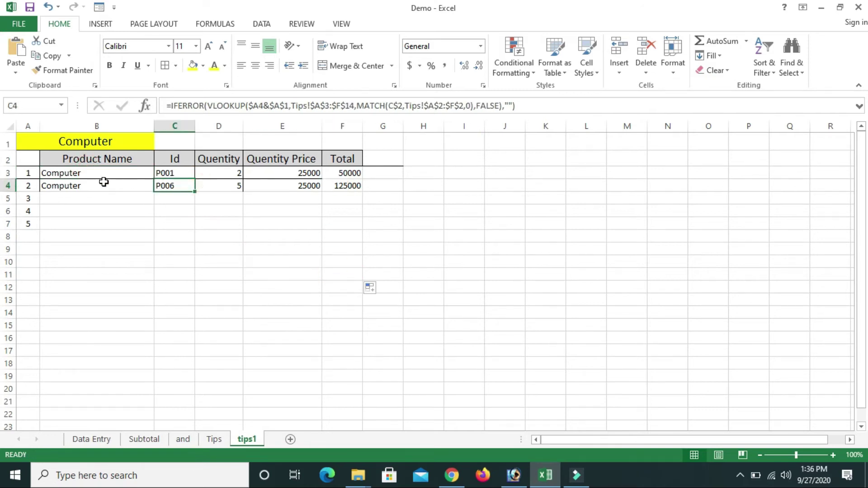
click(103, 182)
click(89, 248)
click(436, 253)
click(114, 200)
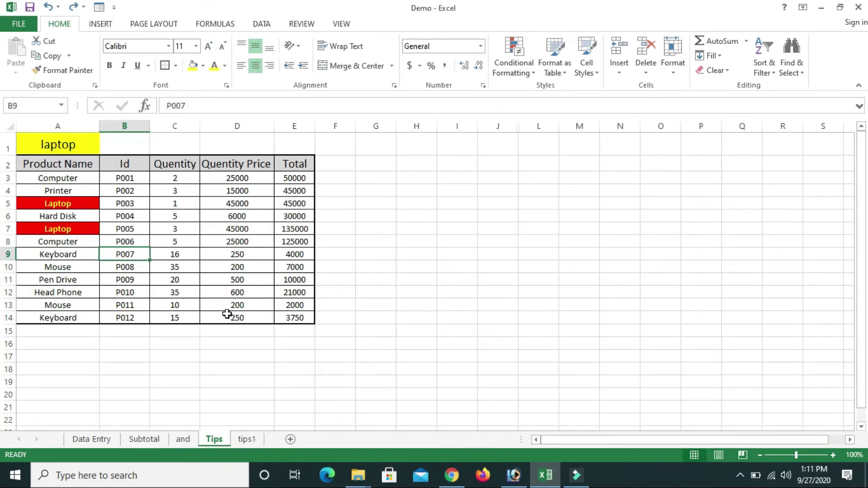
Show the Tips sheet, check the red-highlighted Laptop rows P003 and P005, and end on A1
click(228, 317)
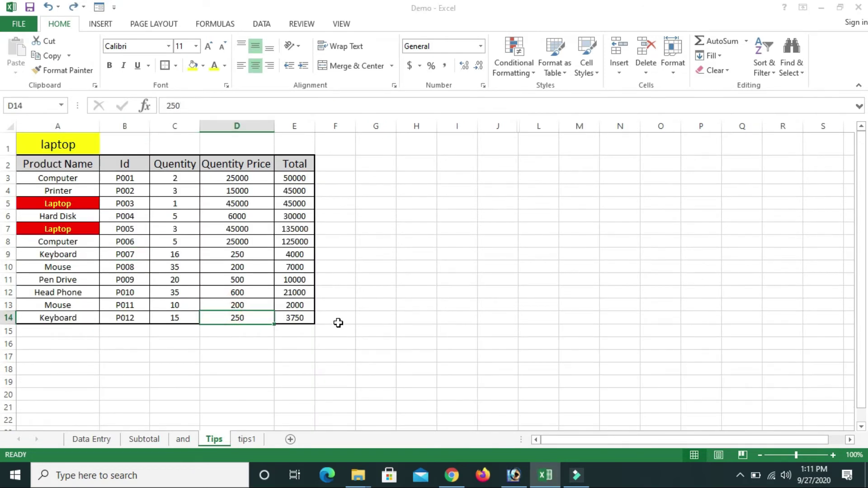
drag(427, 330, 27, 145)
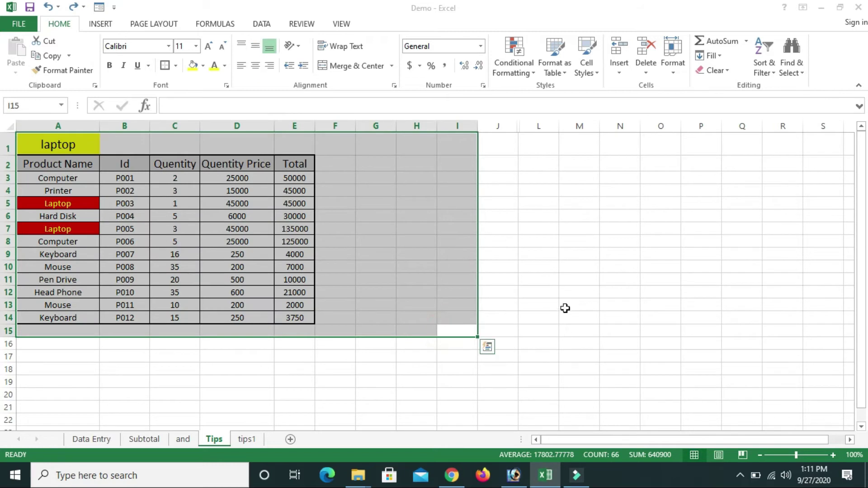
click(566, 307)
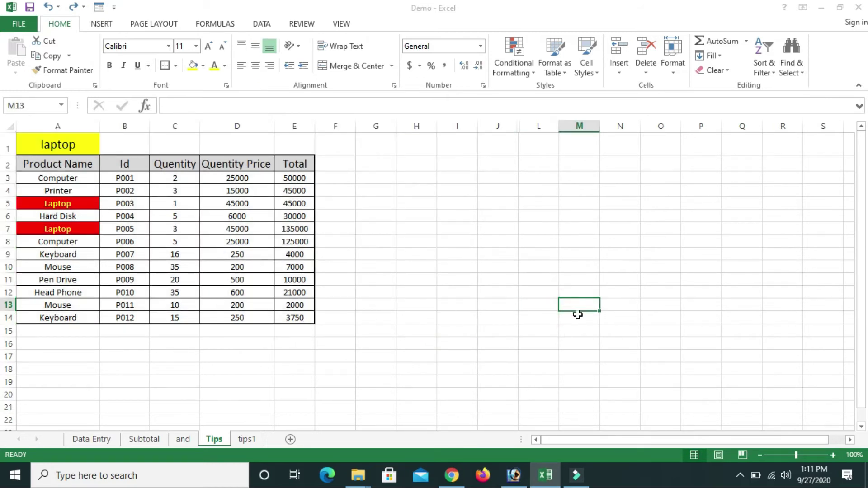
click(90, 281)
click(68, 229)
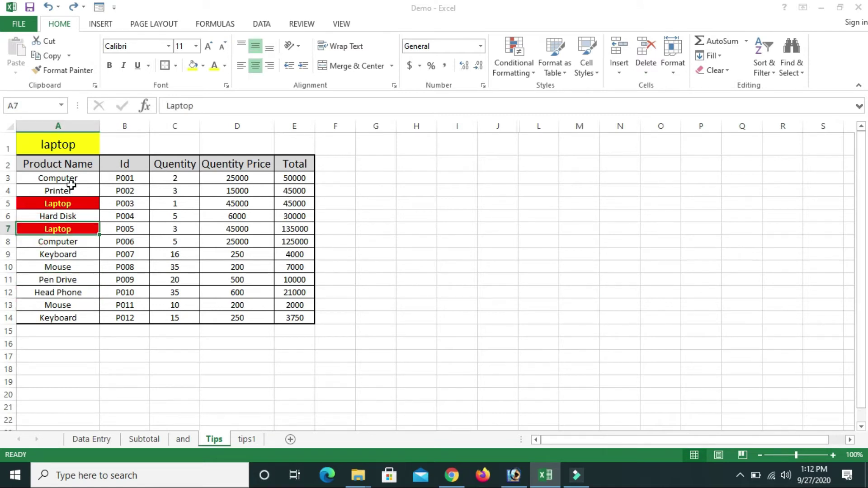
click(63, 147)
click(45, 228)
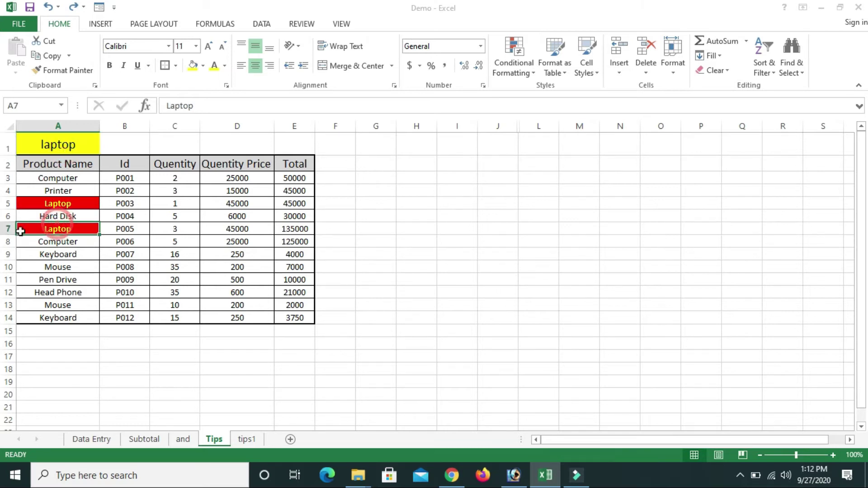
click(76, 179)
click(68, 145)
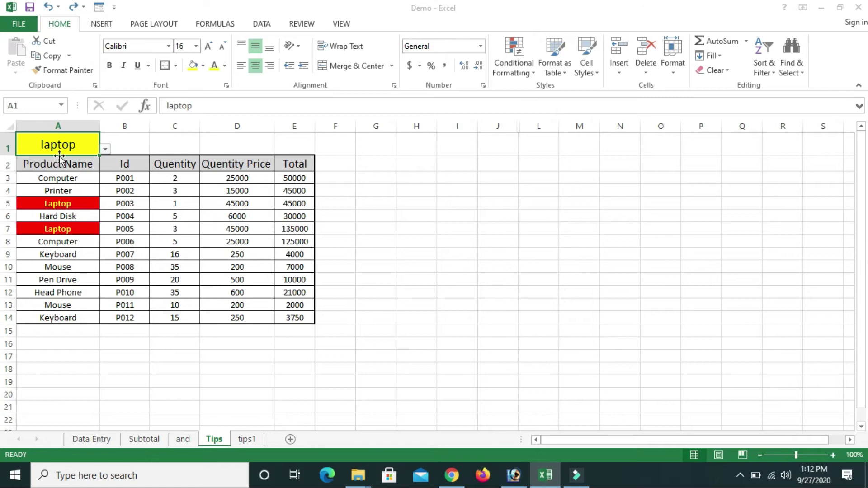
Enter keyboard as the product choice in A1
text(key)
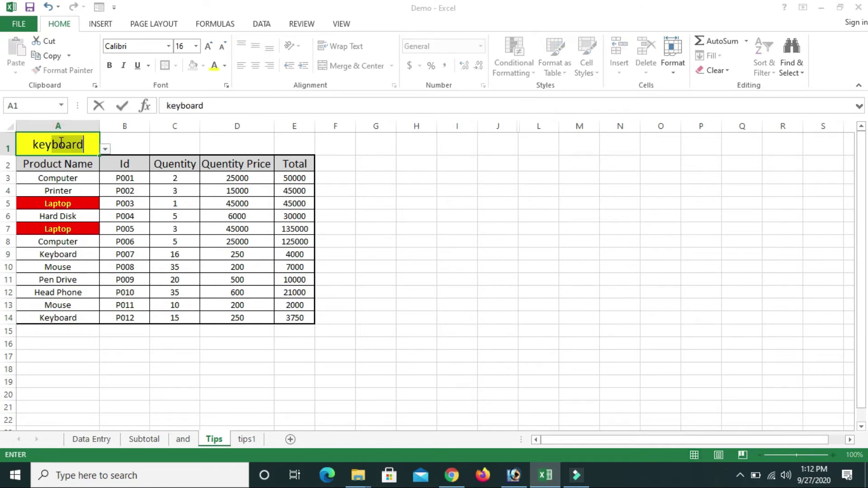
text(board)
key(Return)
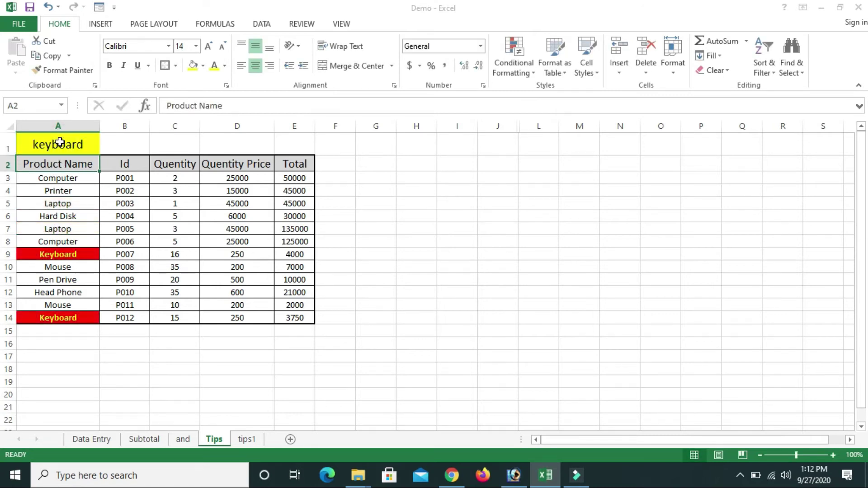
click(81, 267)
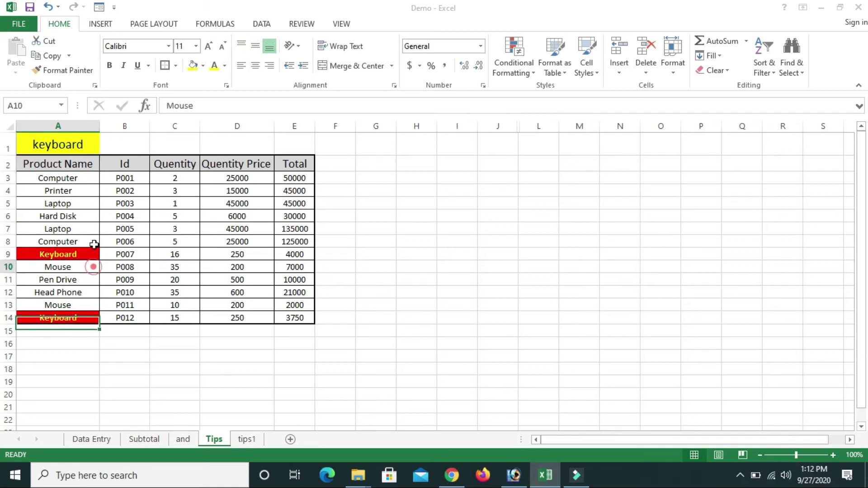
click(73, 145)
Pick Mouse, then Hard Disk, from the A1 product dropdown
click(105, 149)
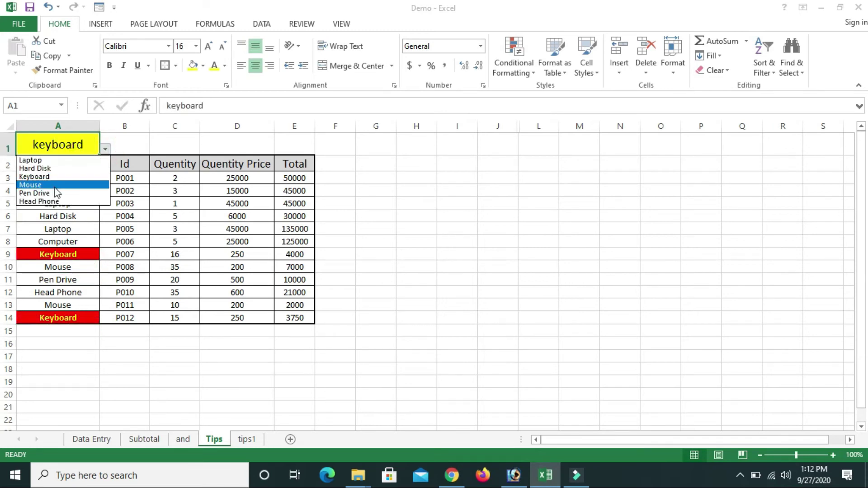
click(46, 180)
click(121, 143)
click(93, 143)
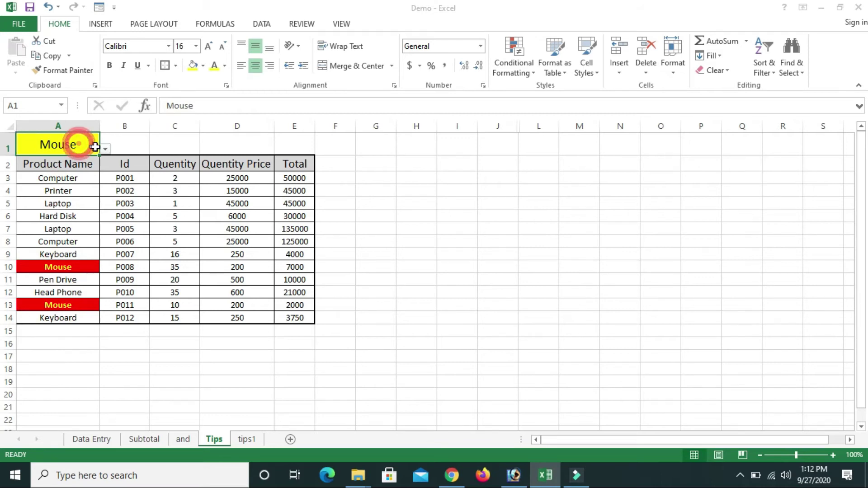
click(105, 150)
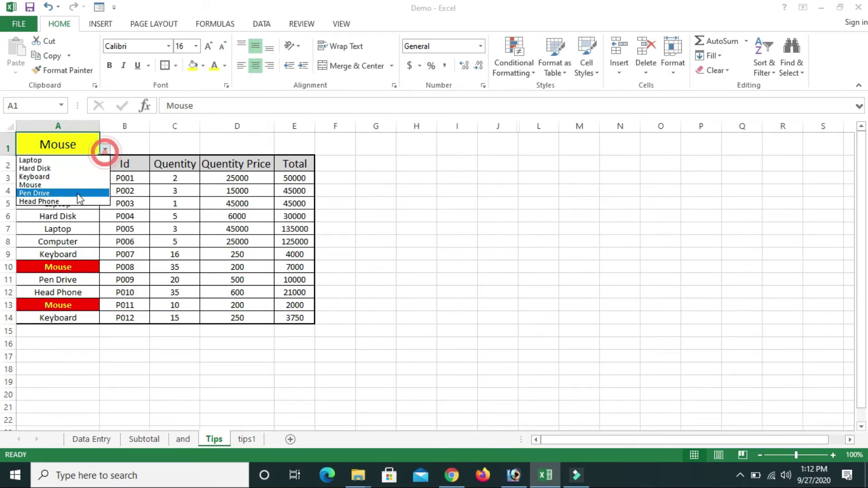
click(65, 170)
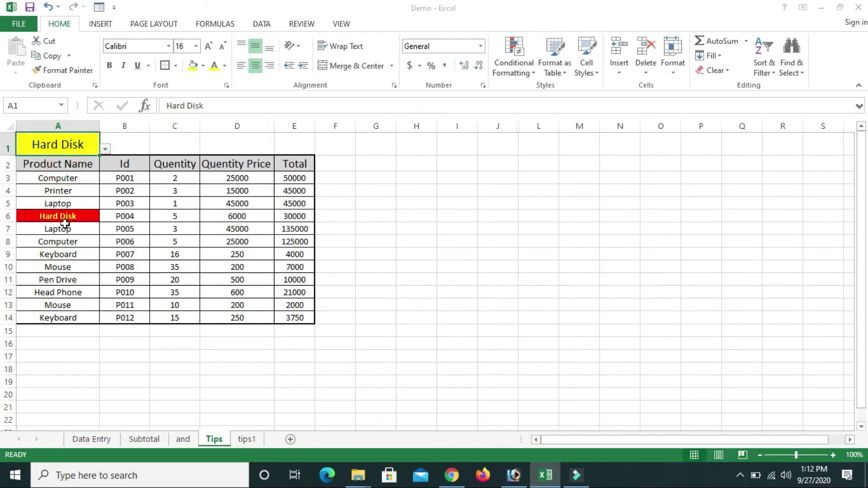
drag(58, 190, 58, 267)
click(165, 244)
click(540, 75)
click(509, 72)
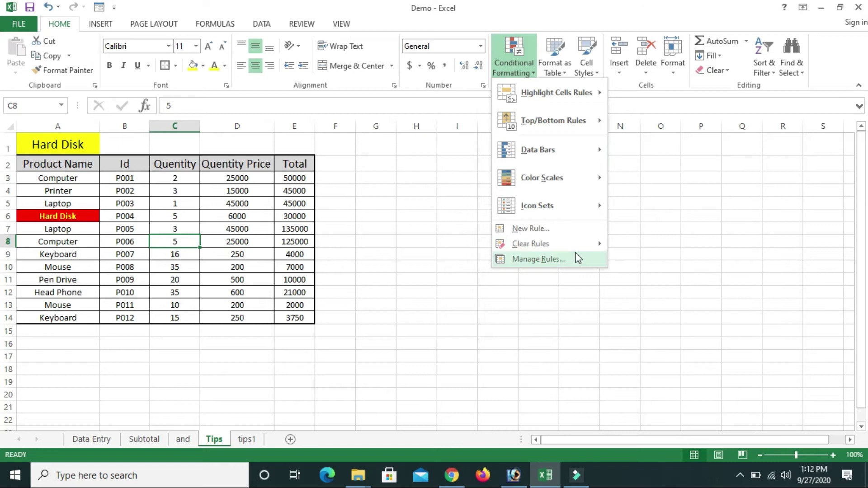
click(575, 254)
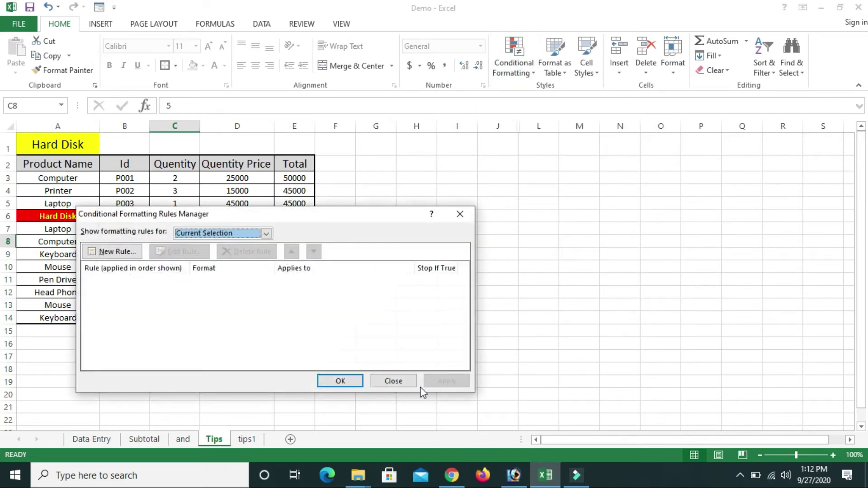
click(394, 381)
drag(68, 178, 70, 319)
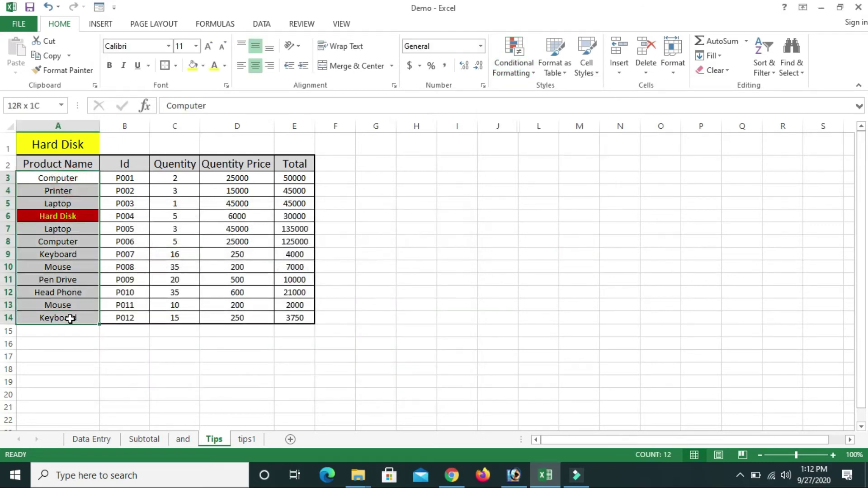
click(502, 70)
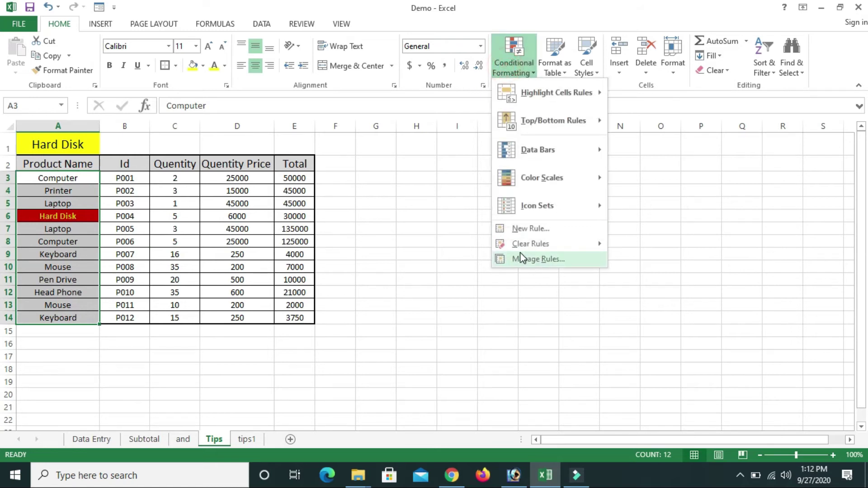
mouse_move(531, 244)
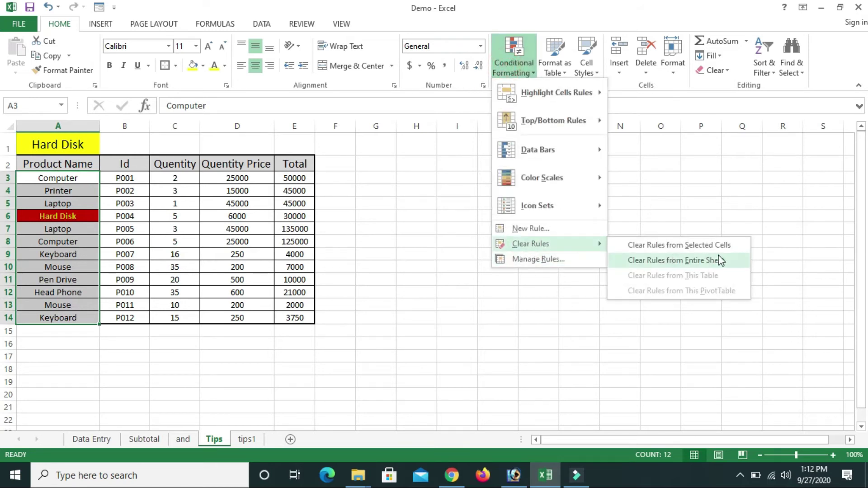
click(556, 260)
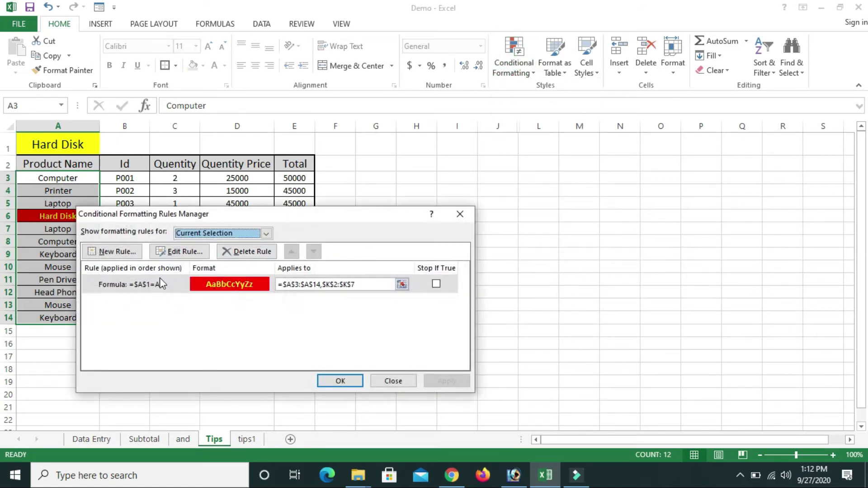
click(160, 284)
click(248, 251)
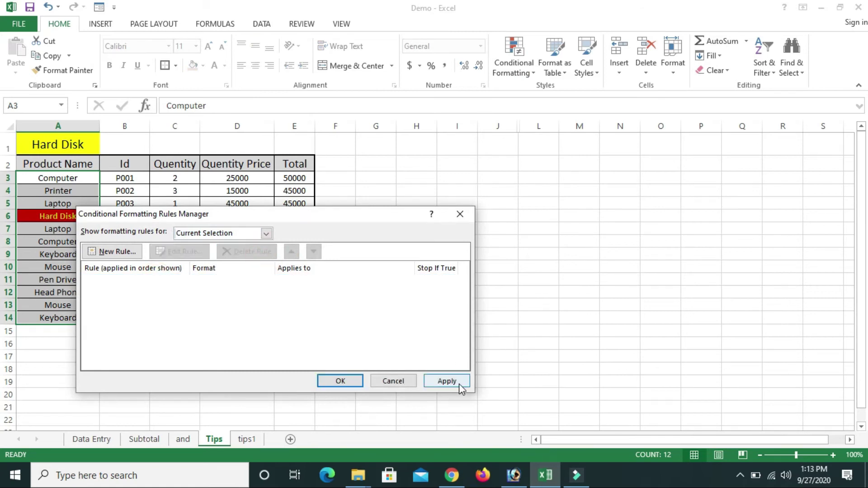
click(447, 381)
click(340, 381)
click(573, 203)
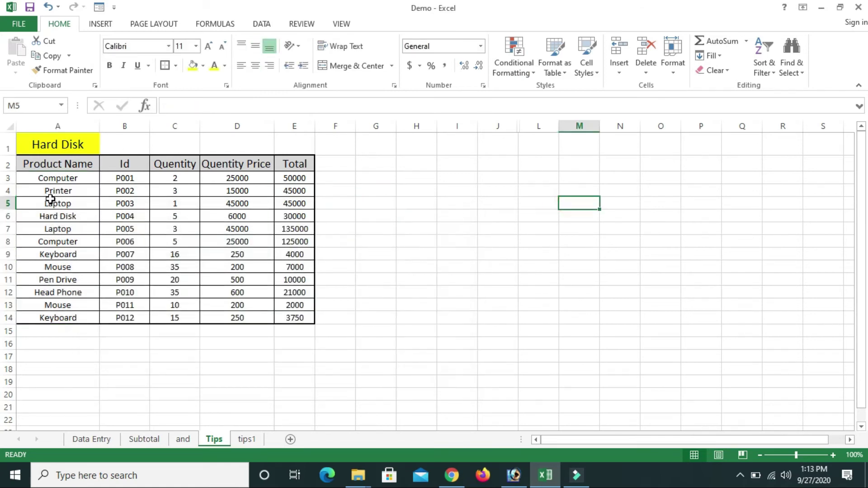
click(48, 201)
click(126, 145)
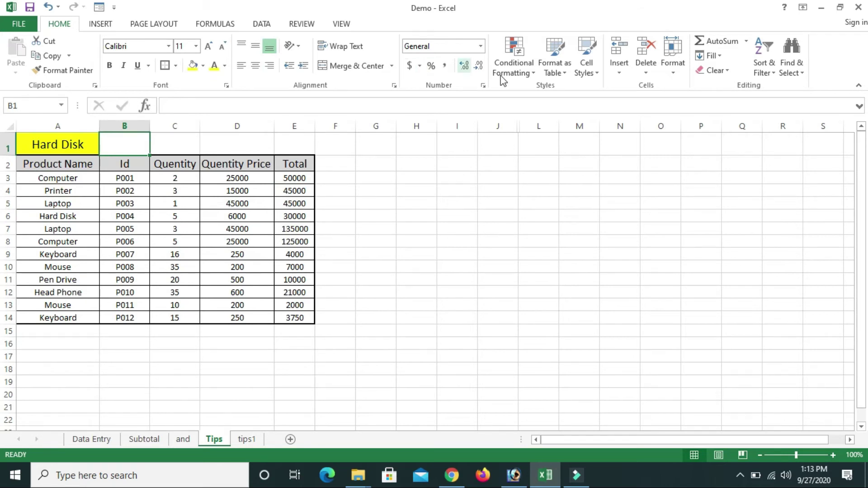
click(514, 72)
click(547, 259)
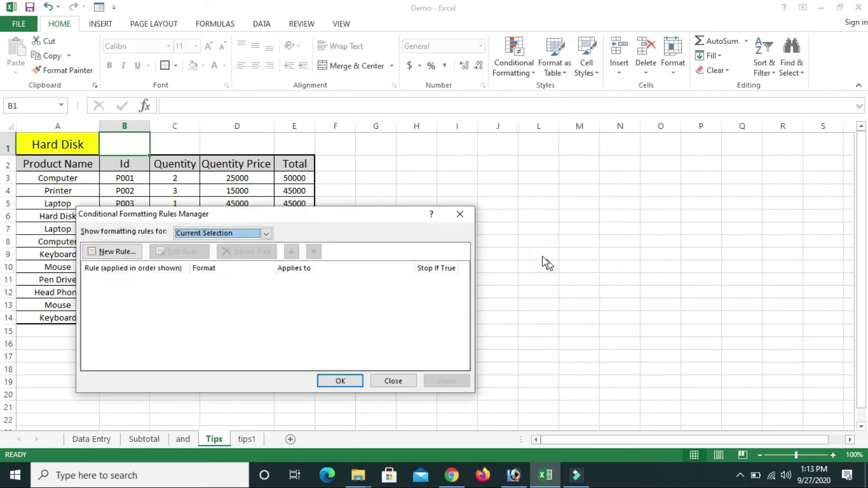
click(118, 251)
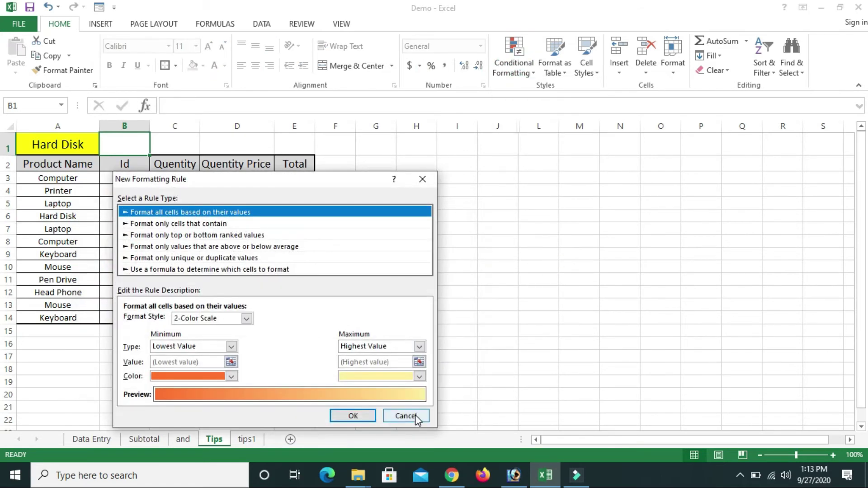
click(413, 416)
click(393, 381)
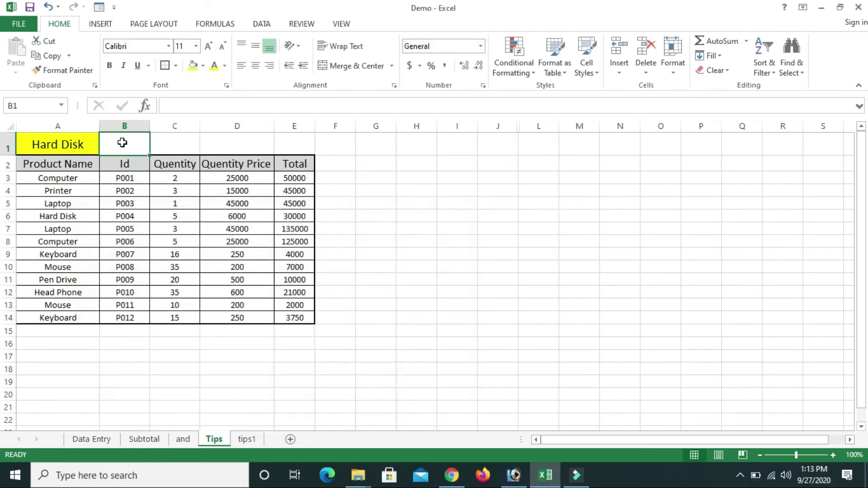
Enter =$A$1=A3 in B1, with A1 made absolute via F4, returning FALSE
text(=)
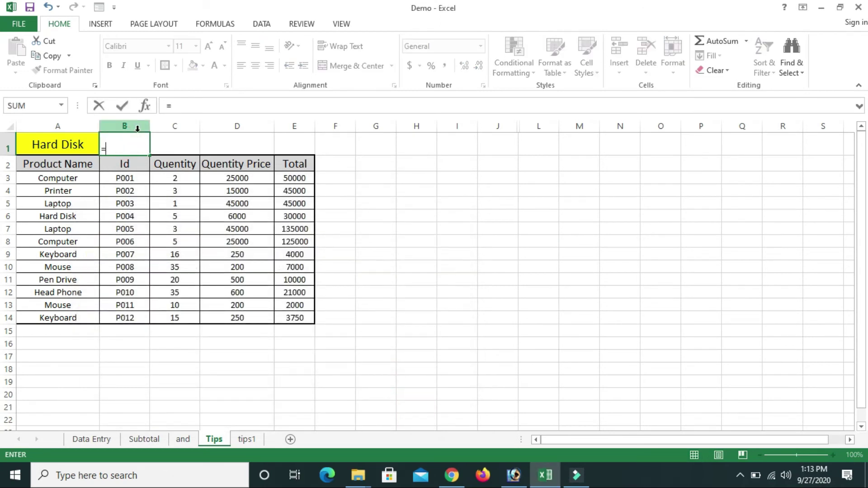
click(53, 145)
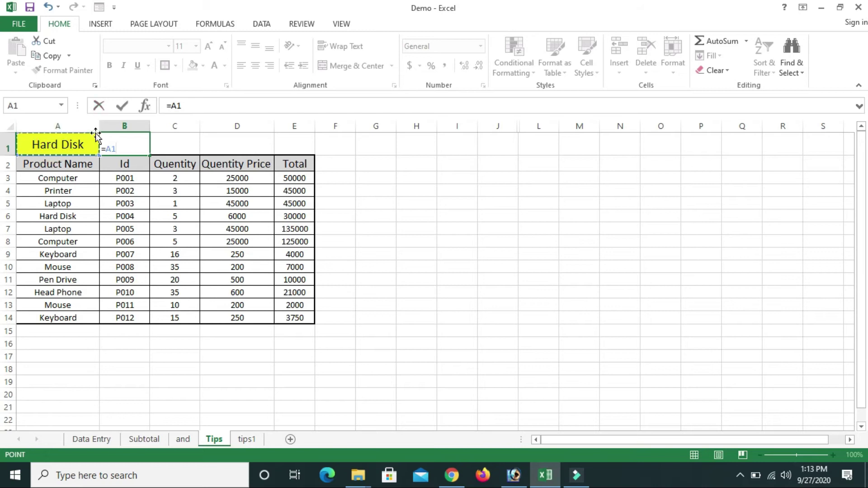
key(F4)
drag(35, 178, 60, 308)
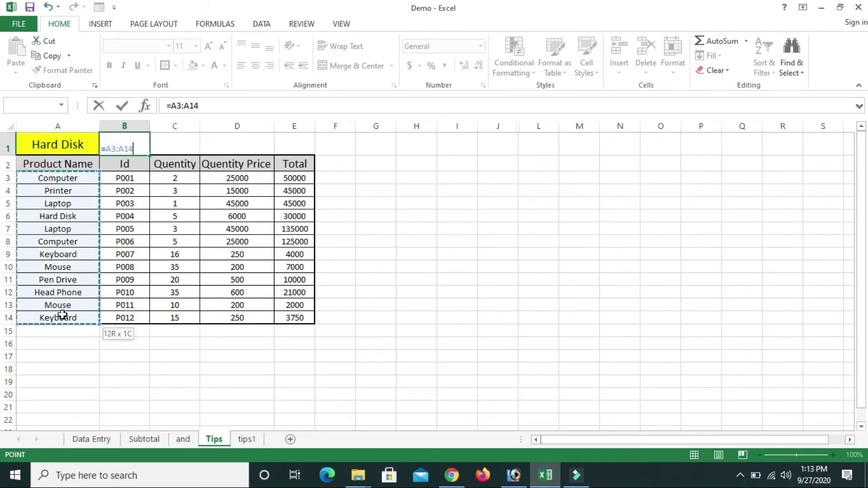
drag(60, 308, 54, 177)
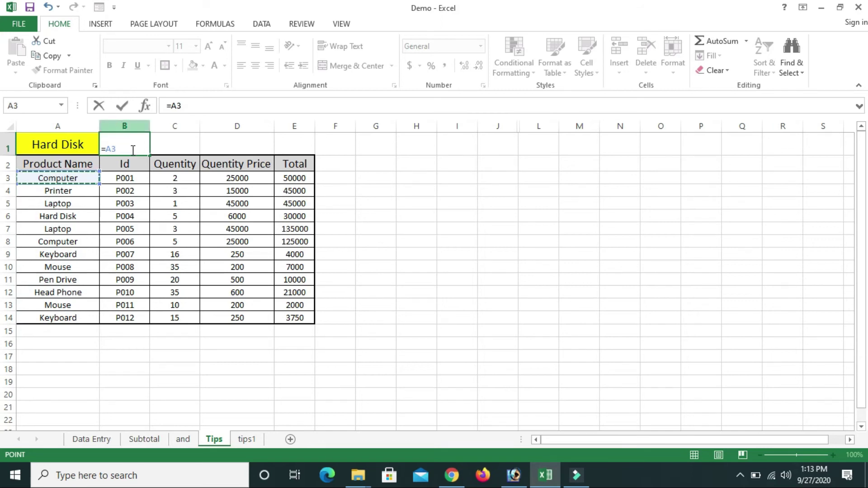
double_click(119, 148)
click(65, 146)
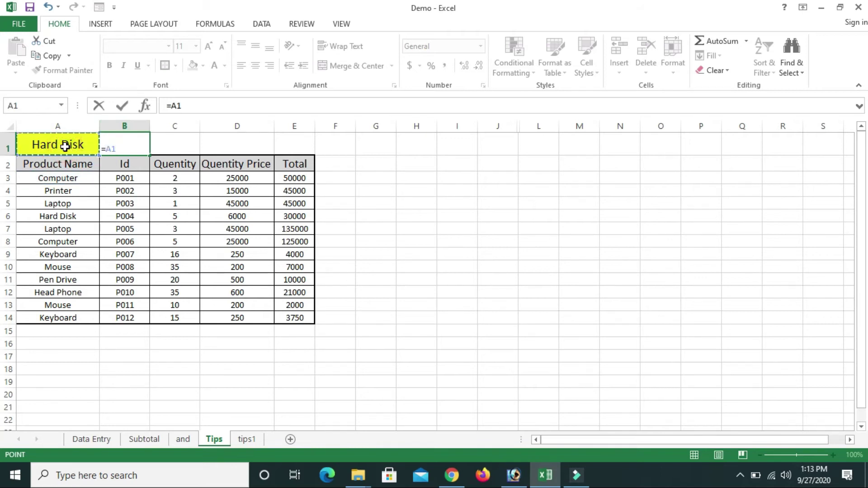
key(F4)
text($A$1=)
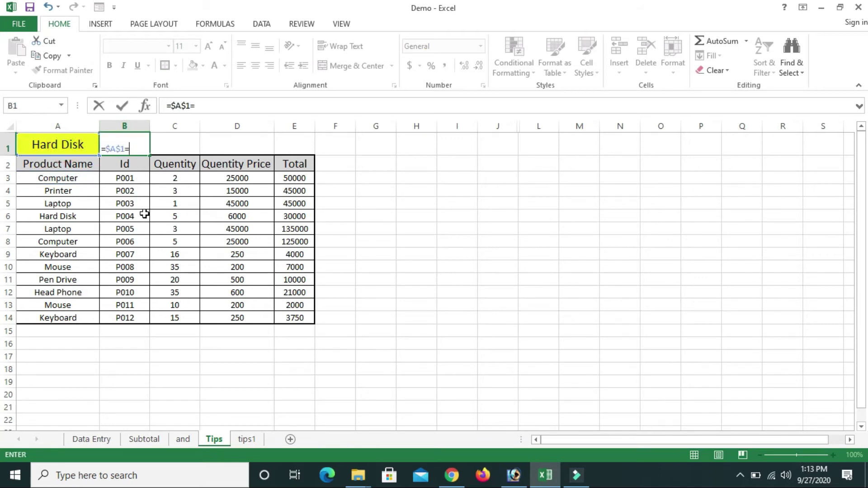
click(65, 180)
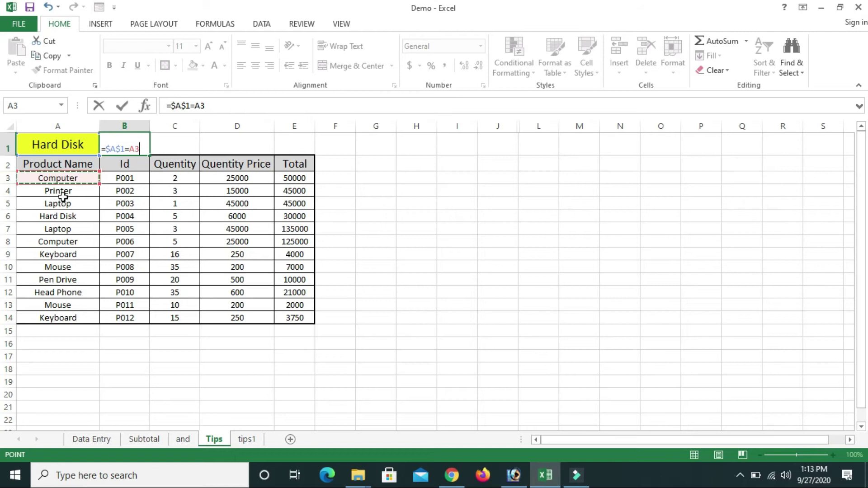
key(Return)
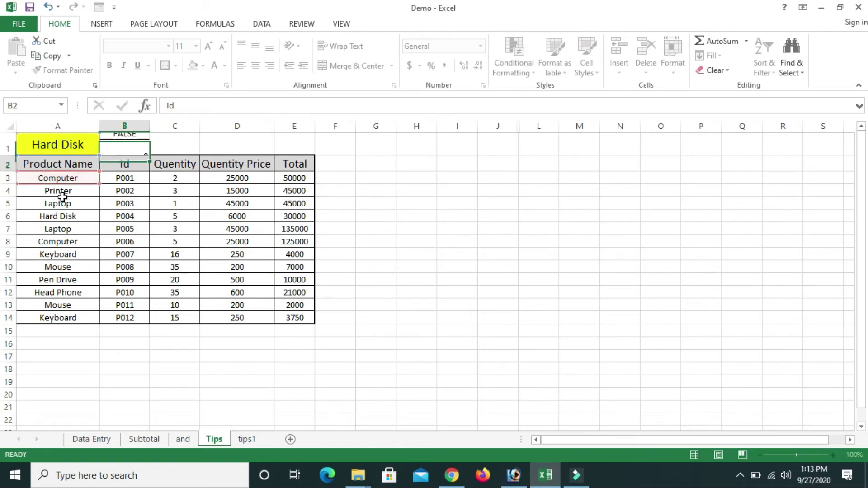
click(144, 218)
Unhide column K by selecting columns J:N and choosing Unhide
click(128, 145)
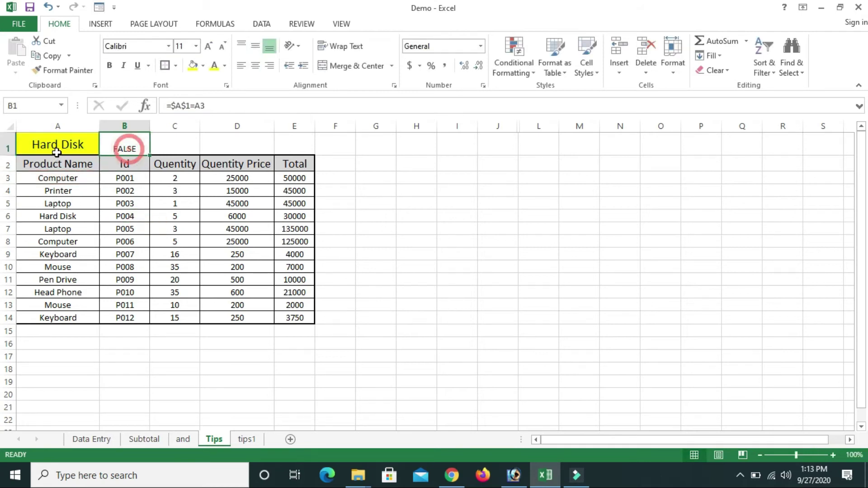
click(64, 146)
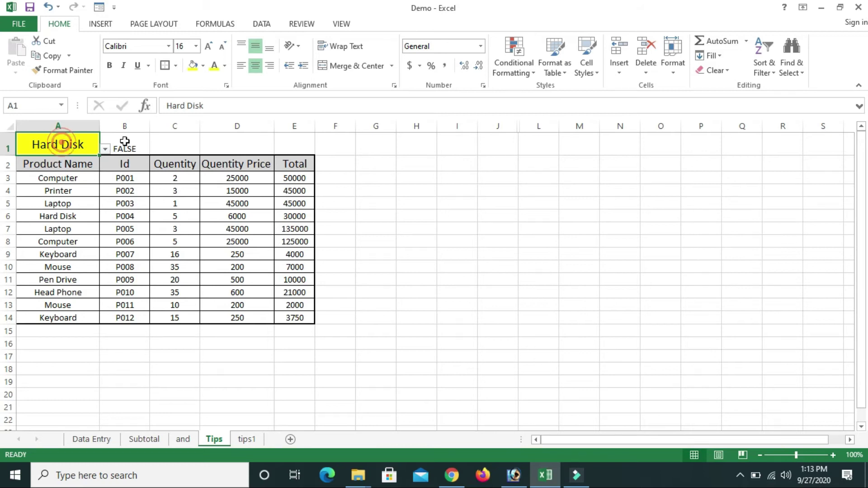
click(556, 122)
drag(499, 125, 586, 121)
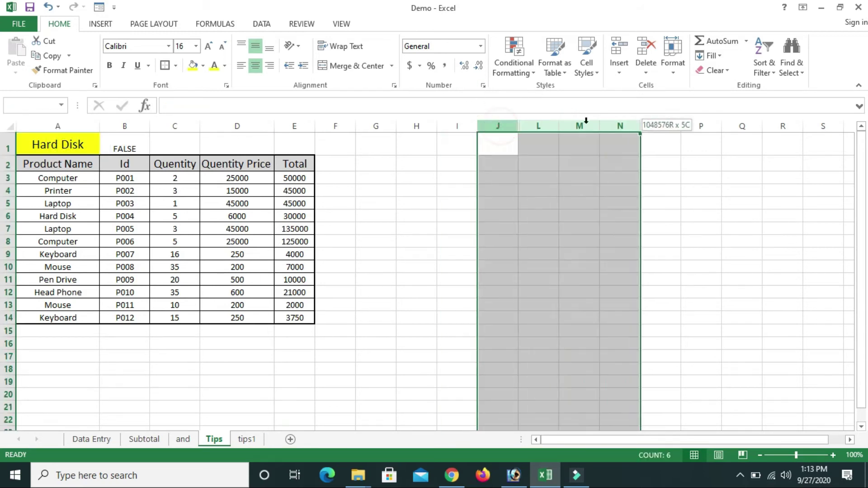
right_click(547, 121)
click(604, 304)
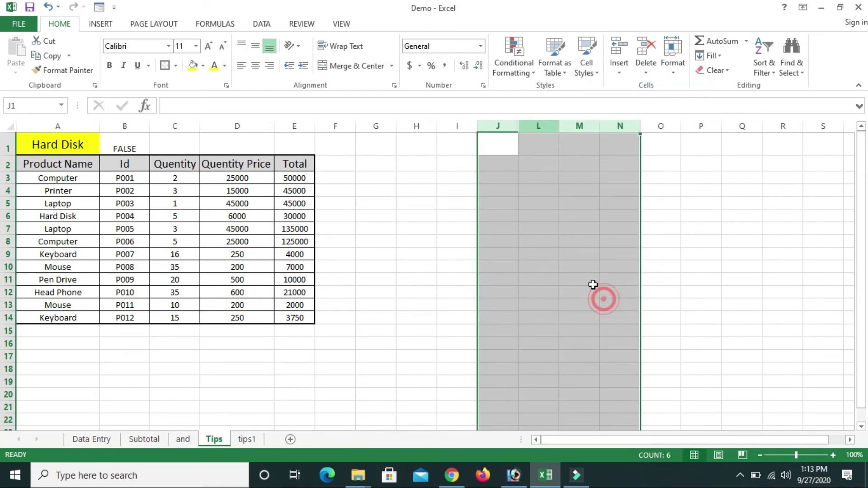
click(590, 267)
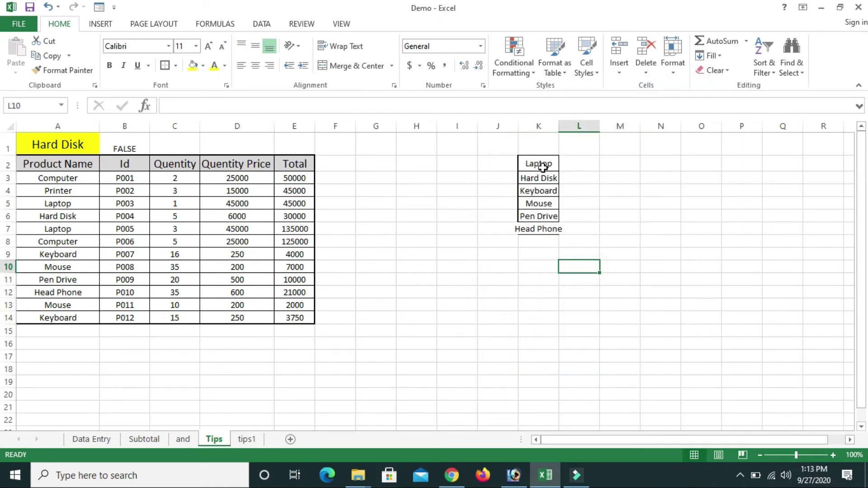
Add Computer to K1 at the top of the product list K1:K7
click(539, 152)
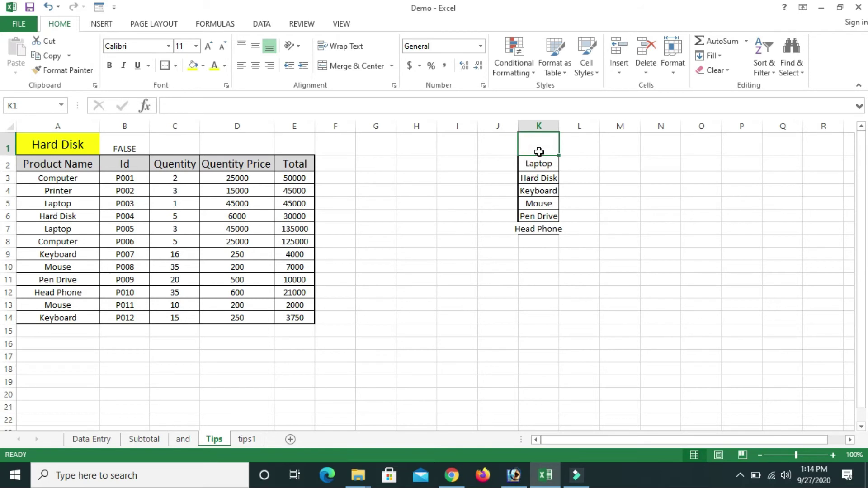
text(Computer)
key(Return)
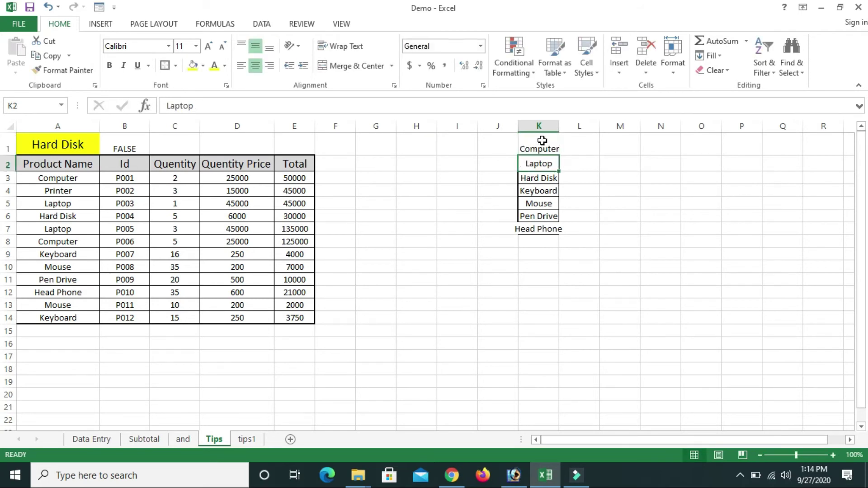
drag(539, 152, 538, 228)
Review the Data Validation settings for the product list, then cancel
click(260, 24)
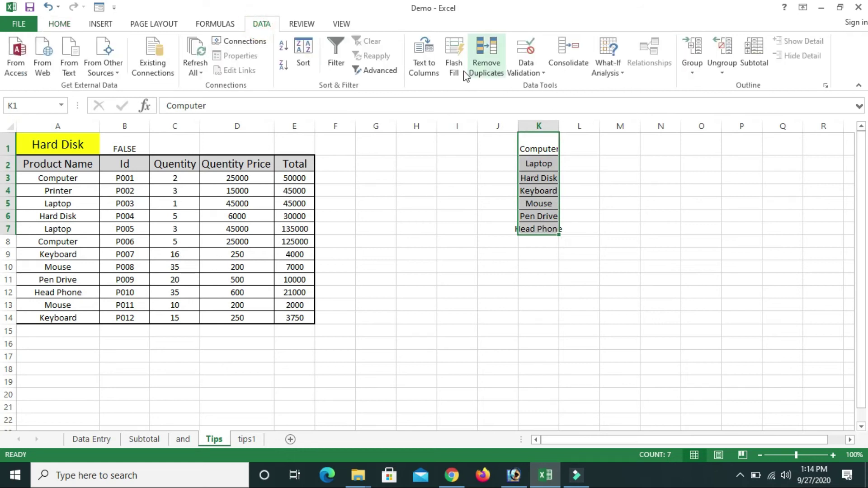
click(544, 74)
click(548, 86)
click(237, 246)
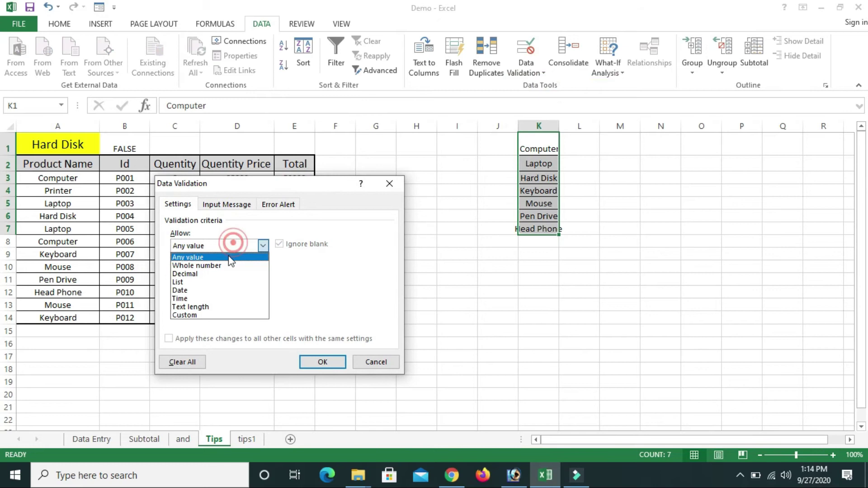
click(376, 362)
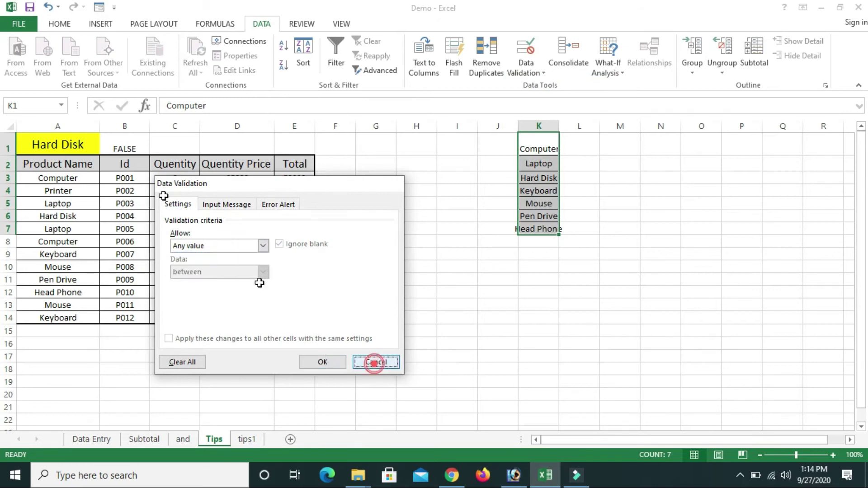
Choose Computer from the A1 dropdown so B1's test returns TRUE
click(62, 144)
click(80, 144)
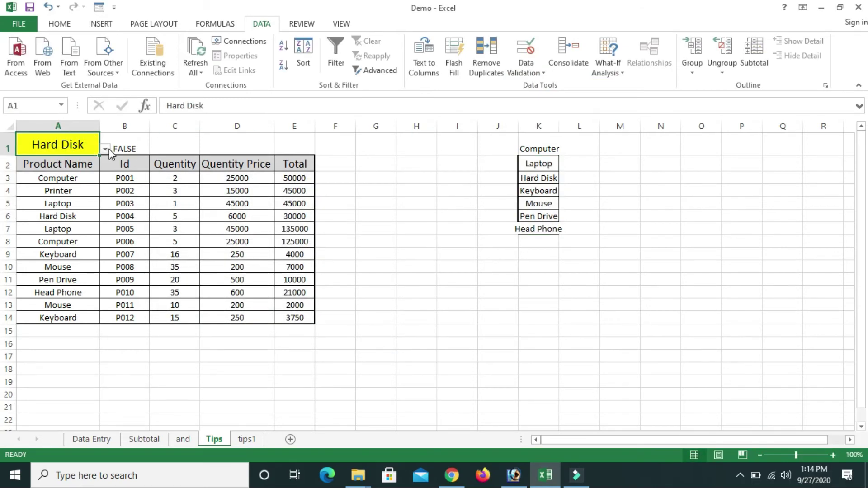
click(105, 149)
click(59, 161)
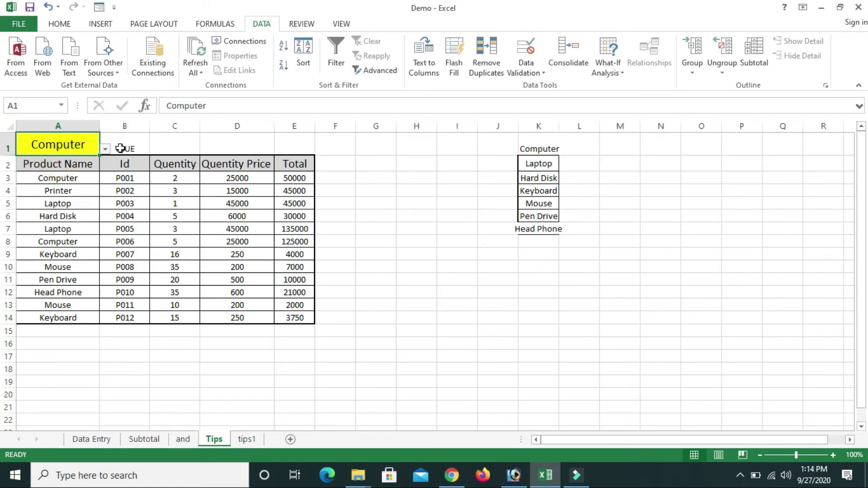
click(120, 147)
click(278, 165)
click(131, 149)
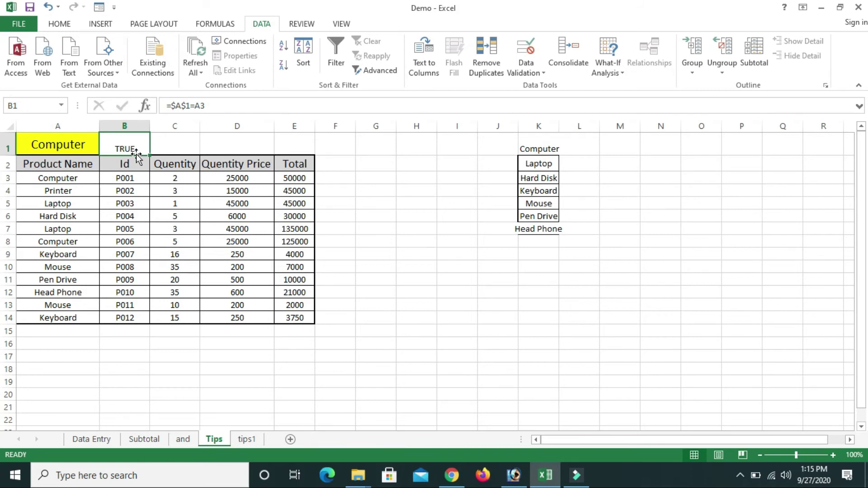
Select the =$A$1=A3 formula text in B1's formula bar, leaving it unchanged
click(266, 106)
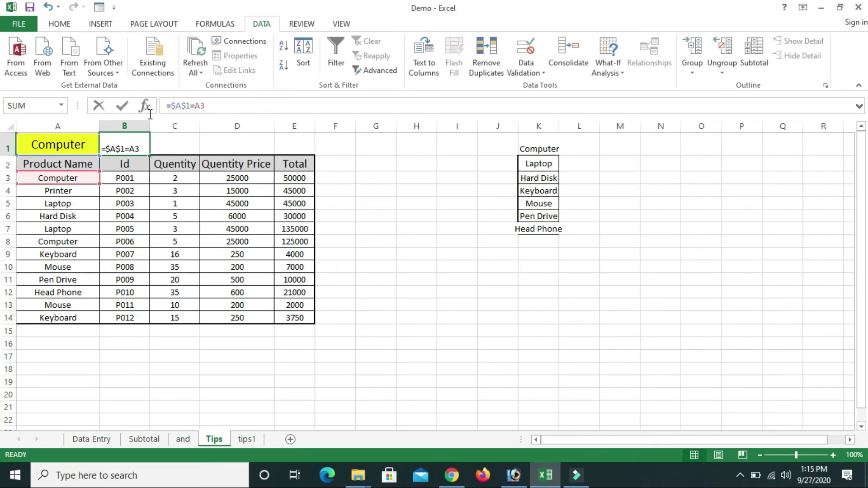
drag(205, 106, 161, 93)
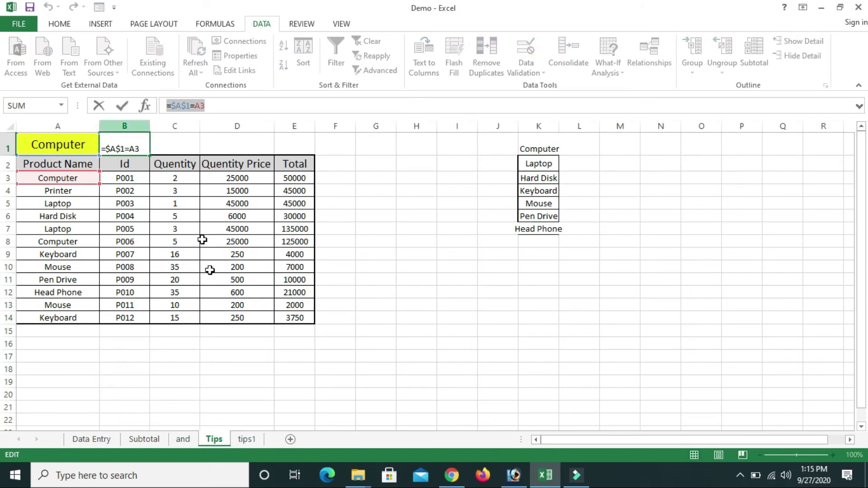
key(Escape)
Select product names A3:A14 and start a new conditional formatting rule
drag(64, 176, 79, 322)
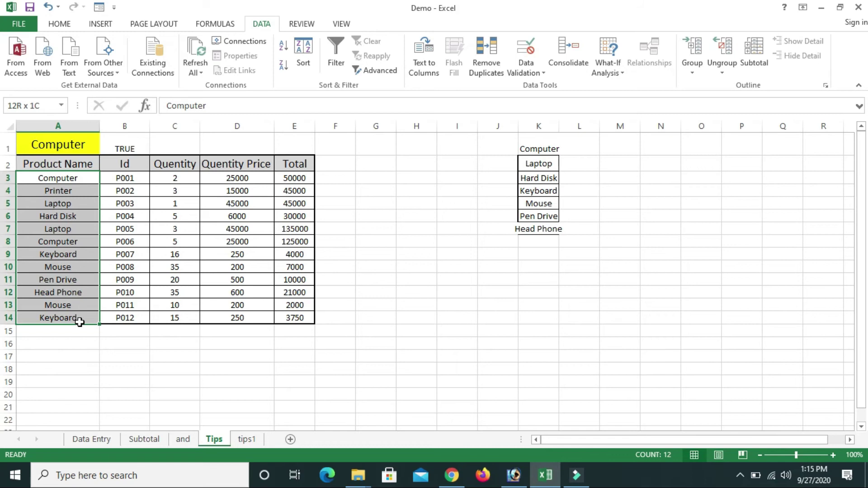
drag(79, 322, 82, 324)
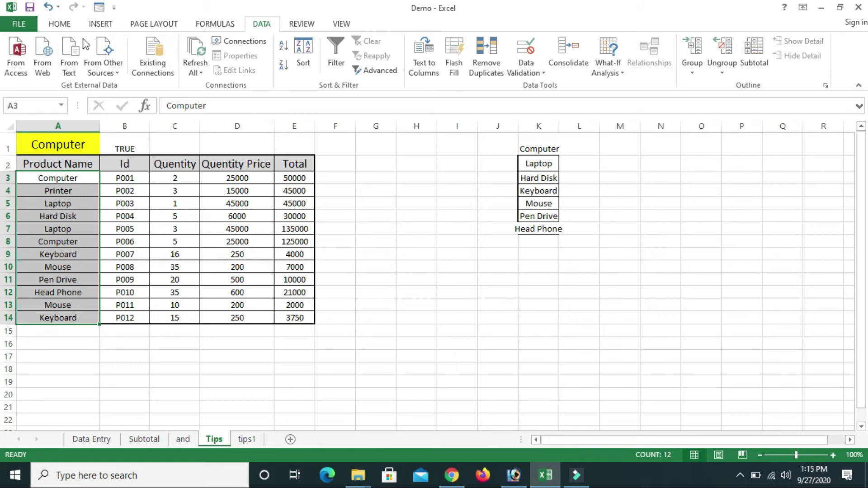
click(60, 24)
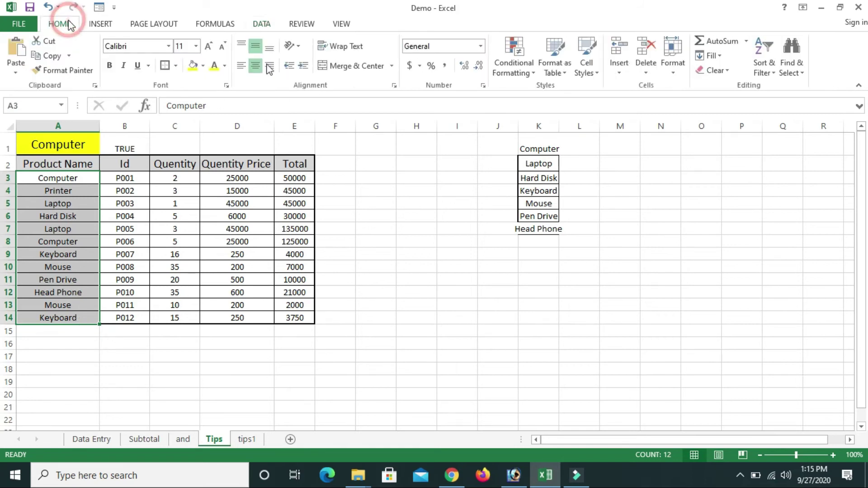
click(515, 75)
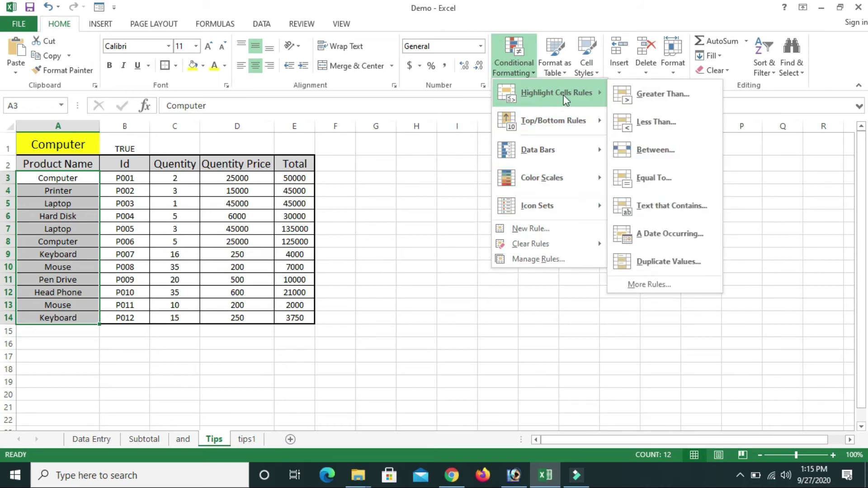
click(674, 283)
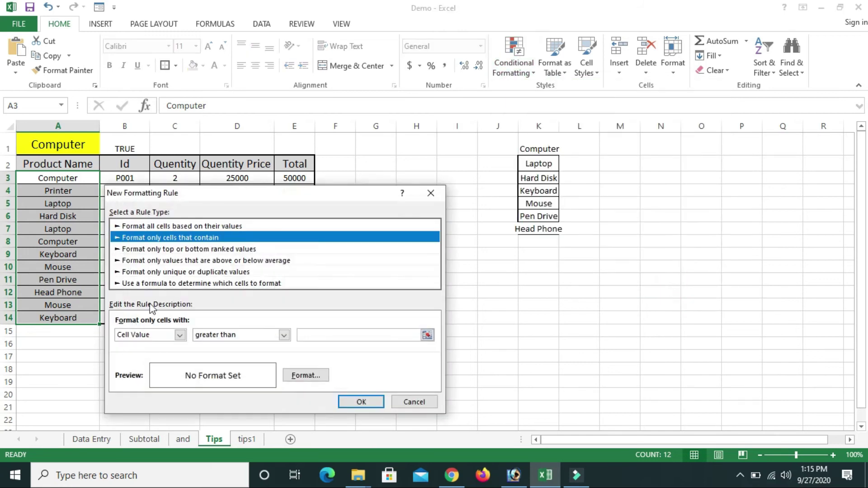
Use a formula-based rule with the condition =$A$1=A3
click(164, 284)
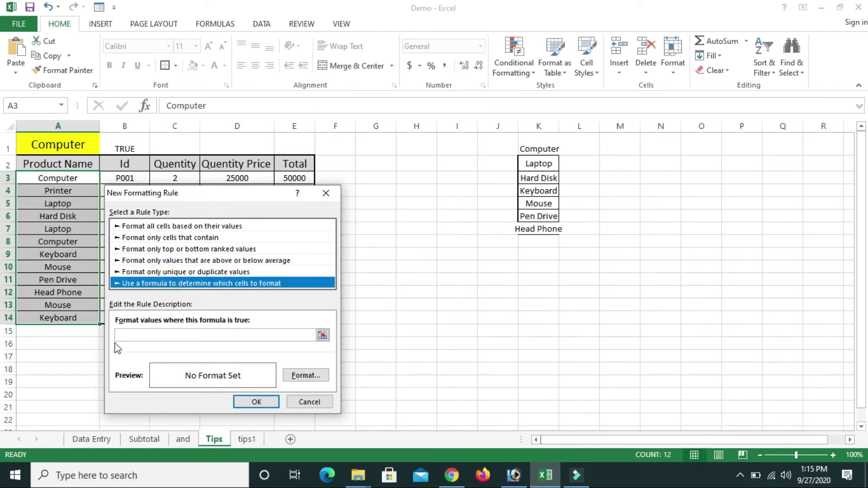
click(141, 335)
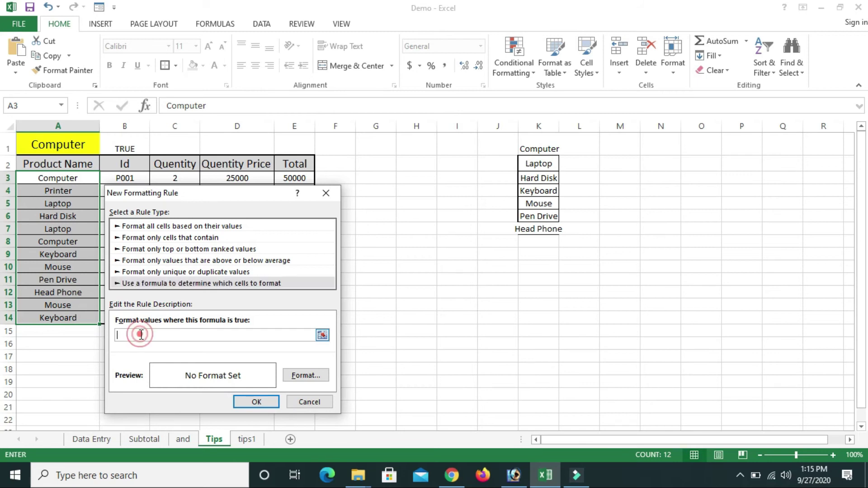
text(=$A$1=A3)
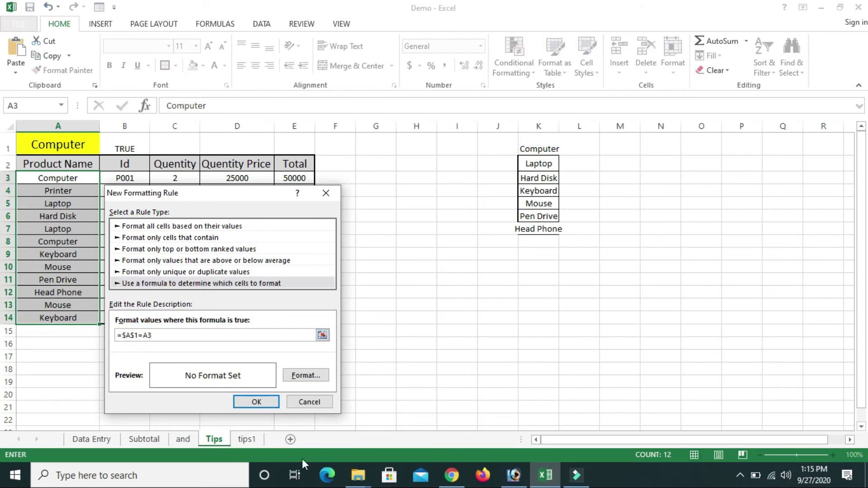
click(306, 375)
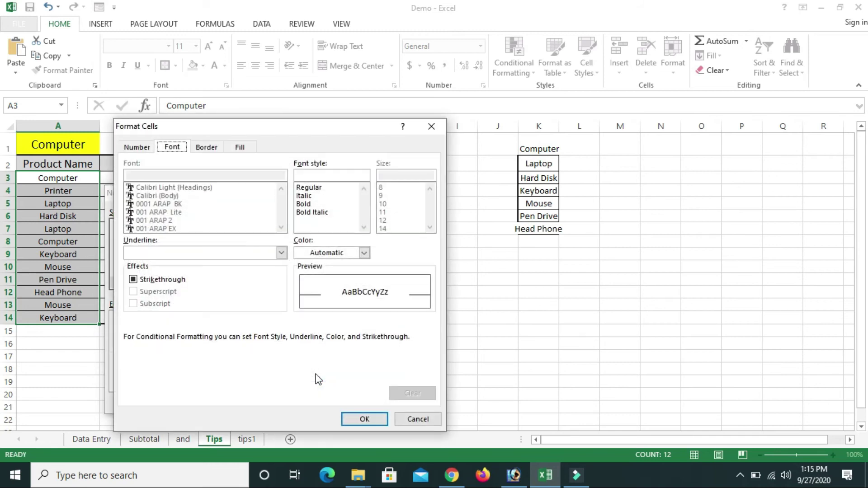
Format matching cells with red fill and bold yellow text, and apply the rule
click(243, 149)
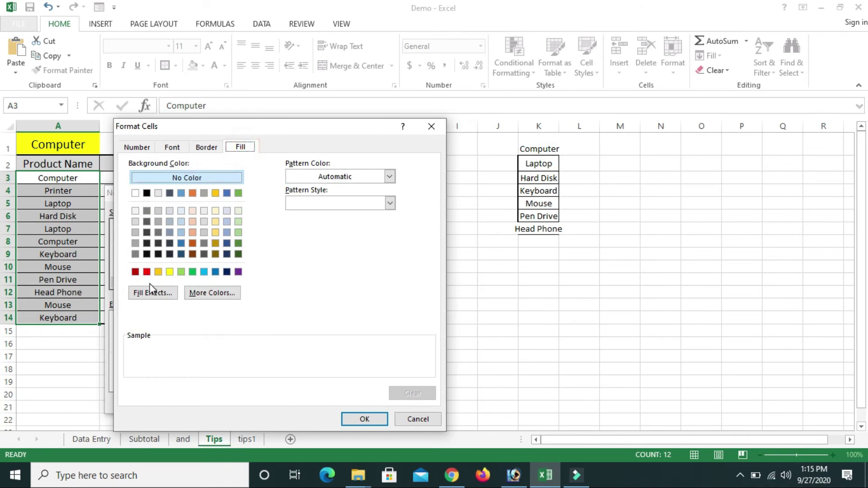
click(147, 272)
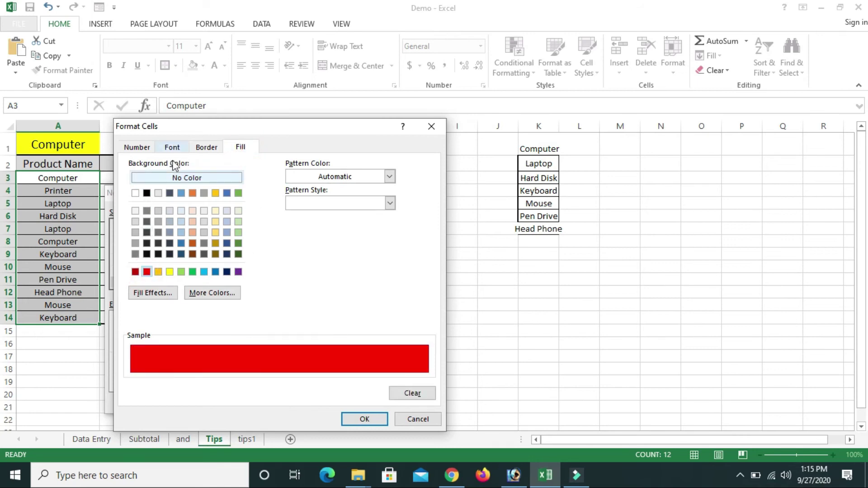
click(171, 147)
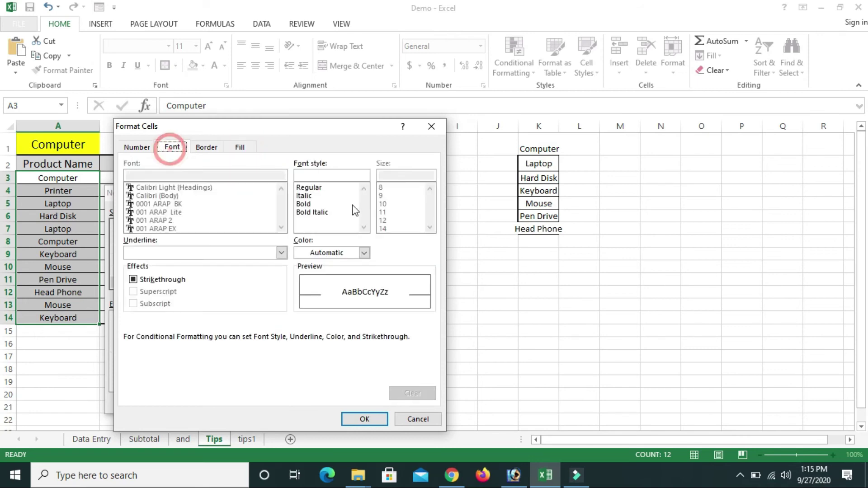
click(364, 252)
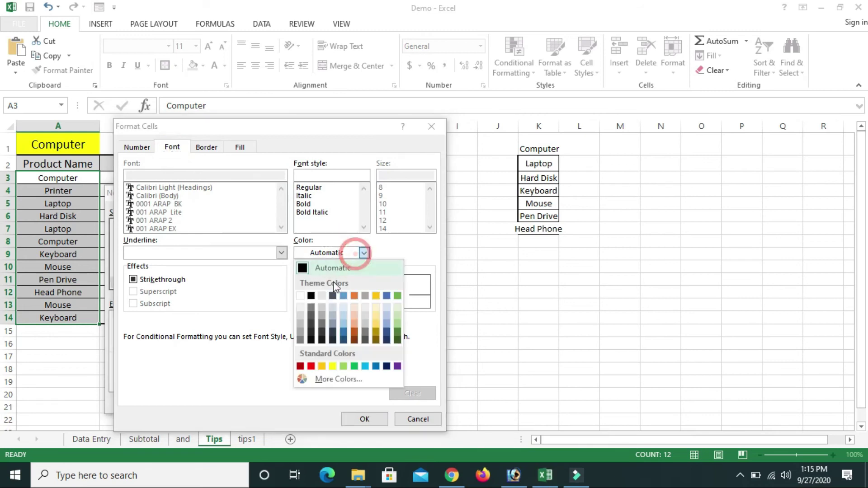
click(333, 366)
click(304, 205)
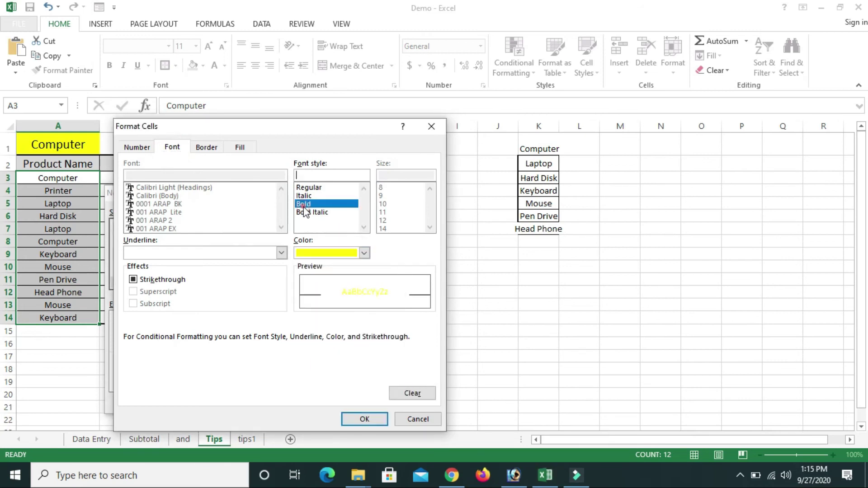
click(207, 147)
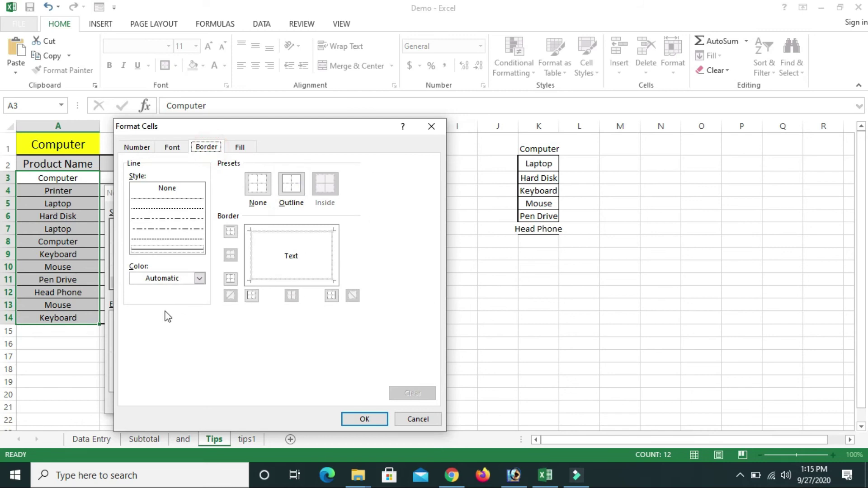
click(366, 421)
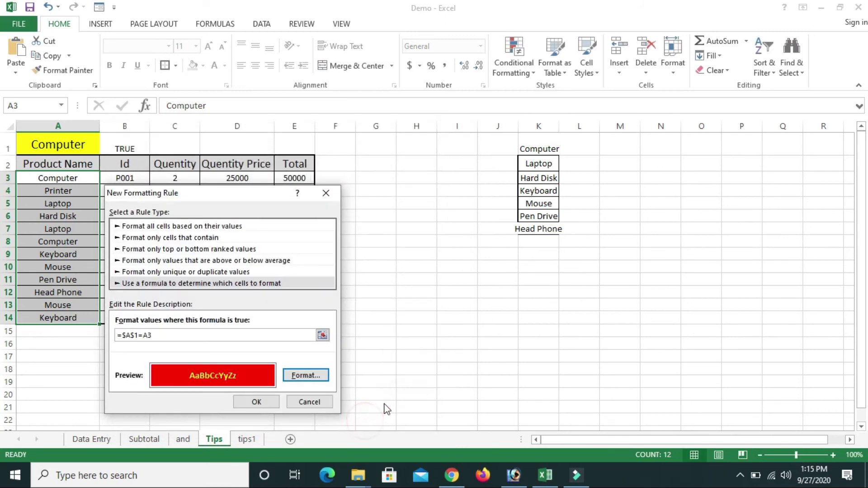
click(257, 402)
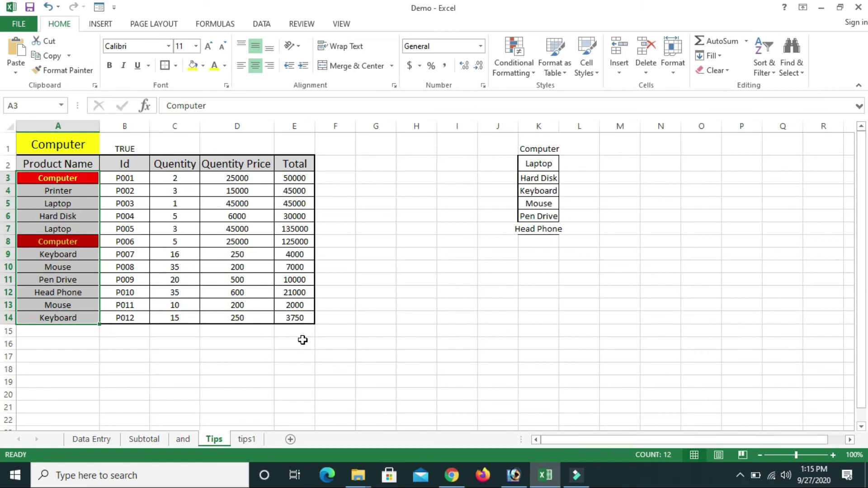
Pick Laptop in A1 and check which Laptop cells turn red
click(305, 254)
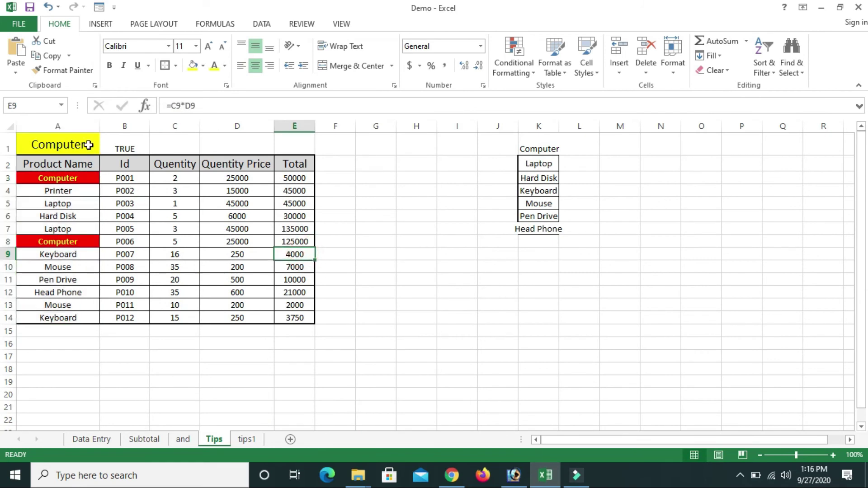
click(87, 144)
click(105, 149)
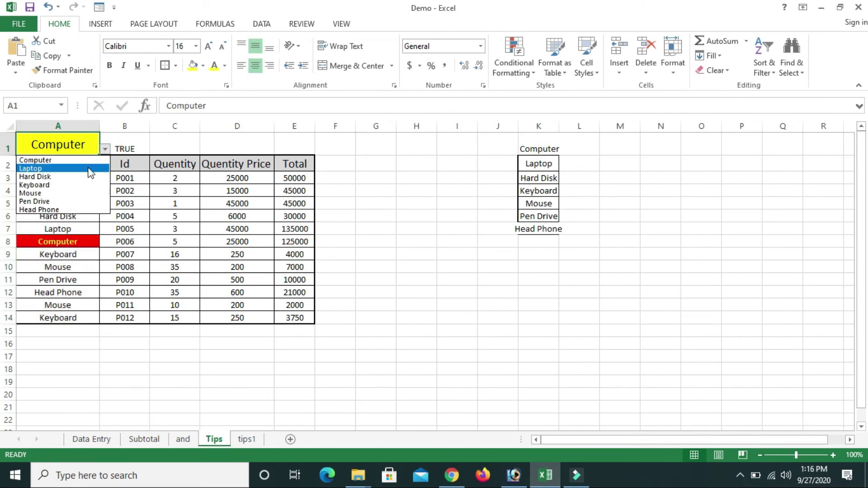
click(89, 169)
click(75, 280)
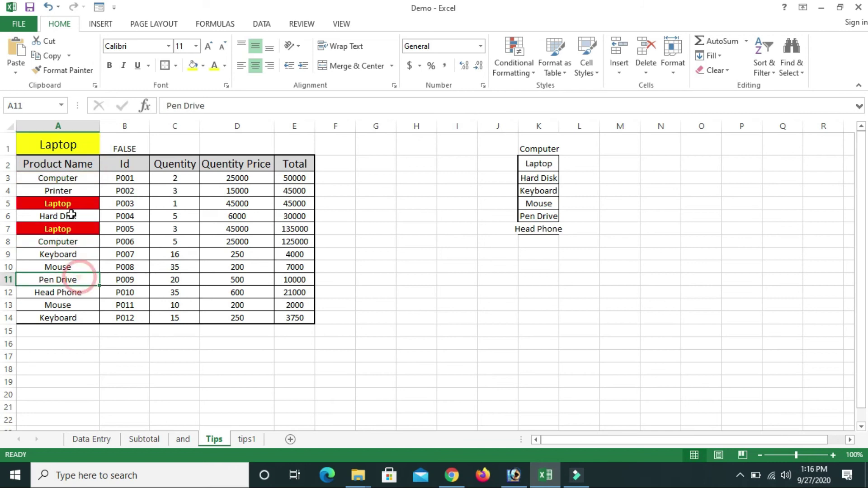
click(58, 229)
click(237, 266)
click(67, 268)
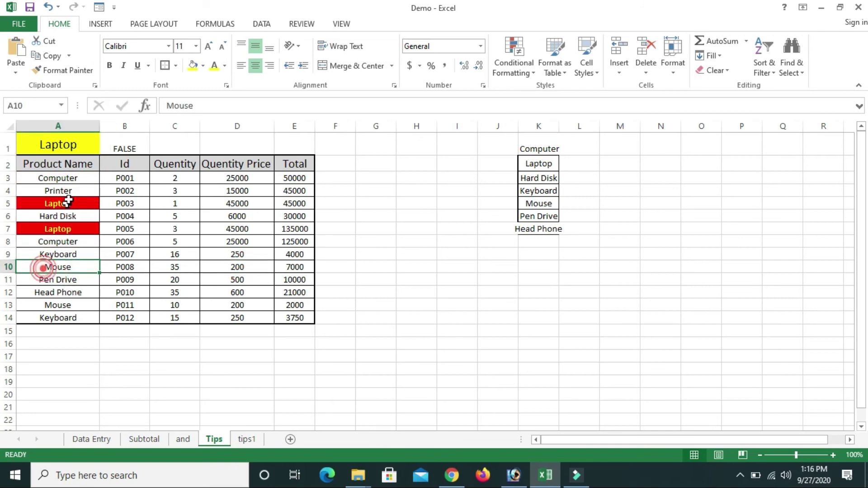
click(72, 203)
click(81, 228)
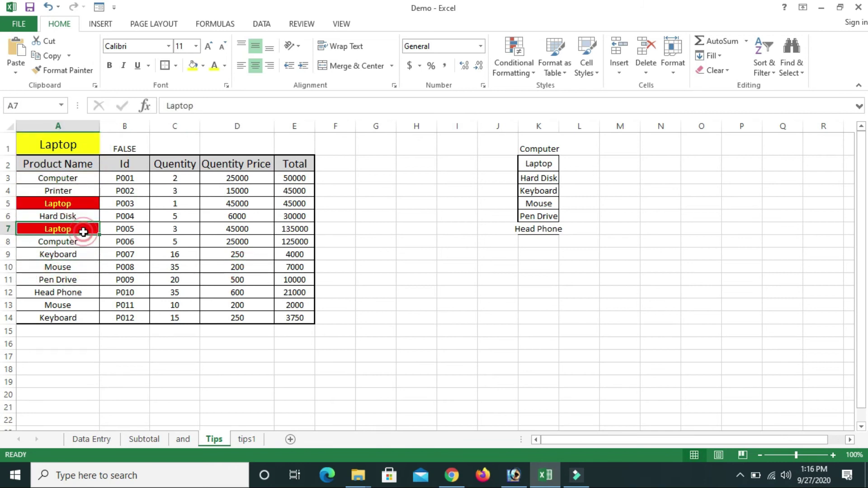
Switch A1 to Head Phone and inspect the highlighted Head Phone cell
click(82, 146)
click(105, 148)
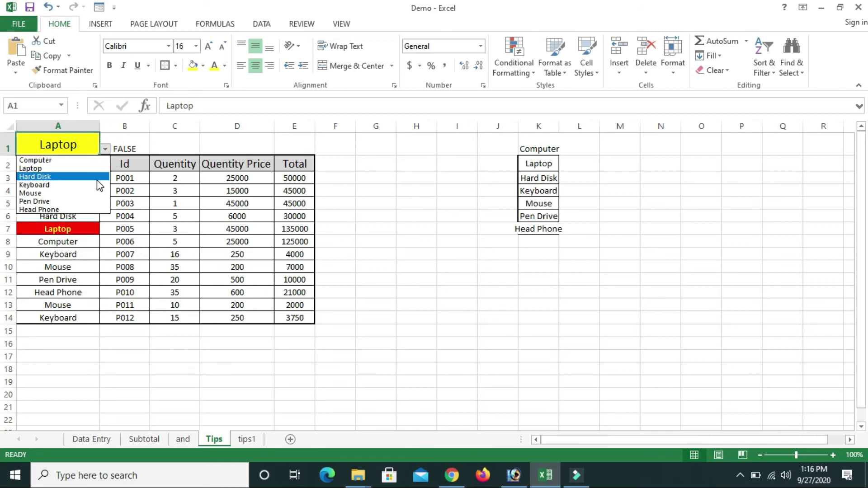
click(58, 210)
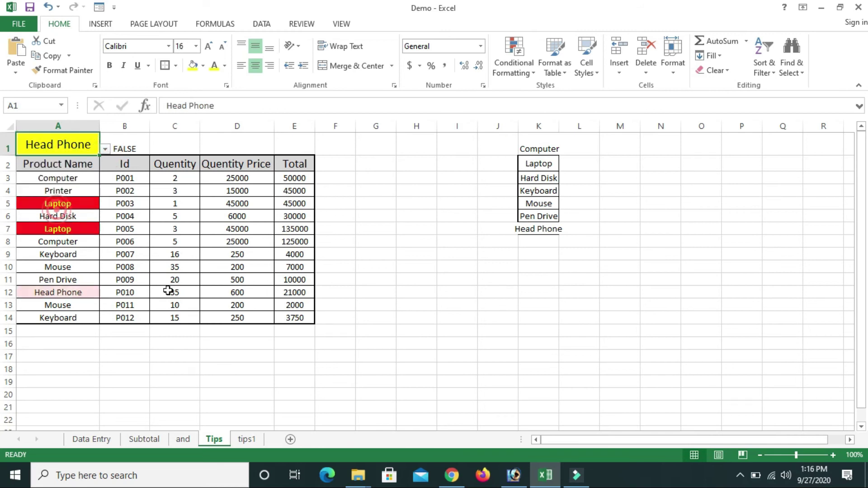
click(303, 281)
click(68, 303)
click(68, 292)
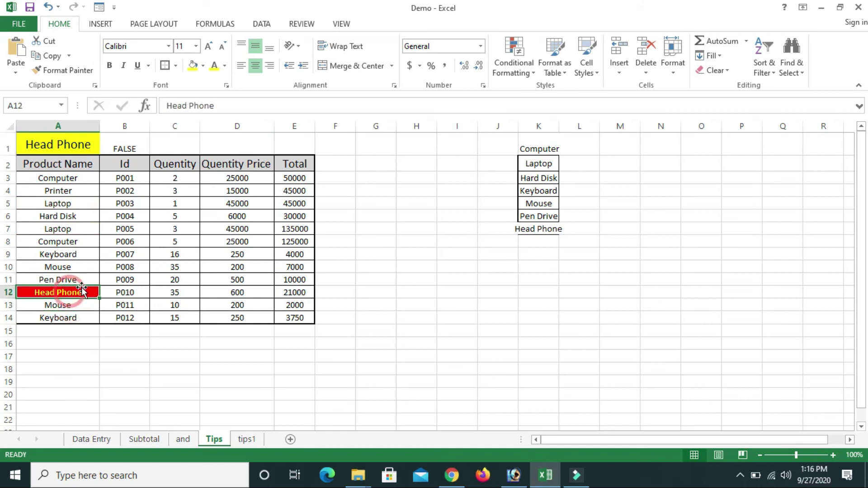
drag(73, 185, 87, 317)
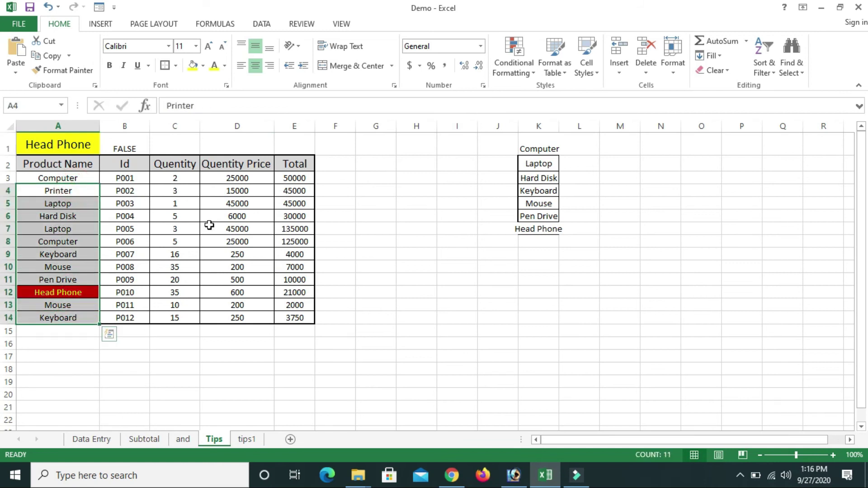
click(68, 216)
click(77, 144)
click(86, 200)
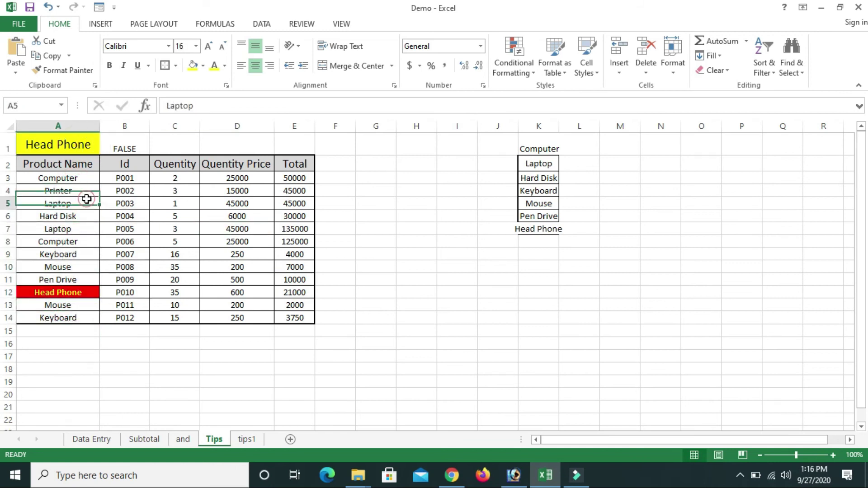
Select the Computer row across the table, then select B1's test formula
mouse_move(73, 177)
mouse_down()
mouse_move(174, 167)
mouse_move(302, 178)
mouse_up()
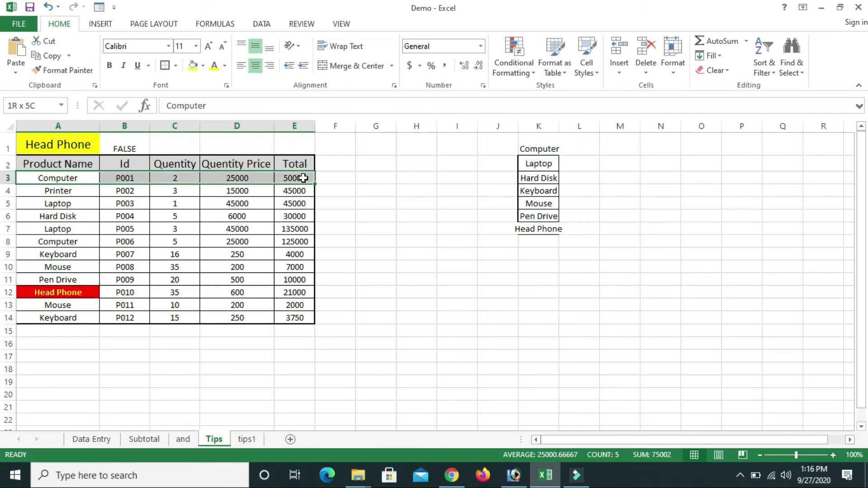
click(176, 369)
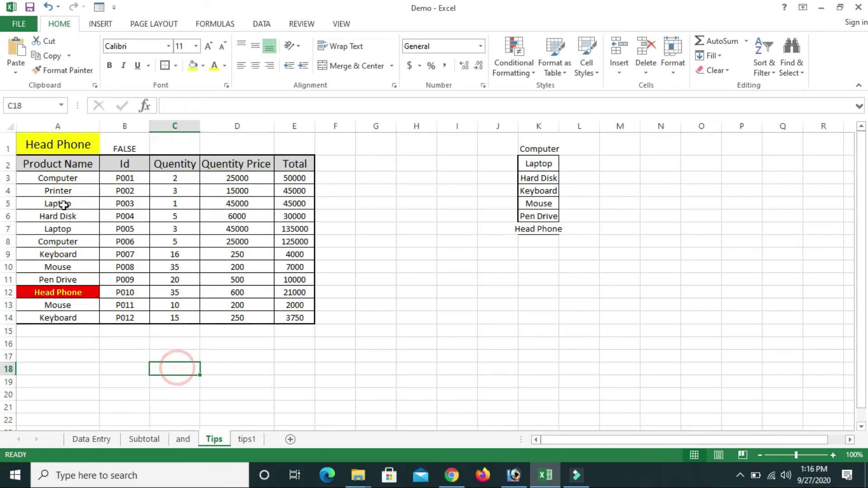
mouse_move(43, 178)
mouse_down()
mouse_move(277, 163)
mouse_move(349, 182)
mouse_up()
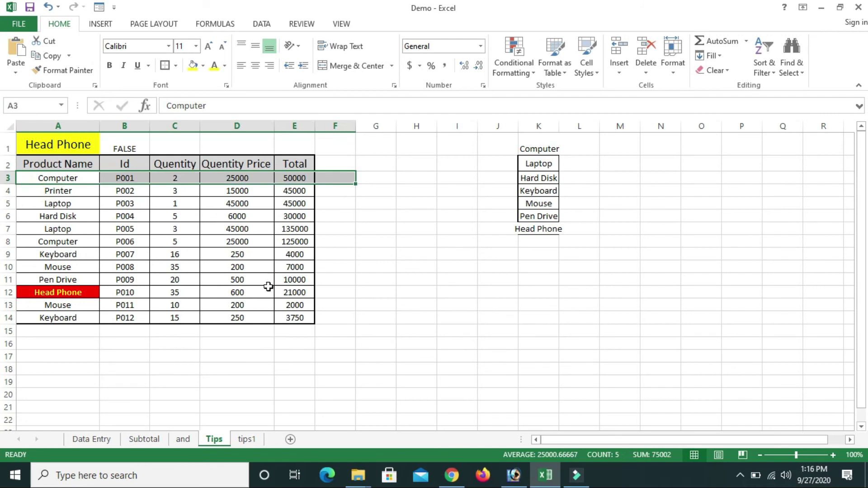
click(227, 331)
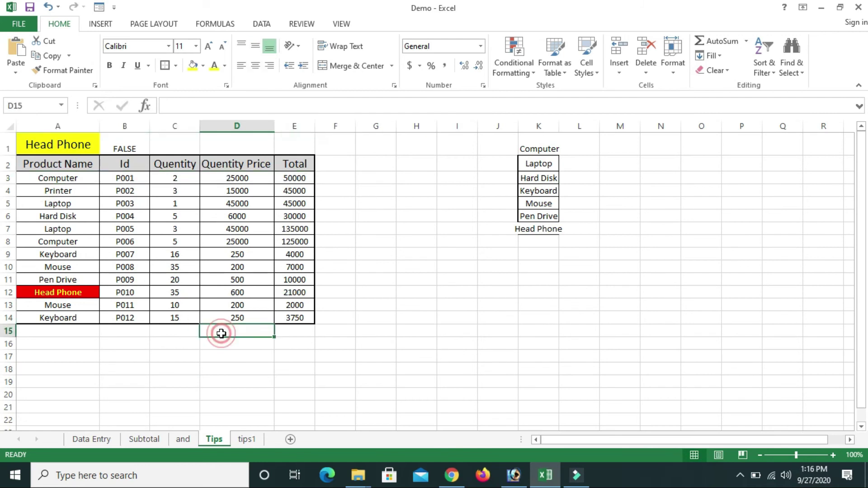
click(130, 148)
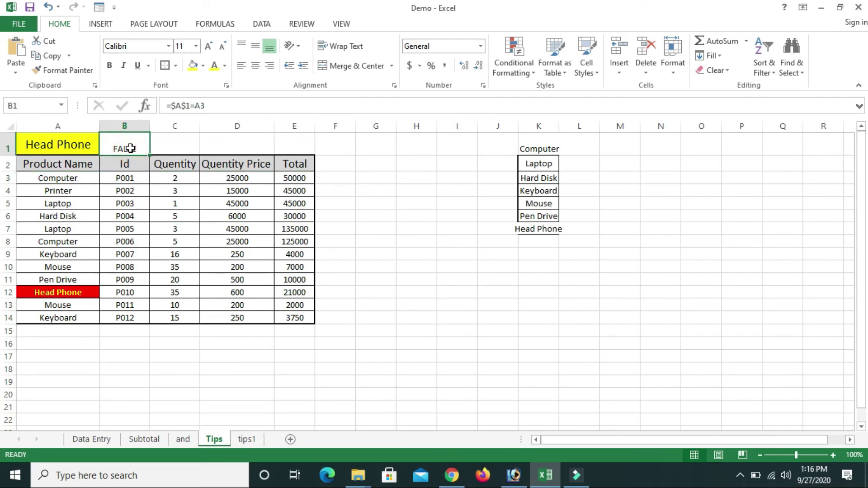
Lock the column in B1's test so it reads =$A$1=$A3, still FALSE
click(212, 104)
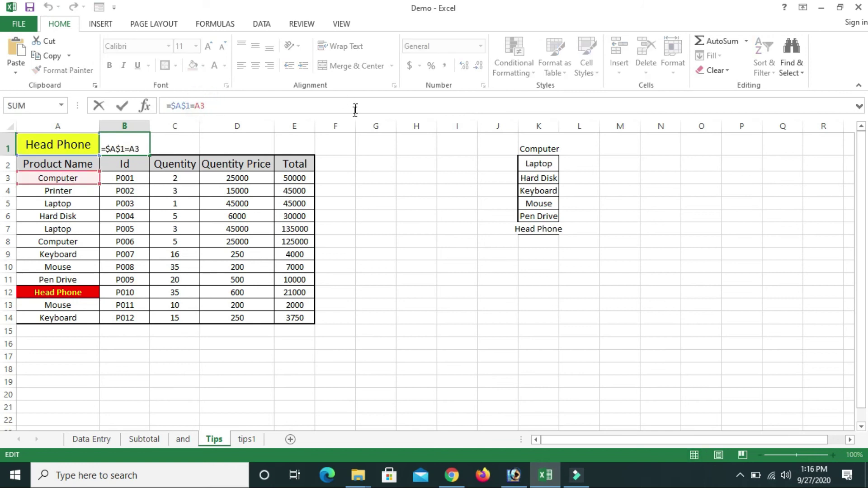
key(F4)
key(F4)
key(F4)
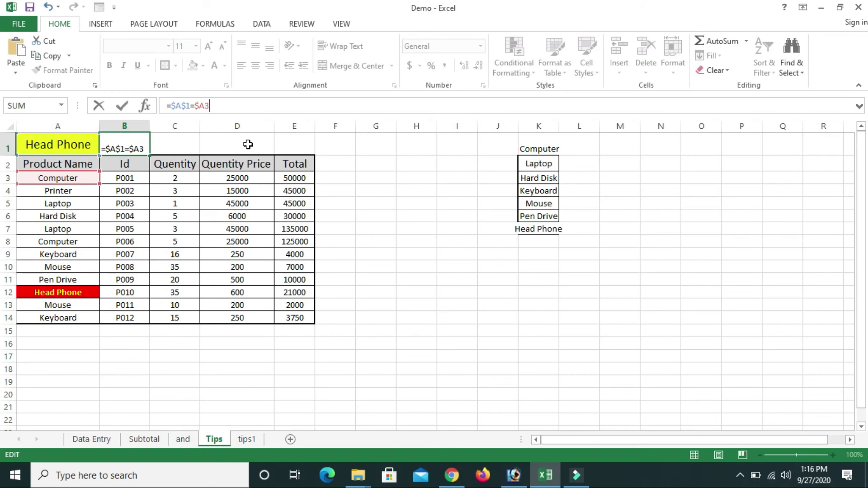
key(Return)
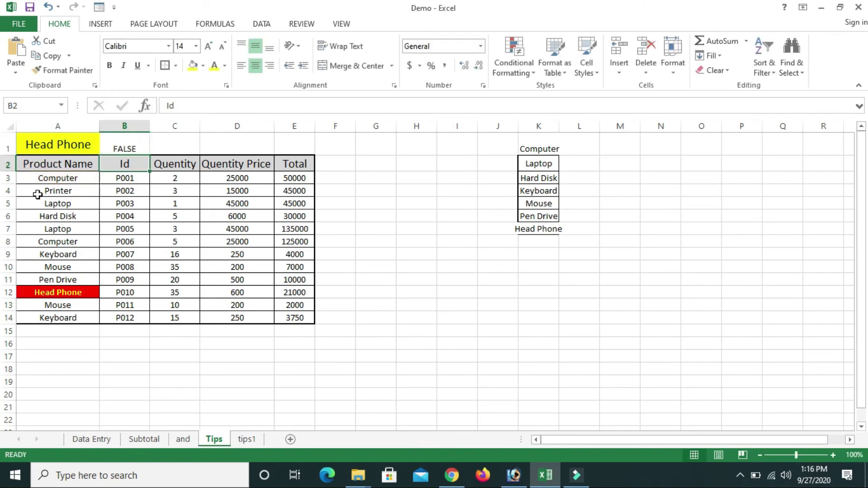
click(44, 178)
Select A3:E14 and delete the existing highlighting rule in the Rules Manager
drag(168, 222, 285, 322)
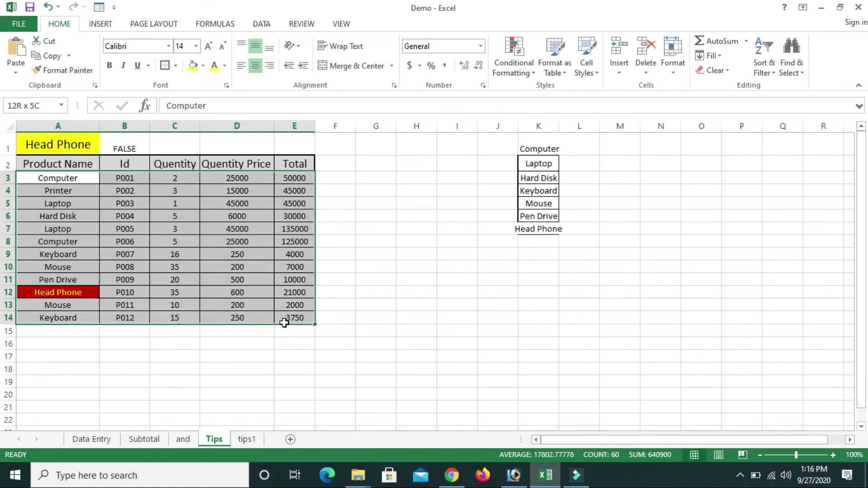
click(514, 55)
click(542, 256)
click(109, 289)
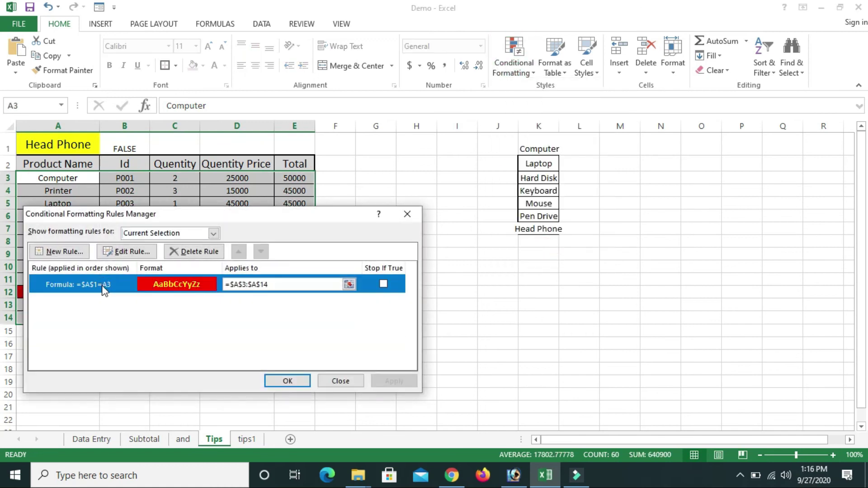
click(205, 249)
click(394, 381)
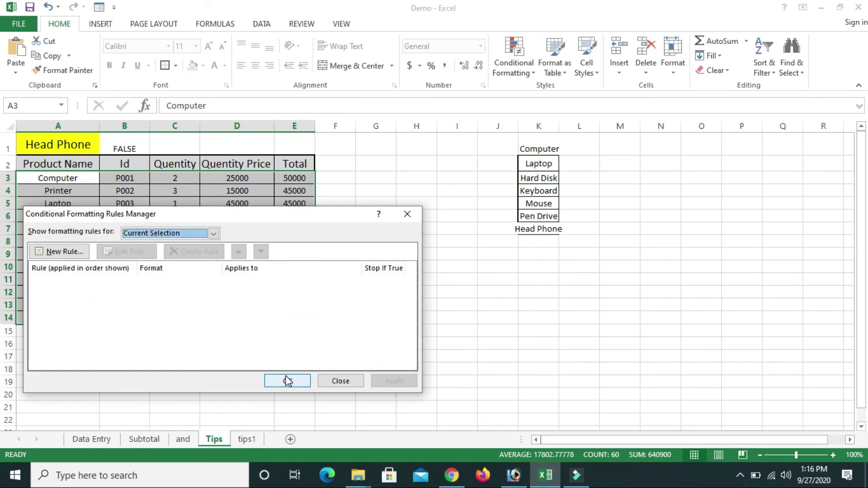
click(287, 380)
Inspect B1's =$A$1=$A3 formula without changing it, then move to A3
click(290, 192)
click(124, 149)
drag(224, 107, 131, 99)
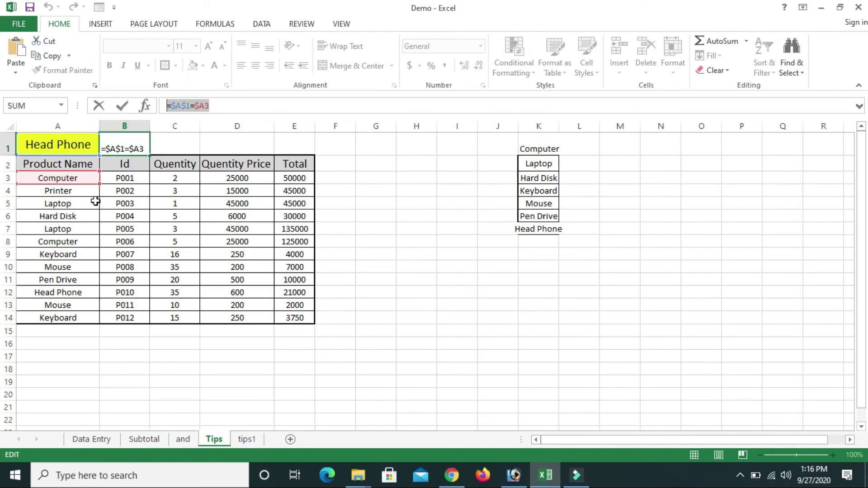
key(Escape)
click(175, 267)
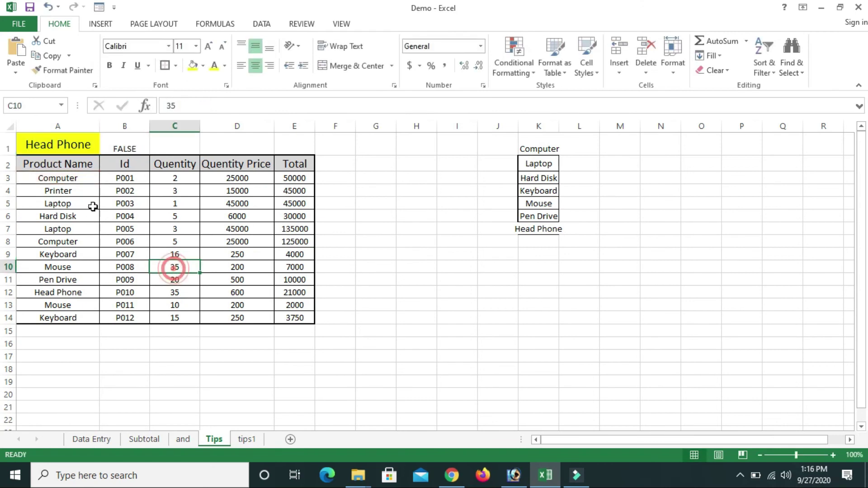
Select the table data range A3:E14
click(58, 178)
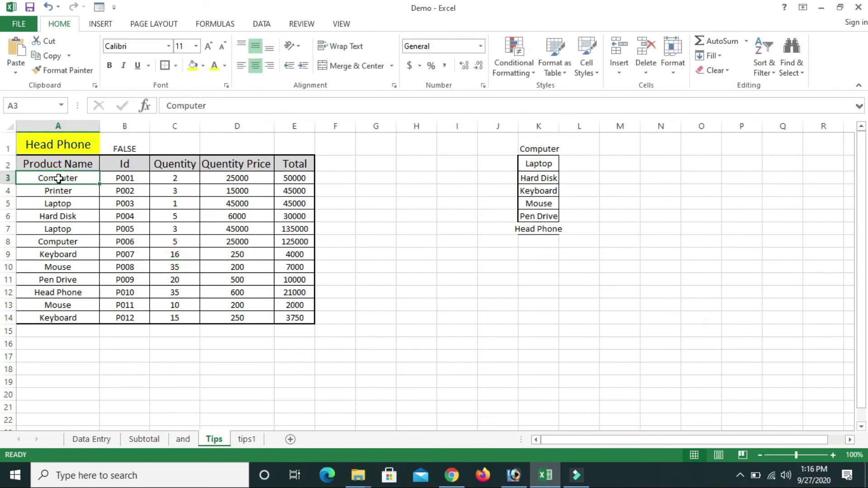
drag(59, 178, 245, 202)
drag(267, 191, 296, 179)
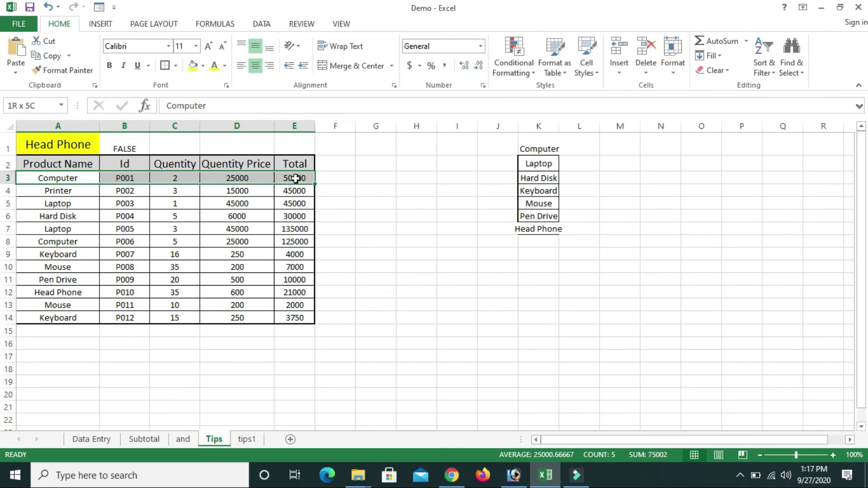
drag(296, 178, 314, 325)
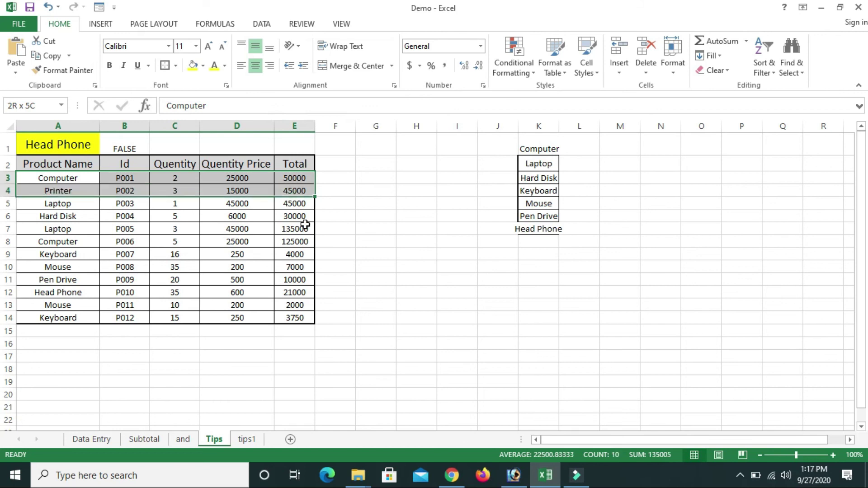
drag(69, 176, 80, 327)
mouse_move(146, 302)
mouse_down()
mouse_move(300, 305)
mouse_move(299, 316)
mouse_up()
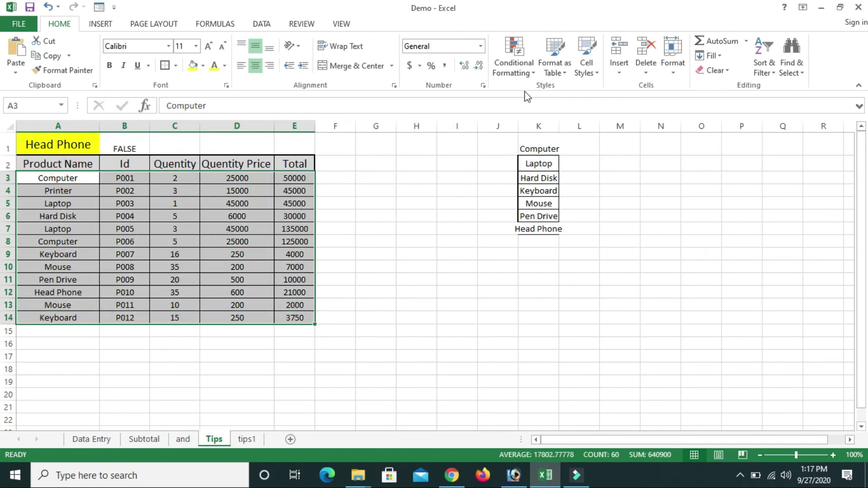
Start a new conditional formatting rule using the formula =$A$1=$A3
click(524, 72)
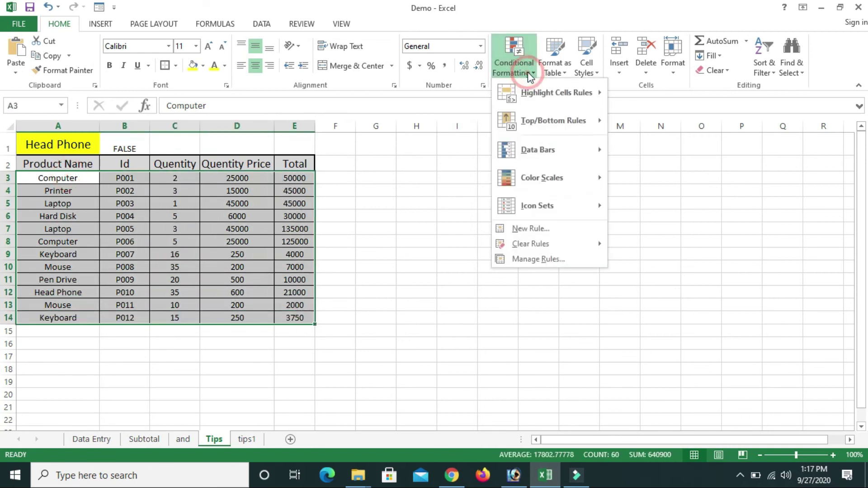
click(556, 265)
click(72, 251)
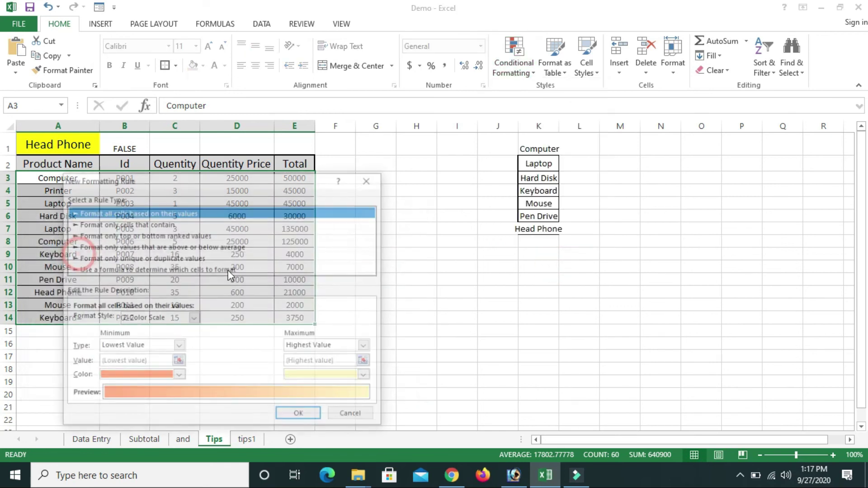
click(136, 269)
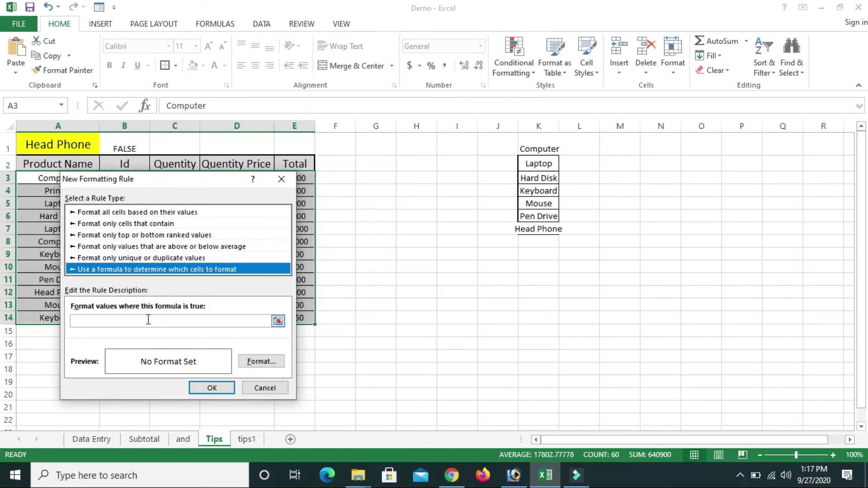
click(149, 319)
Set the rule's format to red fill with yellow bold font
click(262, 364)
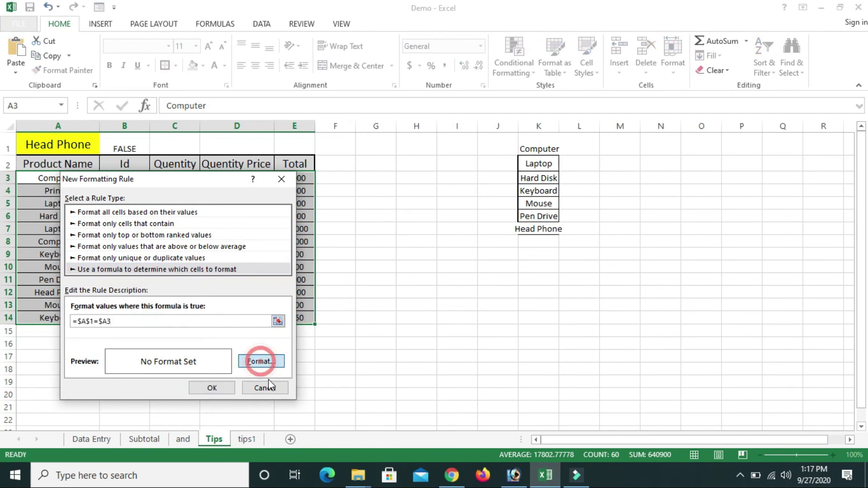
click(186, 147)
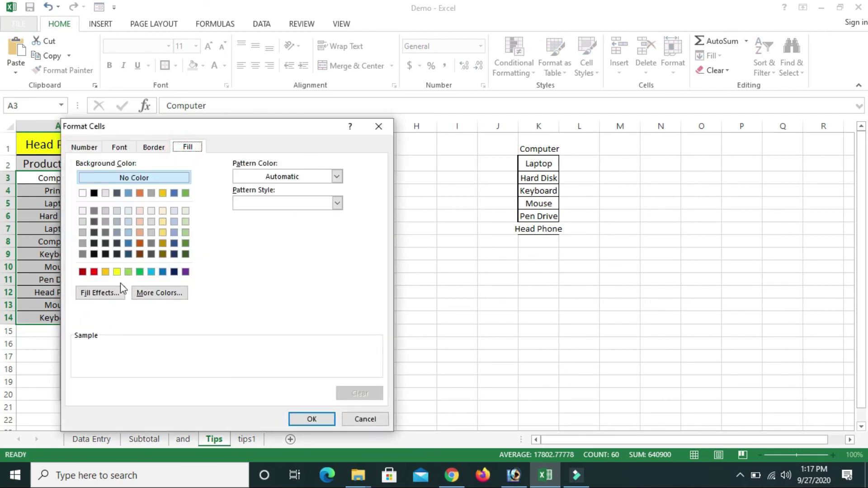
click(93, 272)
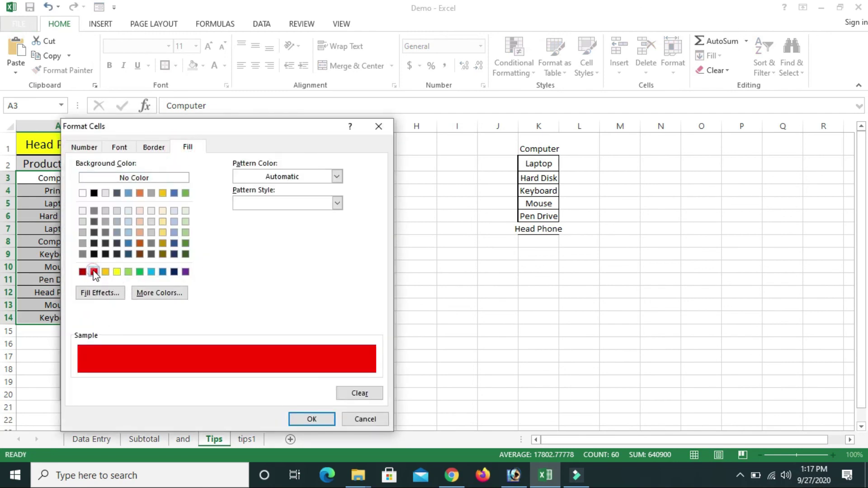
click(120, 147)
click(274, 255)
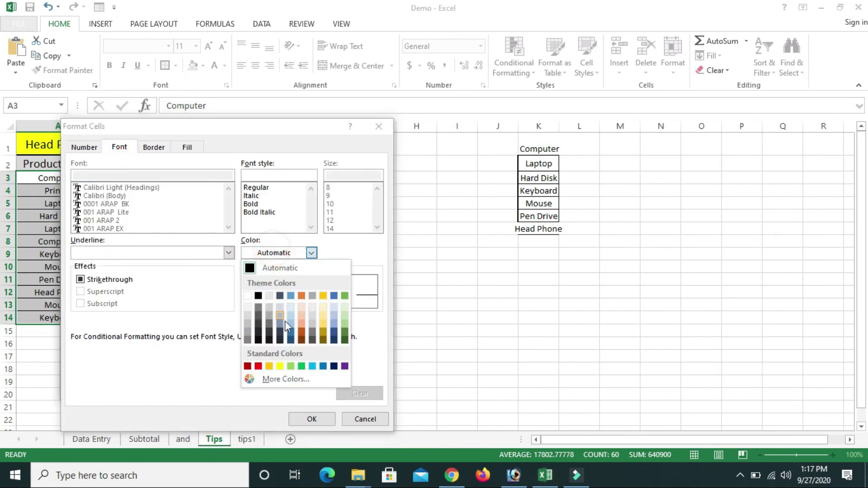
click(280, 366)
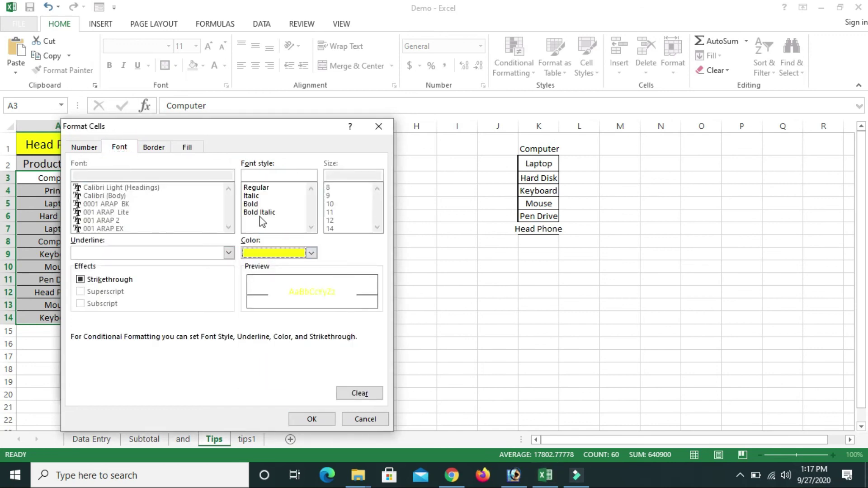
click(257, 204)
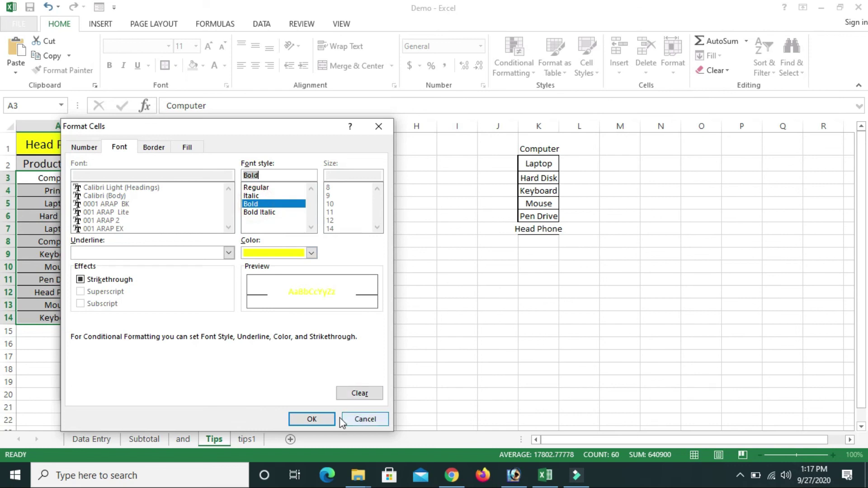
click(311, 419)
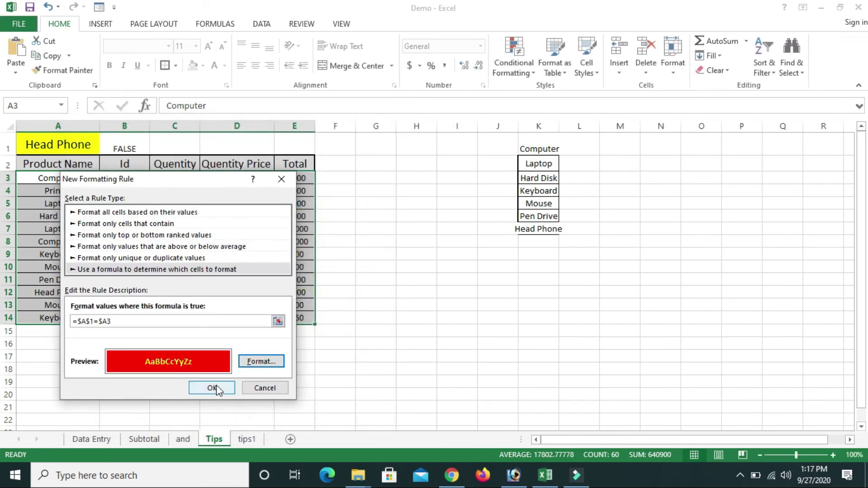
Save and apply the rule so the Head Phone row turns red
click(216, 388)
click(413, 382)
click(289, 381)
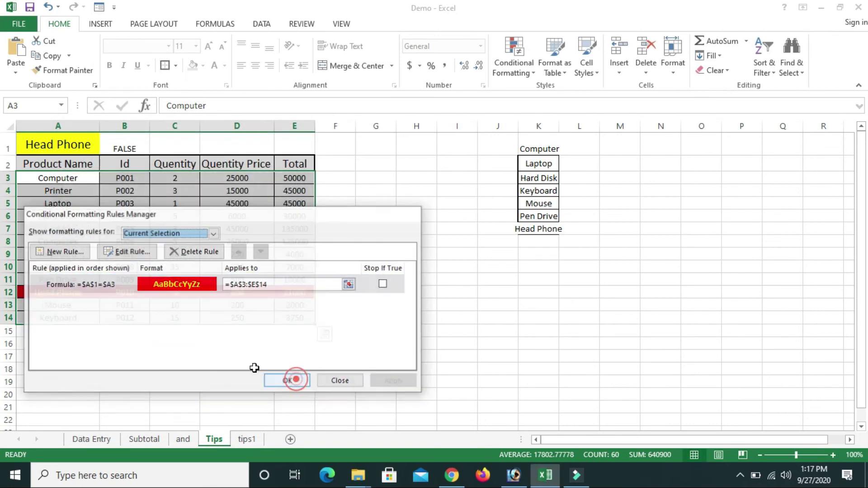
click(207, 329)
Check the highlighted Head Phone row and the test formula in B1
drag(42, 293, 294, 293)
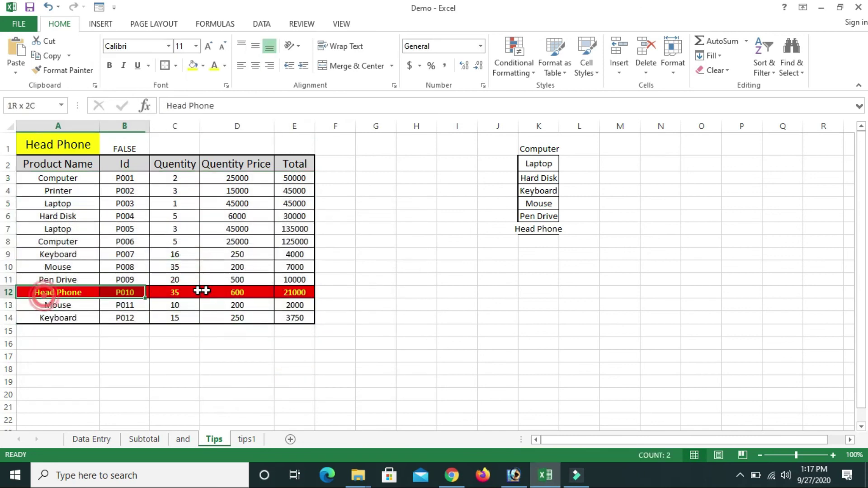
click(394, 304)
click(73, 149)
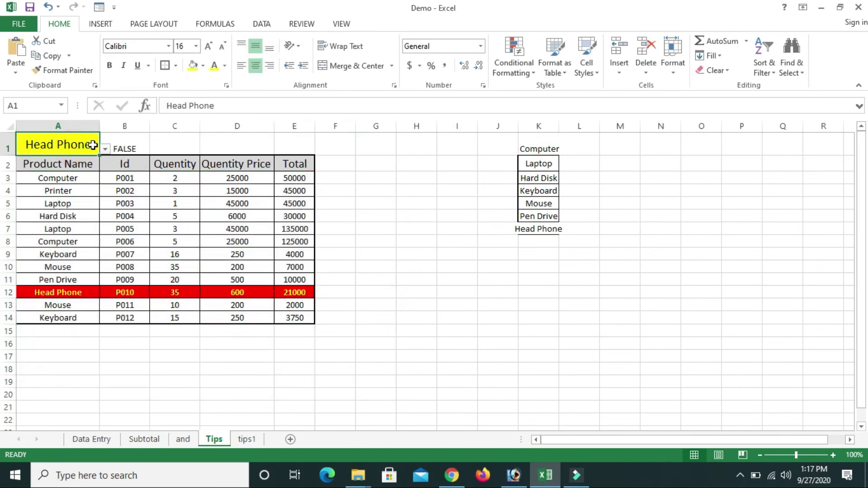
click(134, 145)
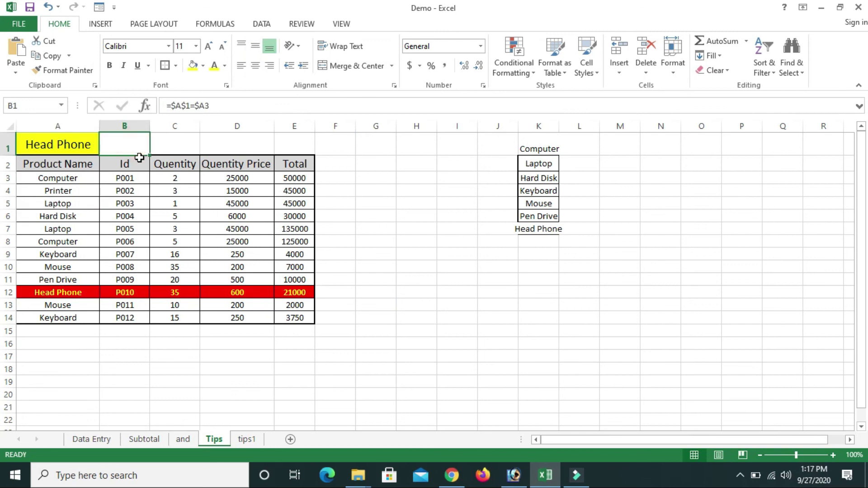
click(66, 215)
Pick Computer in A1 and check highlighted Computer rows 3 and 8
click(48, 137)
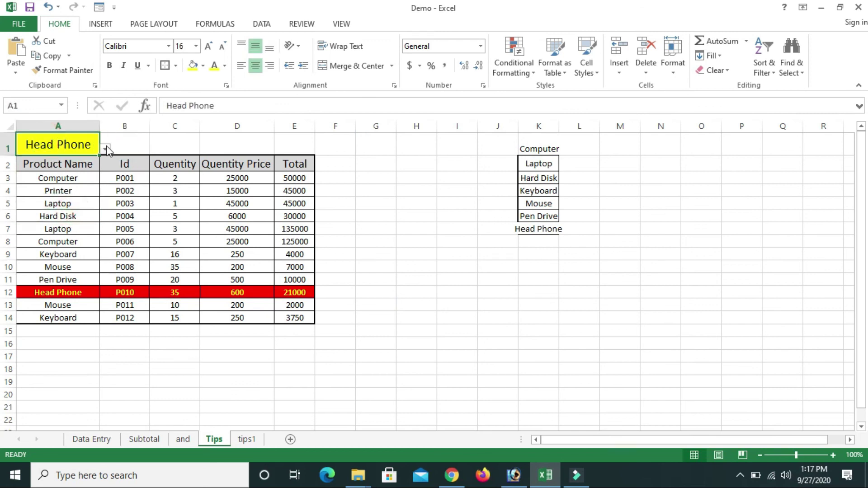
click(106, 149)
click(64, 161)
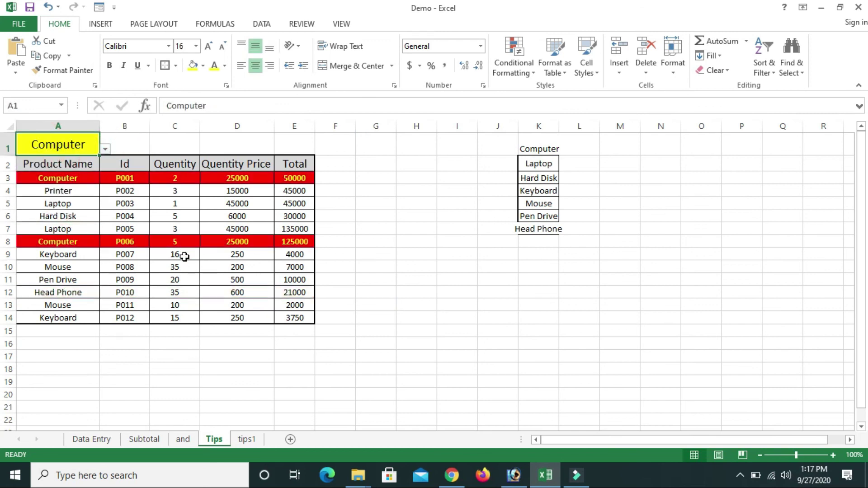
click(73, 191)
drag(71, 178, 294, 178)
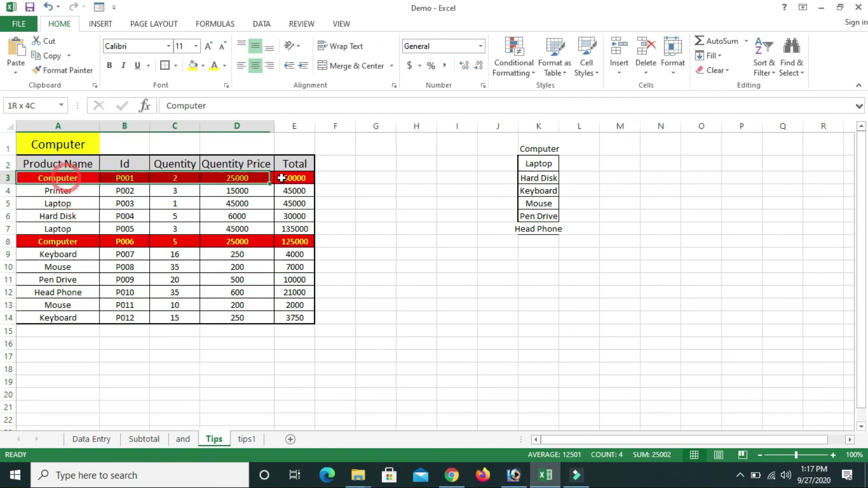
click(173, 268)
drag(58, 242, 203, 232)
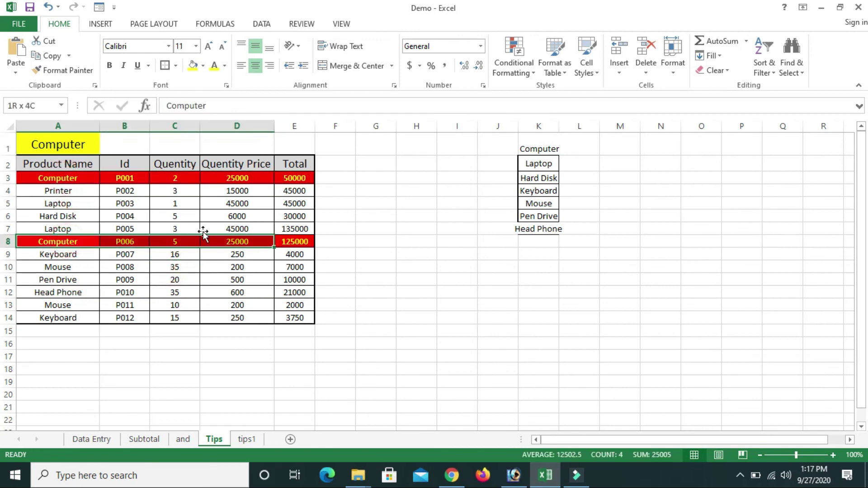
Switch the A1 product to Mouse so both Mouse rows highlight
click(88, 143)
click(105, 149)
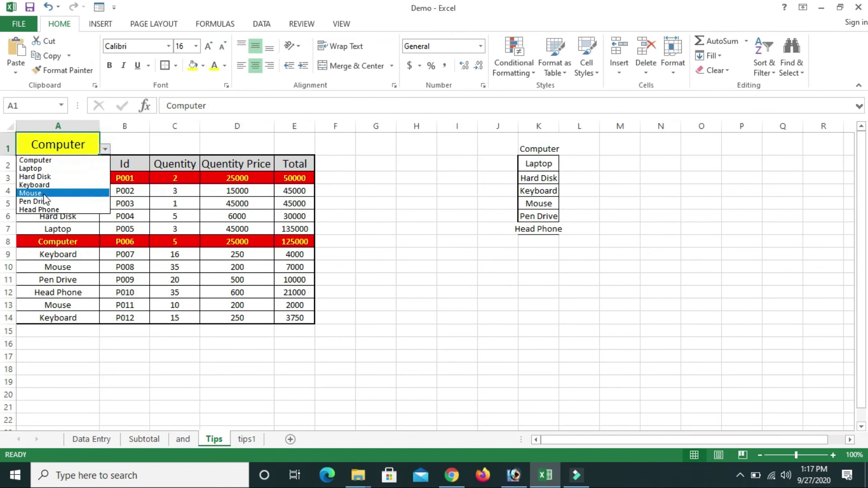
click(44, 194)
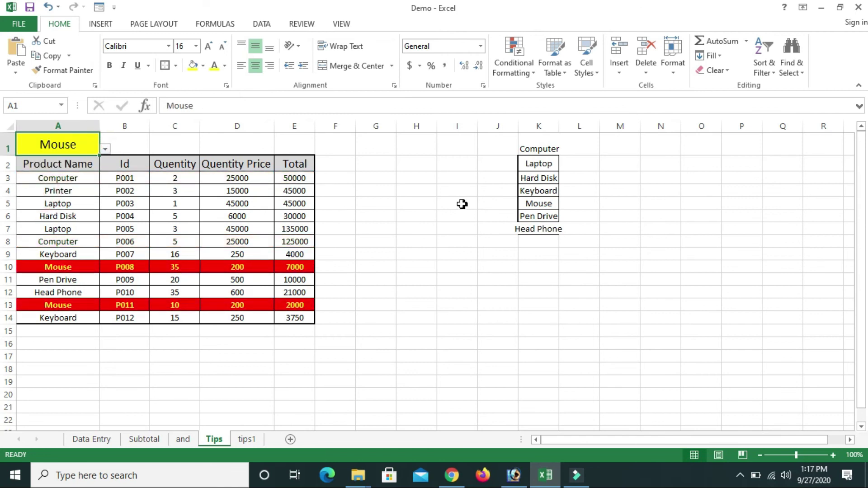
click(521, 74)
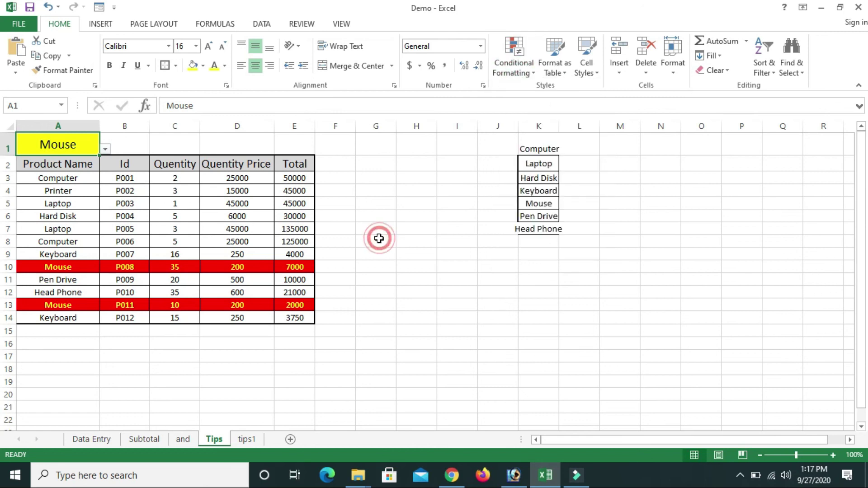